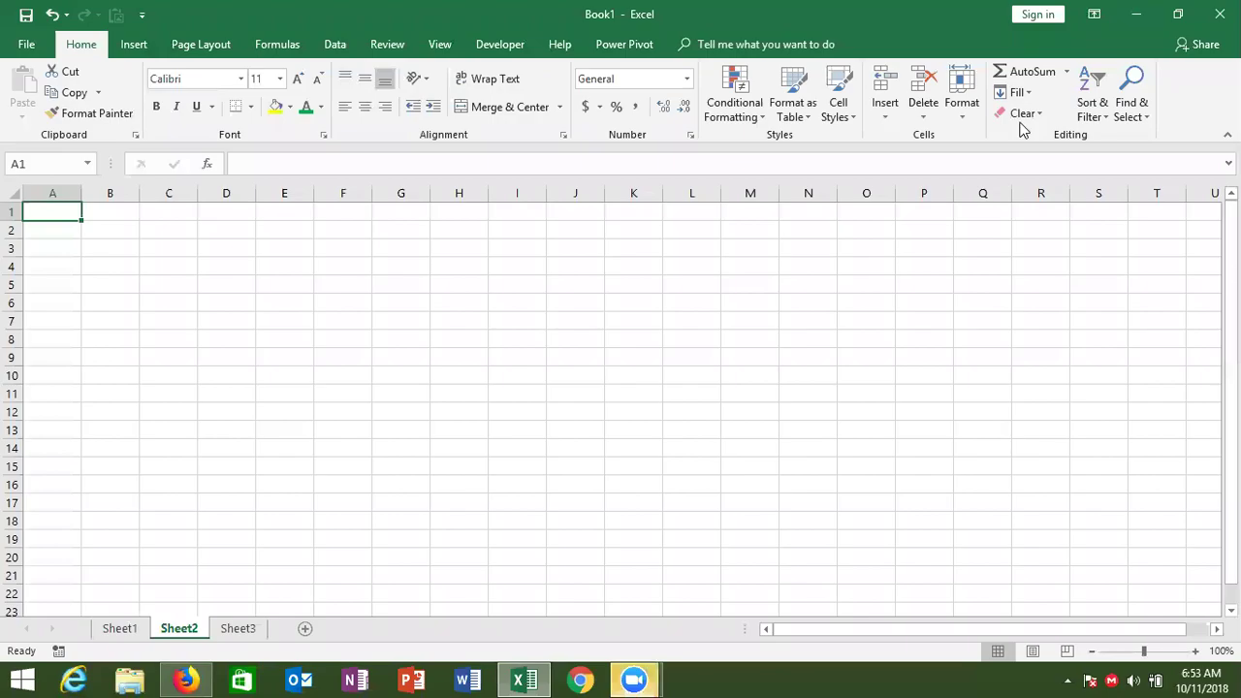
Enter the date 10/11 in cell B2 on Sheet2 so it displays as 11-Oct
left_click(442, 246)
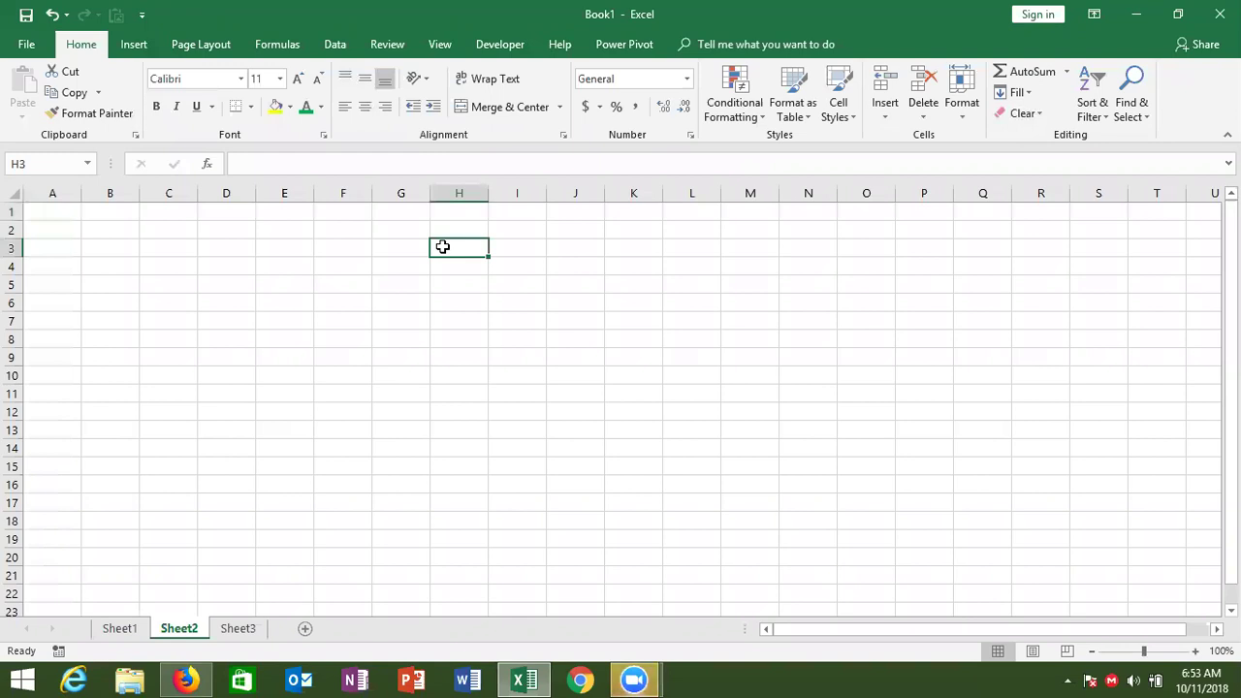
left_click(103, 230)
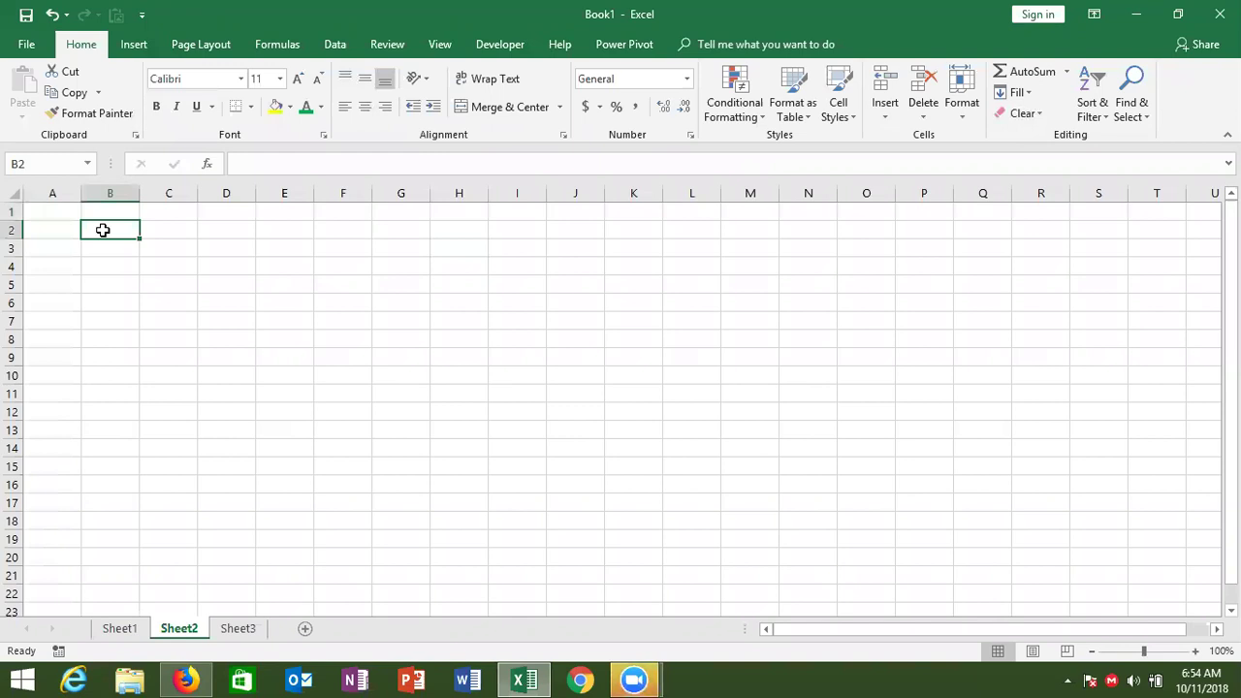
type("10/11/")
key("BackSpace")
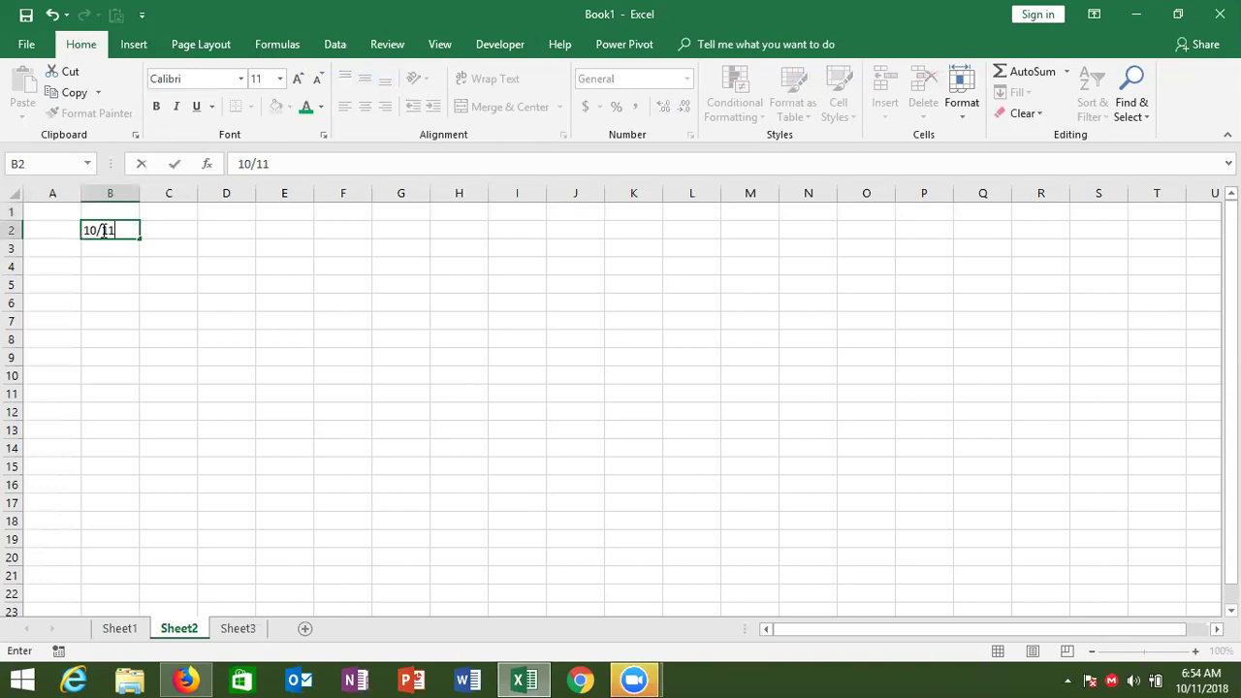
key("Return")
left_click(104, 230)
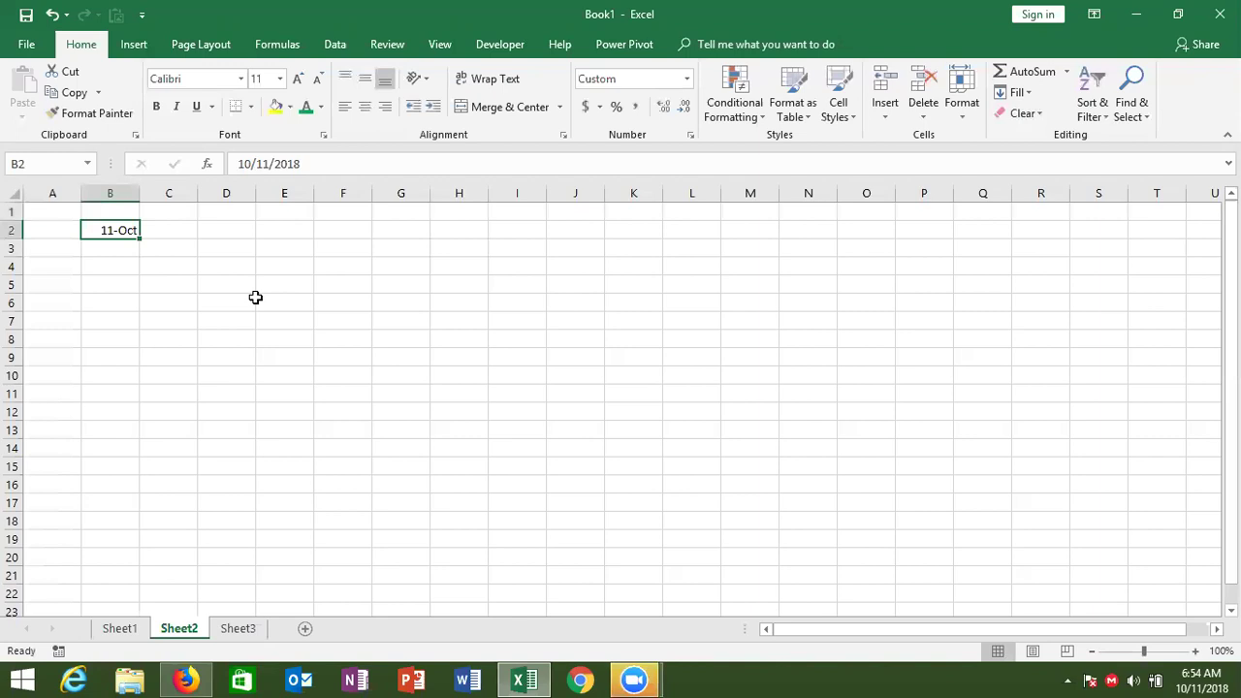
left_click(135, 282)
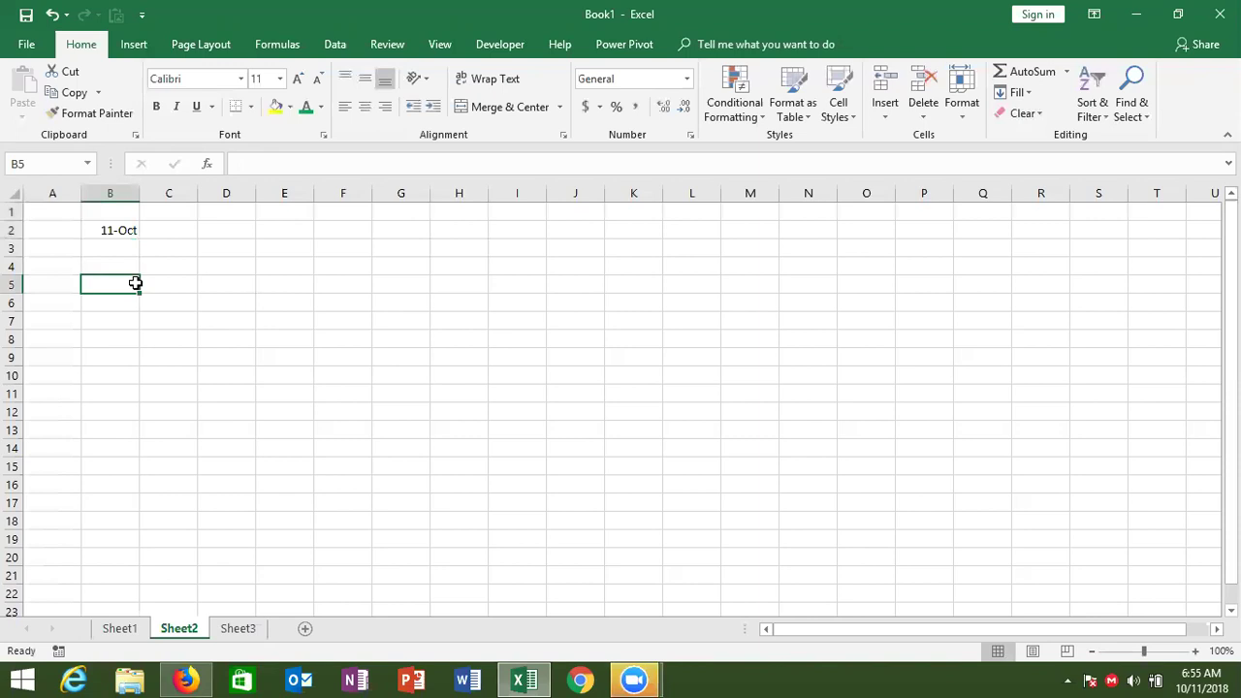
Enter =DATE(2018,10,11) in B5, displaying 10/11/2018
type("=da")
key("Tab")
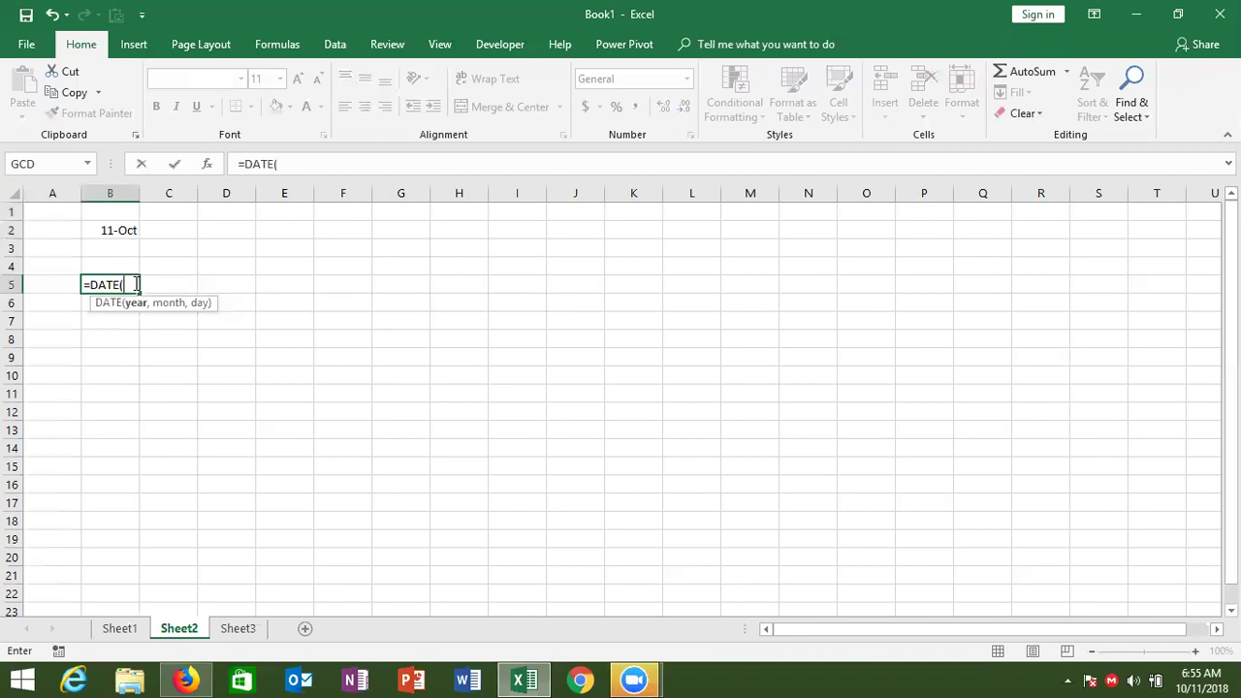
type("2014")
key("BackSpace")
type("8,")
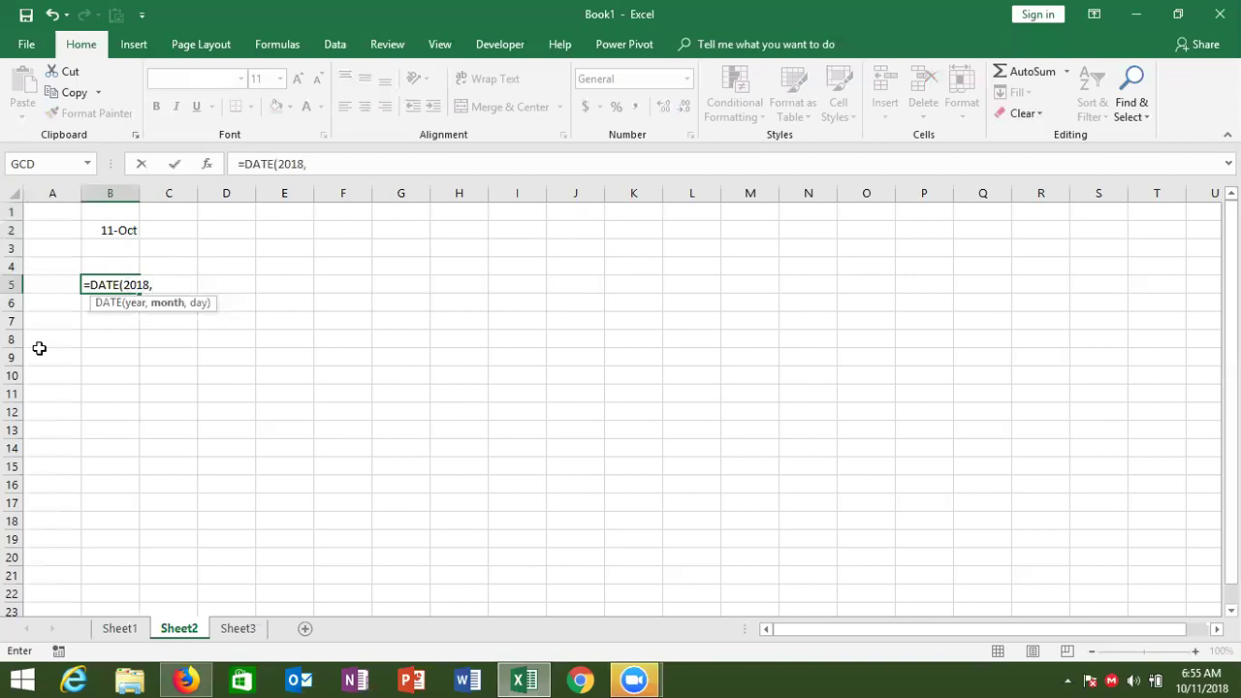
type("10,")
type("11)")
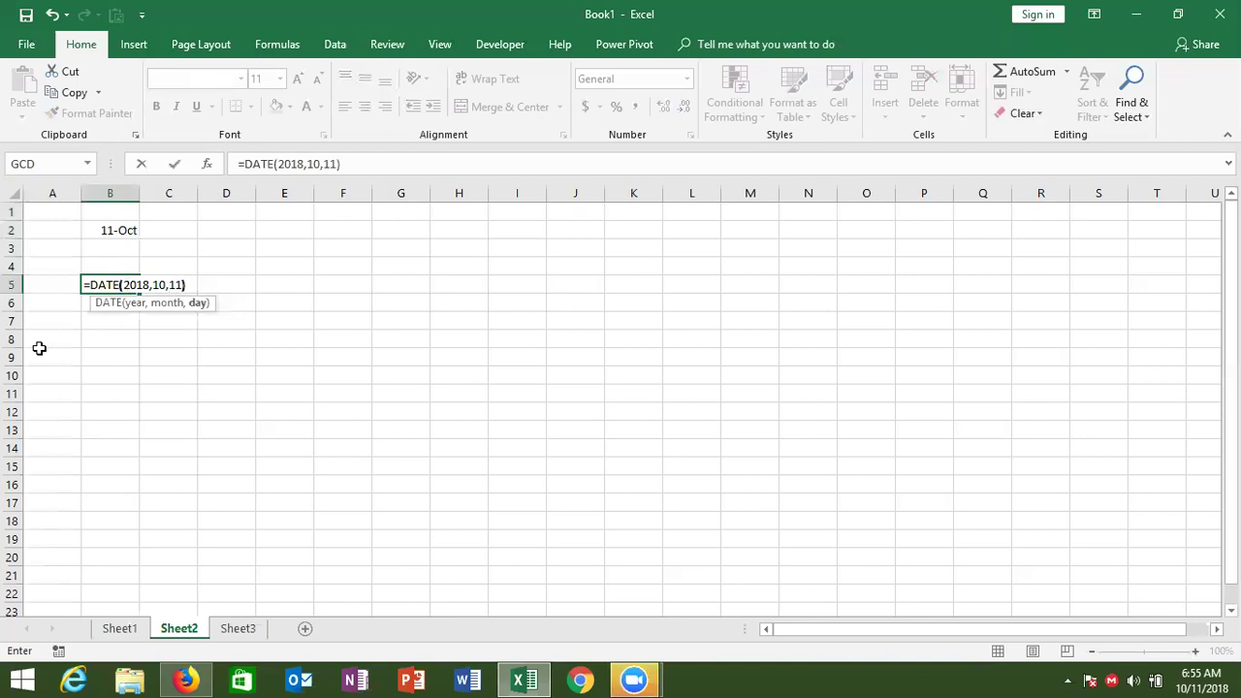
key("Return")
key("Up")
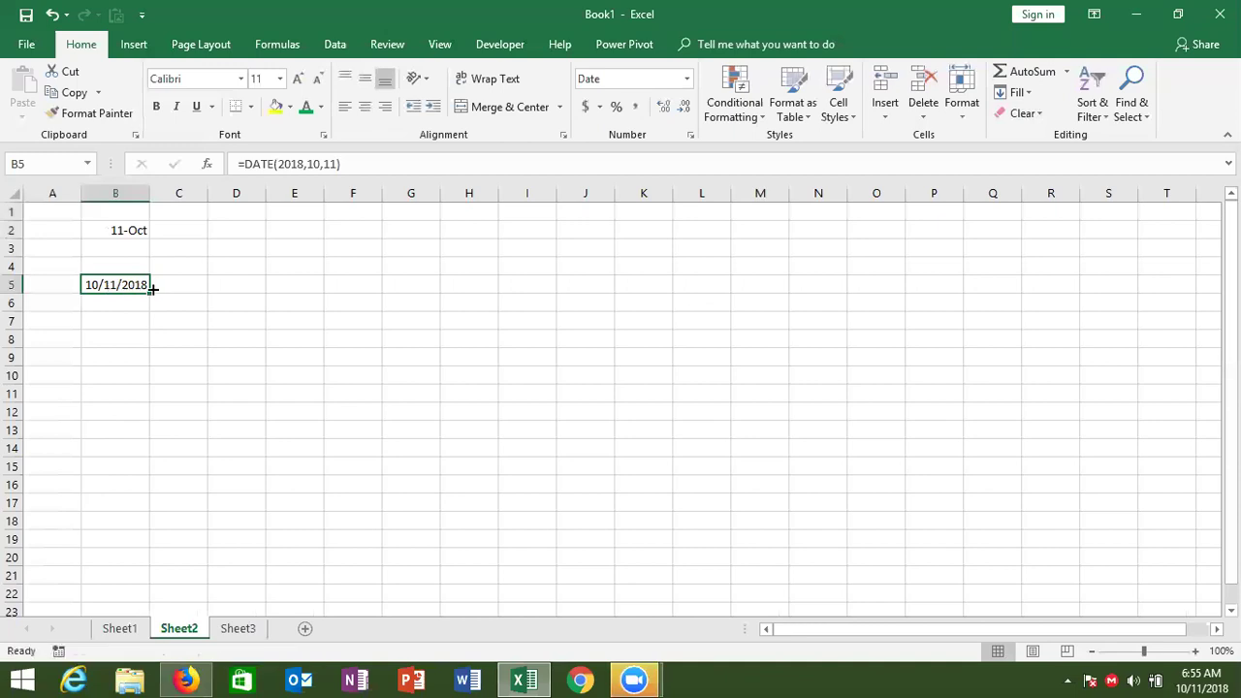
Enter =YEAR(B2) in C2 to extract the year 2018
left_click(164, 283)
left_click(126, 284)
left_click(188, 233)
type("=h")
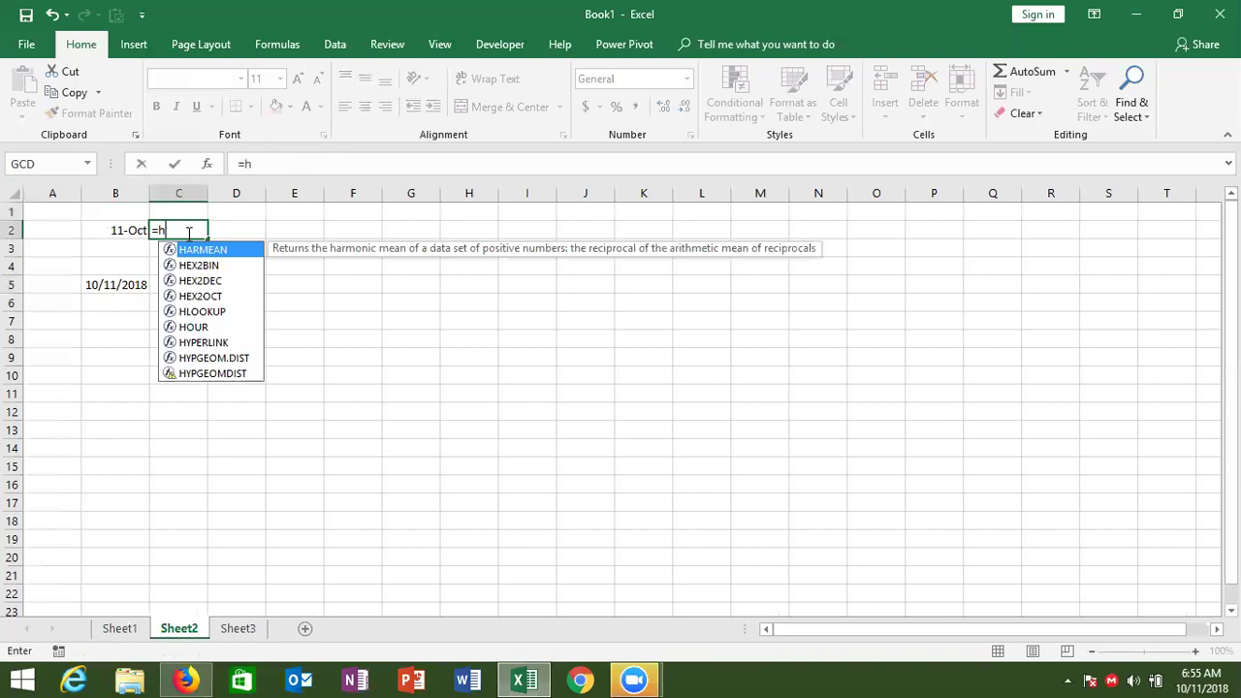
type("y")
key("BackSpace")
key("BackSpace")
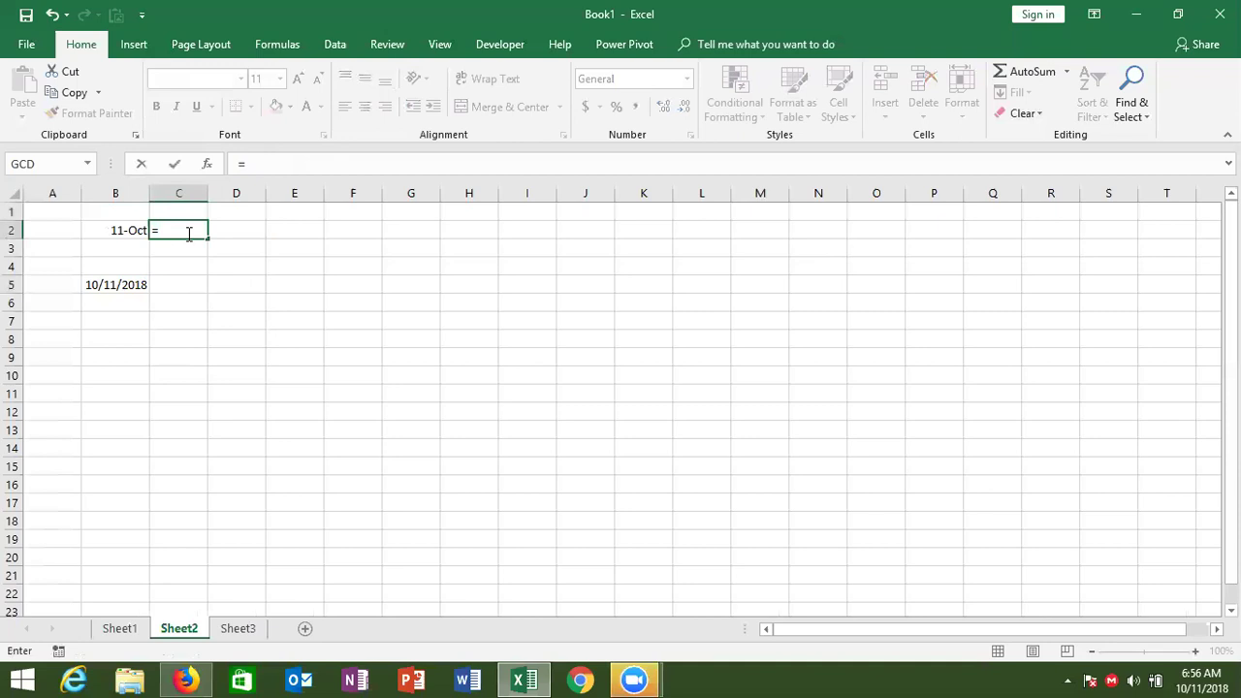
left_click(189, 234)
type("ye")
key("Tab")
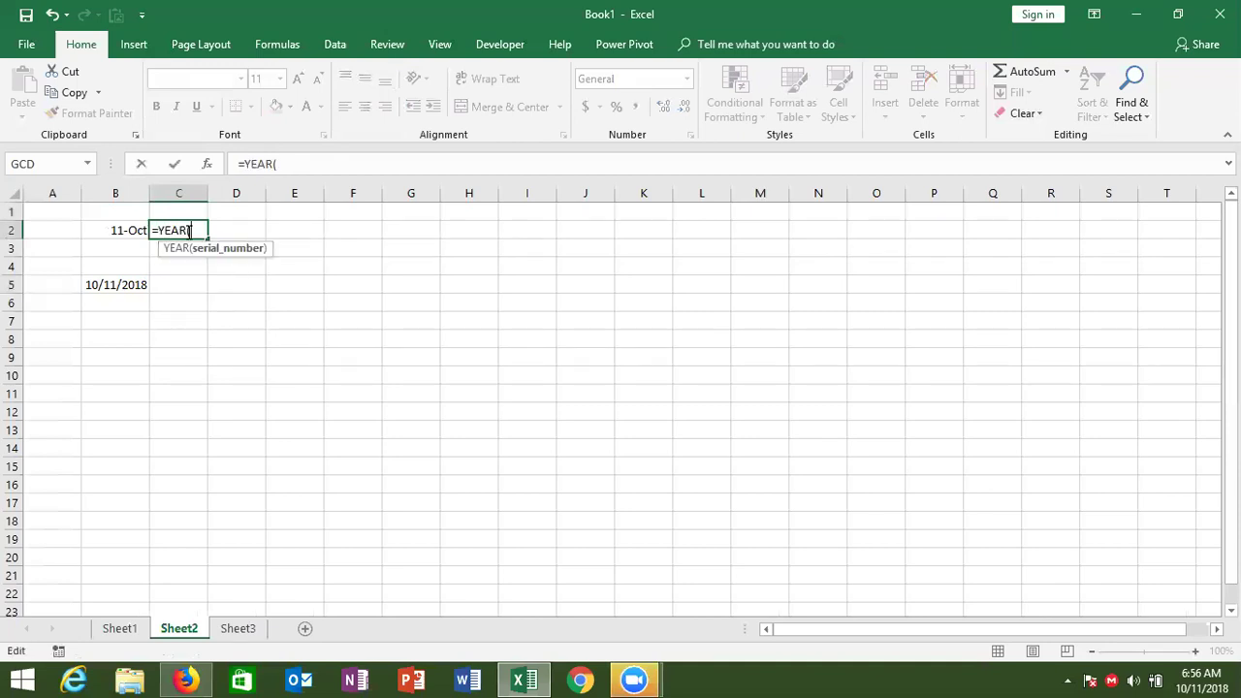
left_click(190, 230)
left_click(129, 230)
key("ctrl+Return")
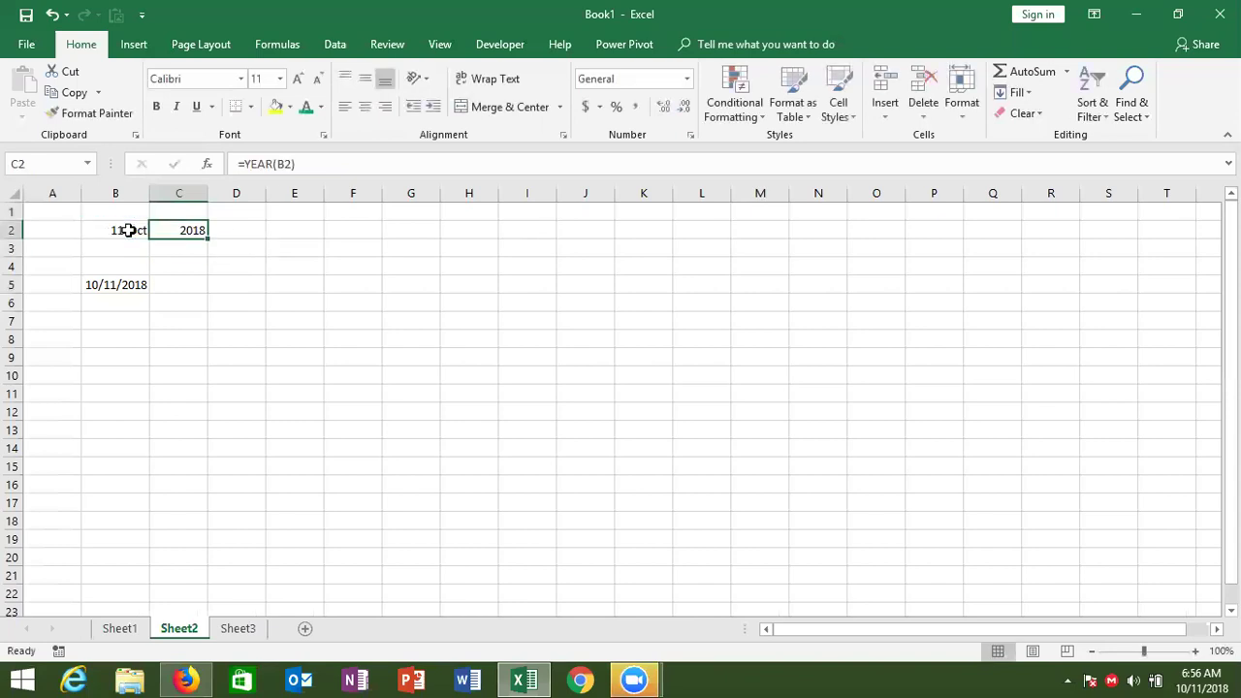
Extract month 10 with =MONTH(B2) in D2 and day 11 with =DAY(B2) in E2
key("Right")
type("=mon")
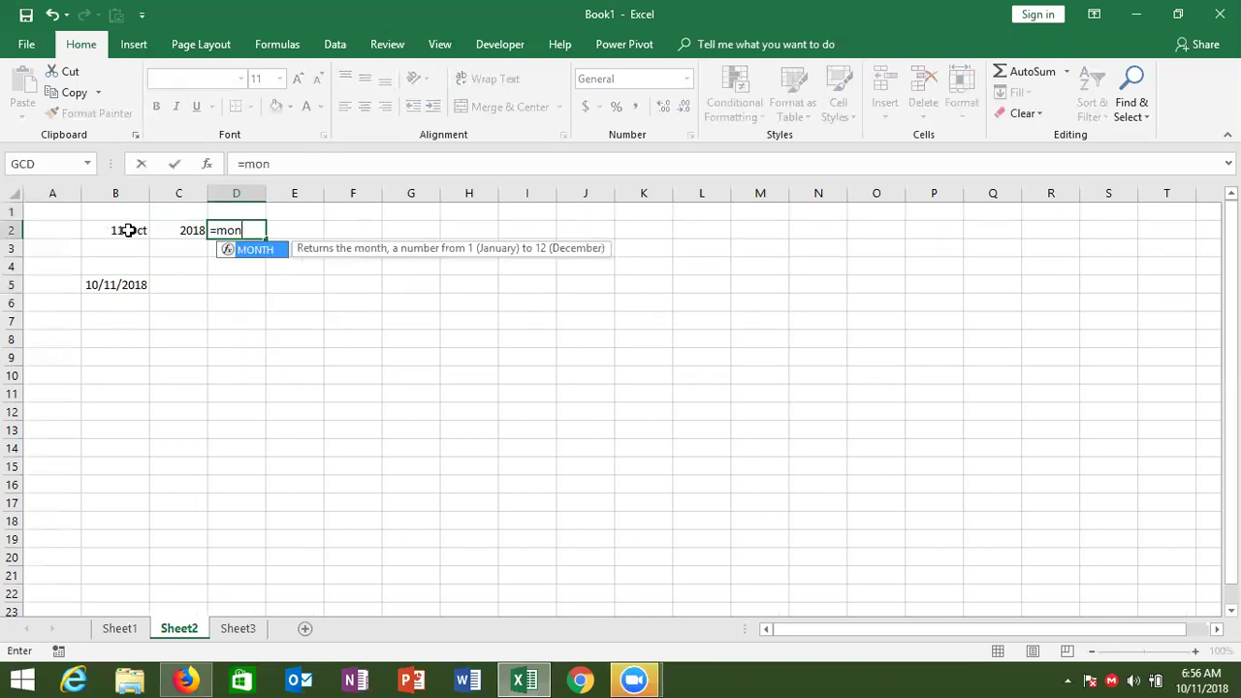
key("Tab")
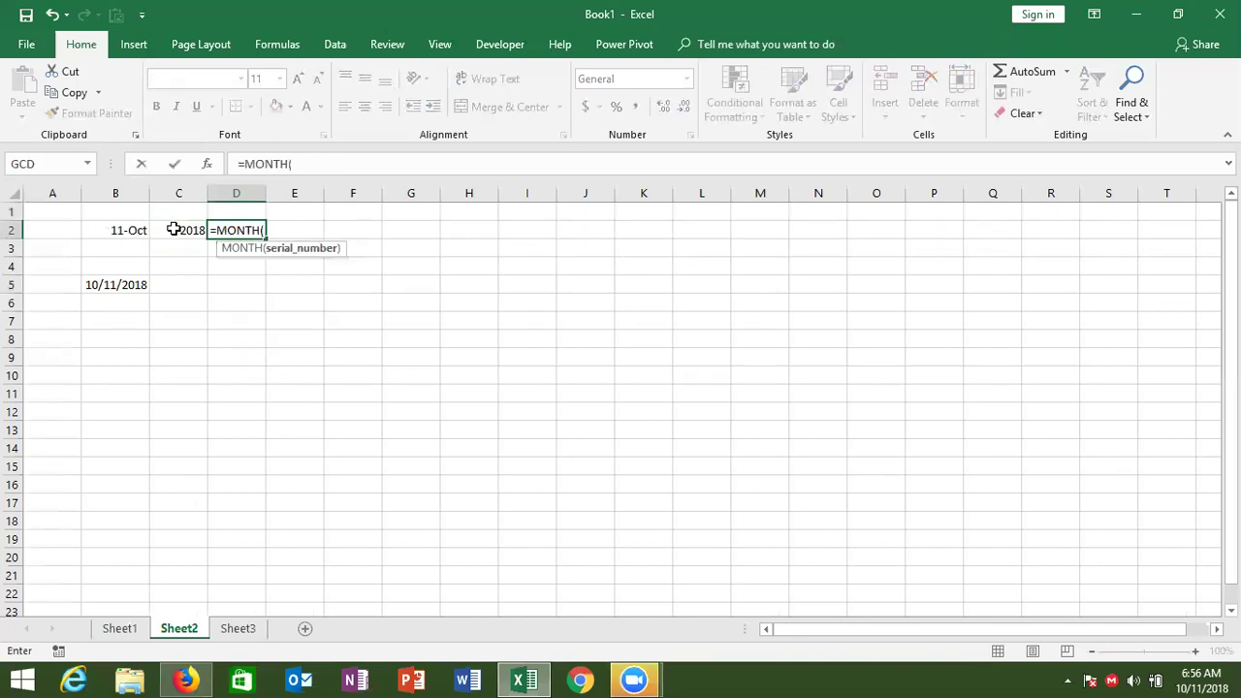
left_click(135, 230)
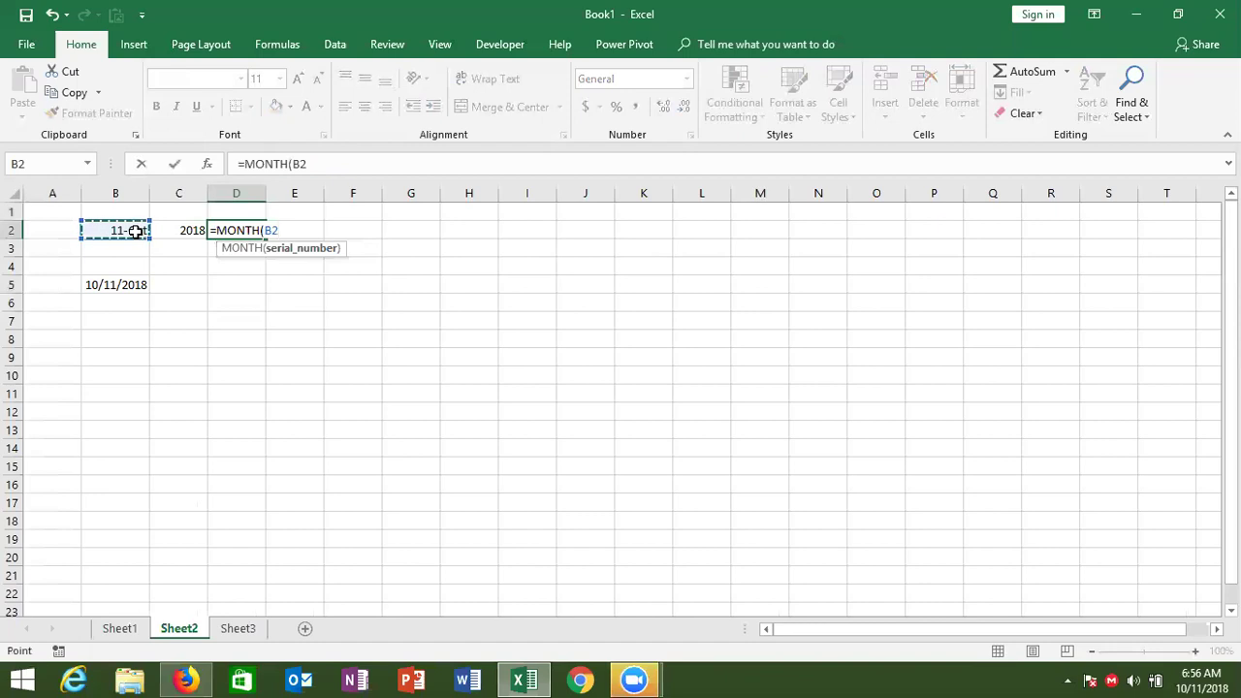
key("Return")
key("Up")
key("Right")
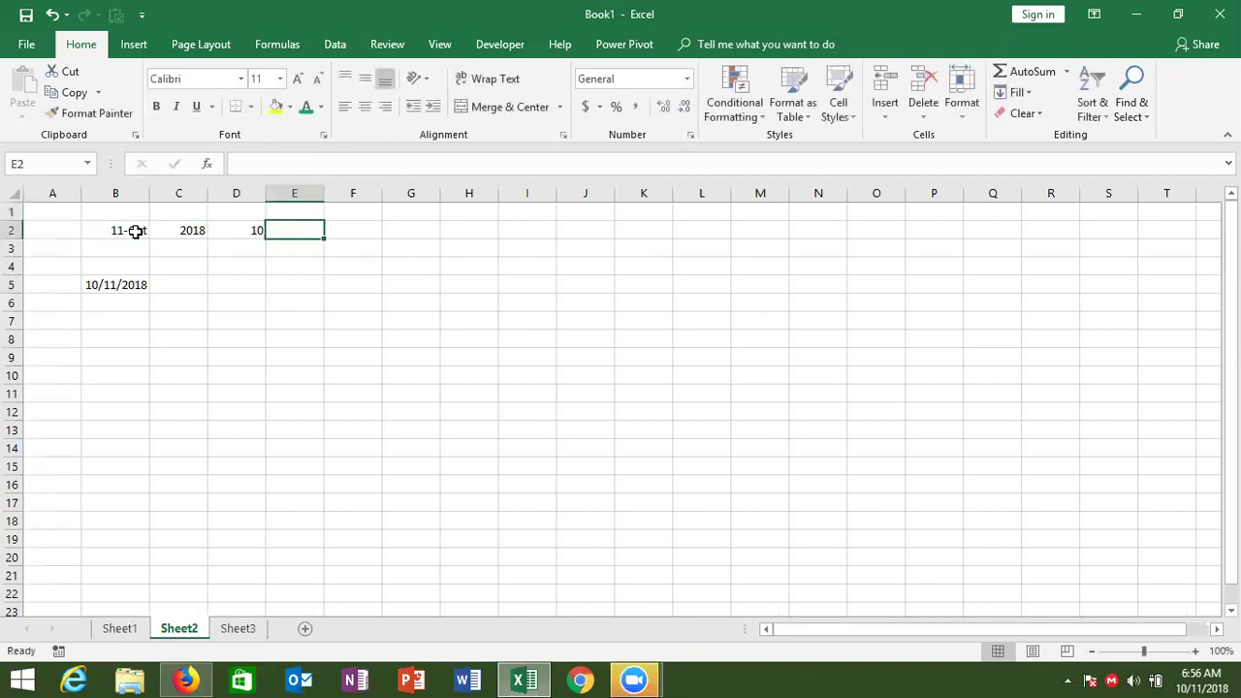
type("=da")
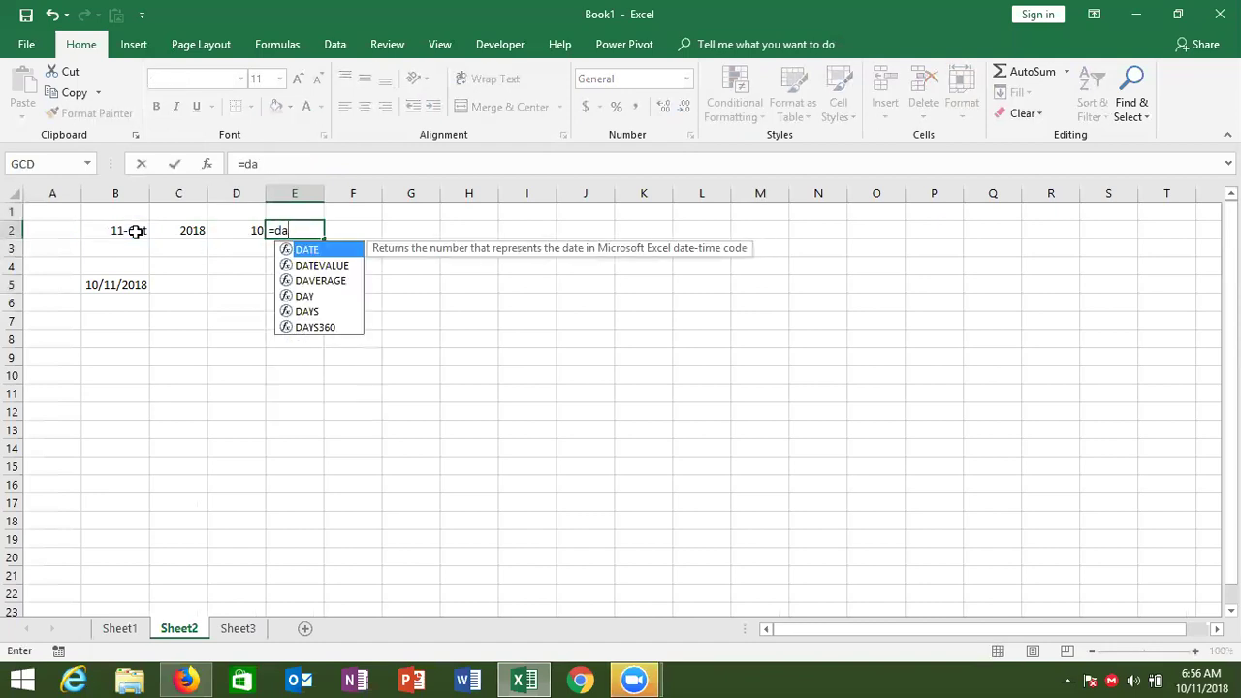
type("y")
key("Tab")
left_click(115, 231)
key("Return")
Rebuild the date in F2 with =DATE(C2,D2,E2), showing 10/11/2018
key("Up")
key("Right")
type("=dat")
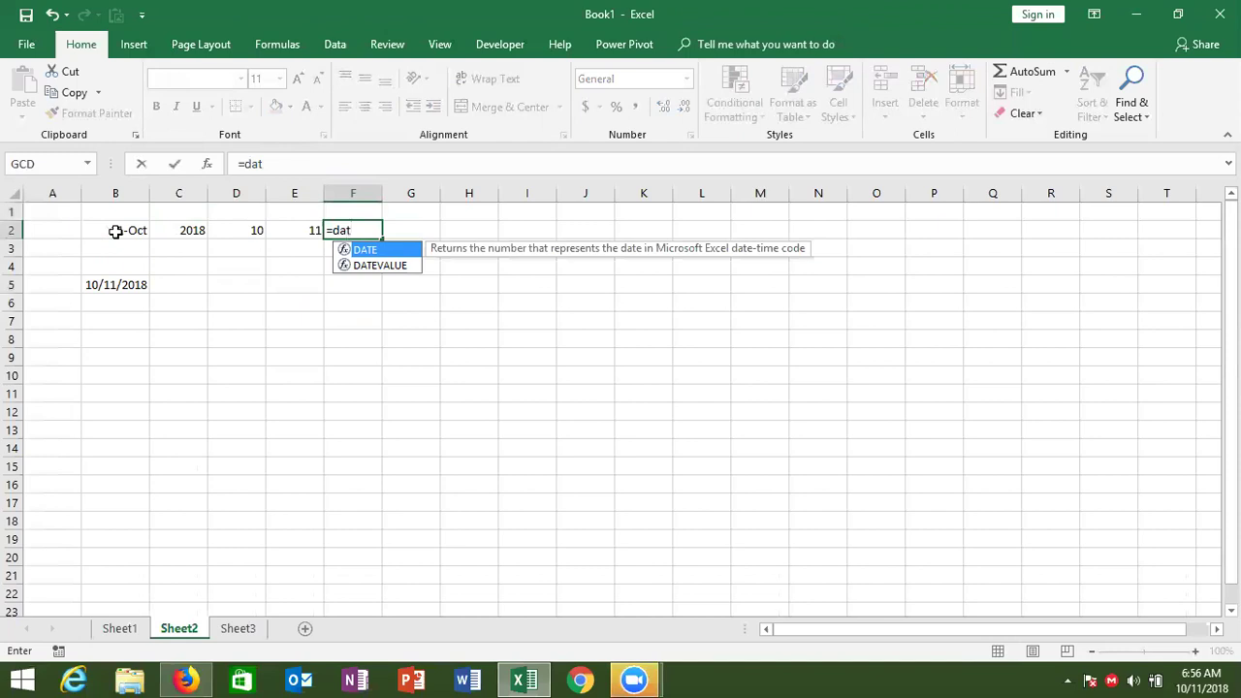
key("Tab")
left_click(129, 235)
left_click(167, 235)
type(",")
left_click(236, 229)
type(",")
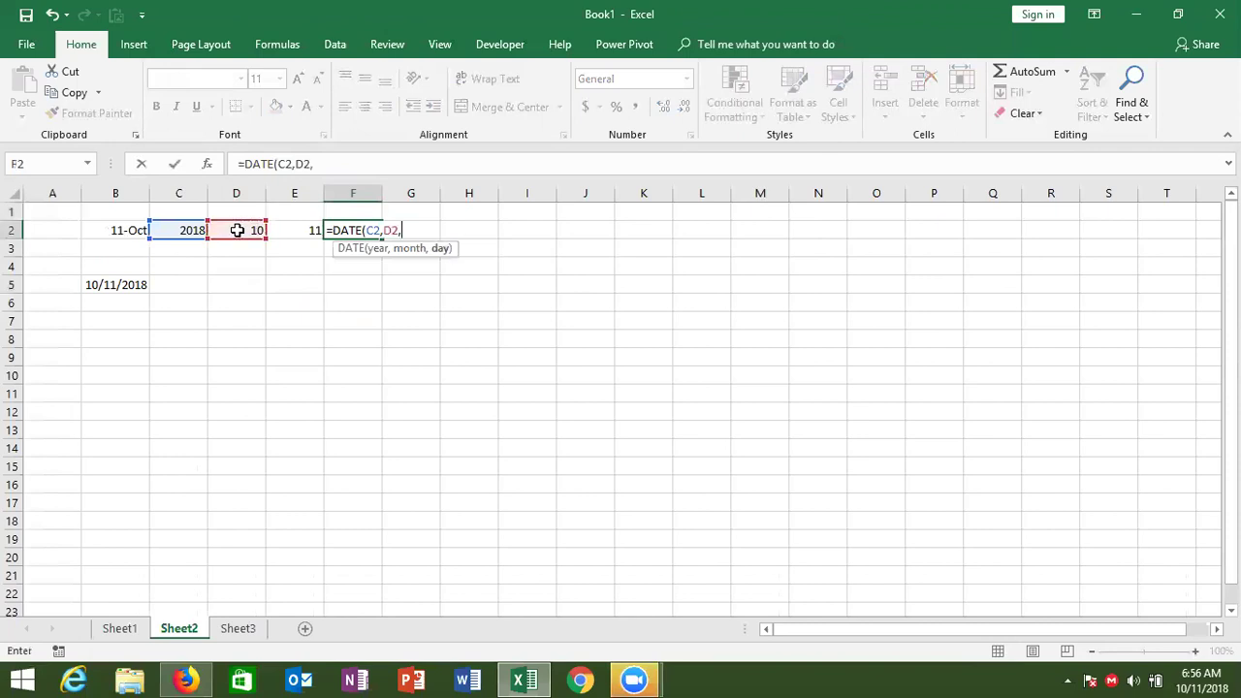
left_click(288, 232)
key("ctrl+Return")
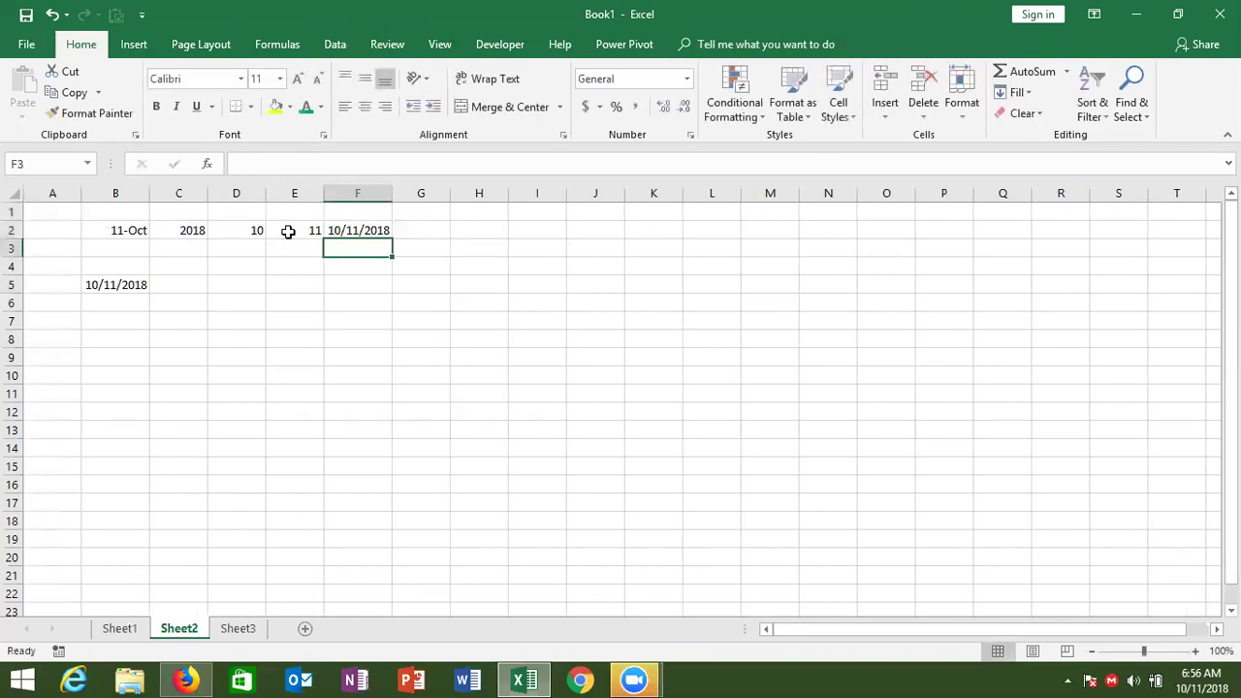
key("Down")
key("Down")
key("Down")
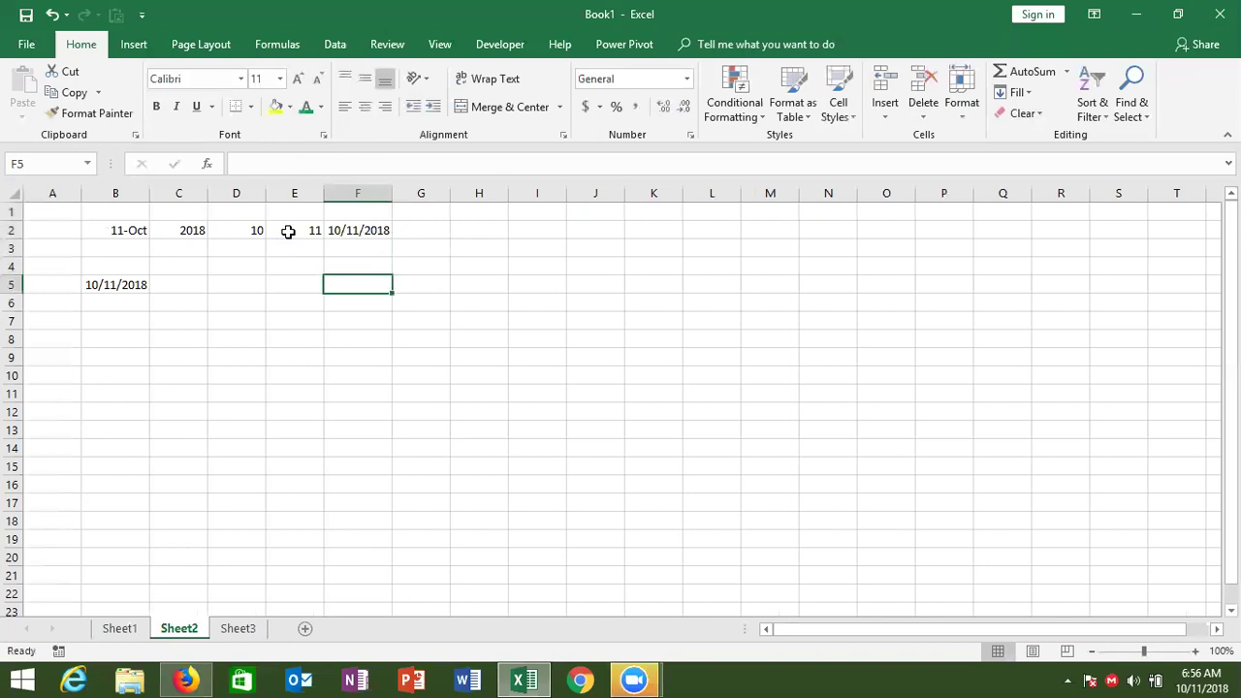
key("Left")
key("Left")
key("Left")
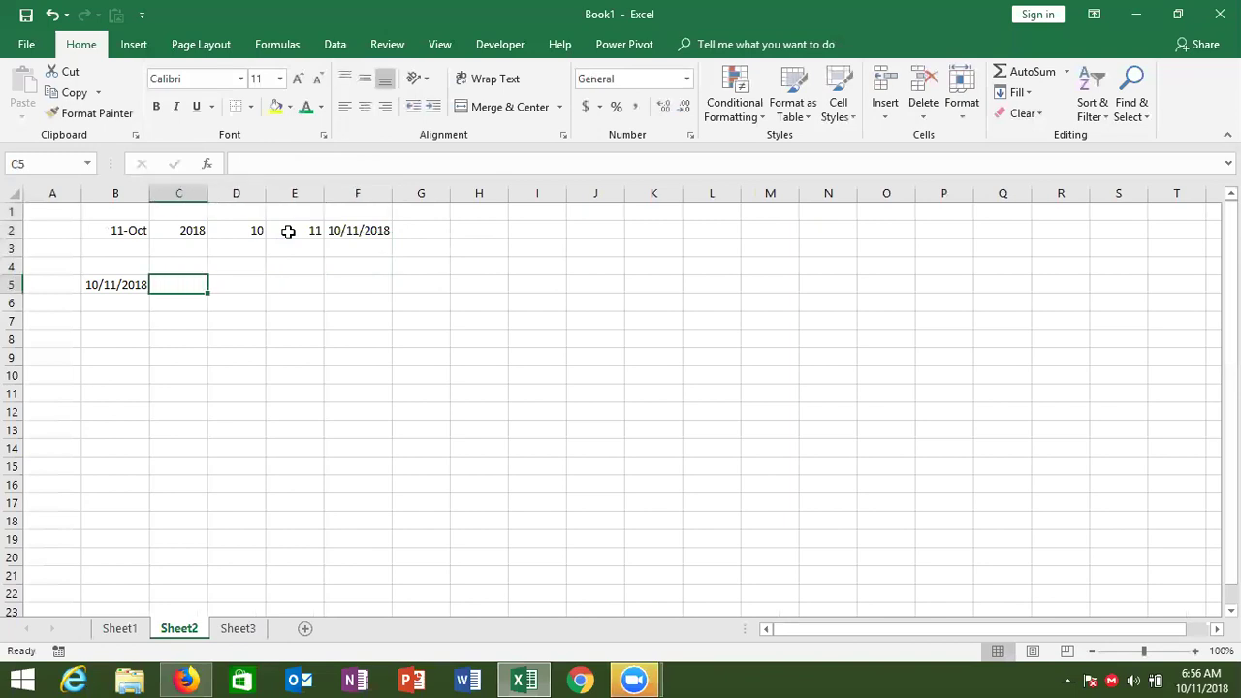
Enter =TODAY() in C5 and =NOW() in D5
type("=tod")
key("Tab")
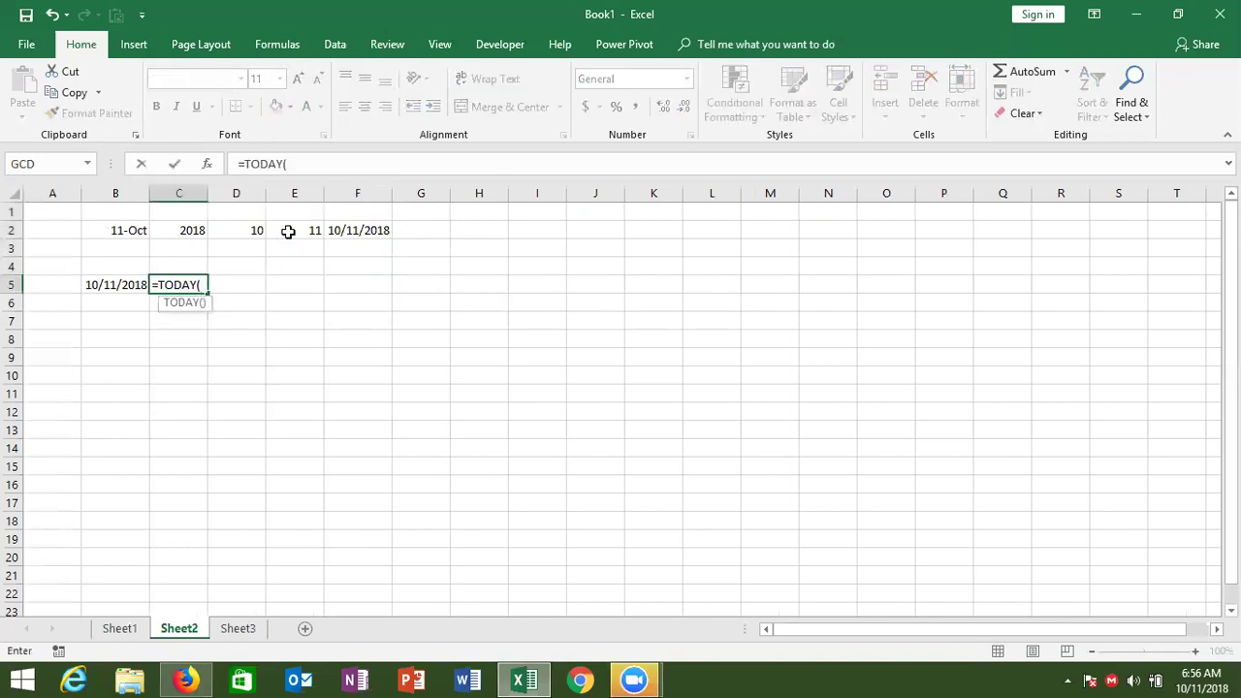
type(")")
key("Return")
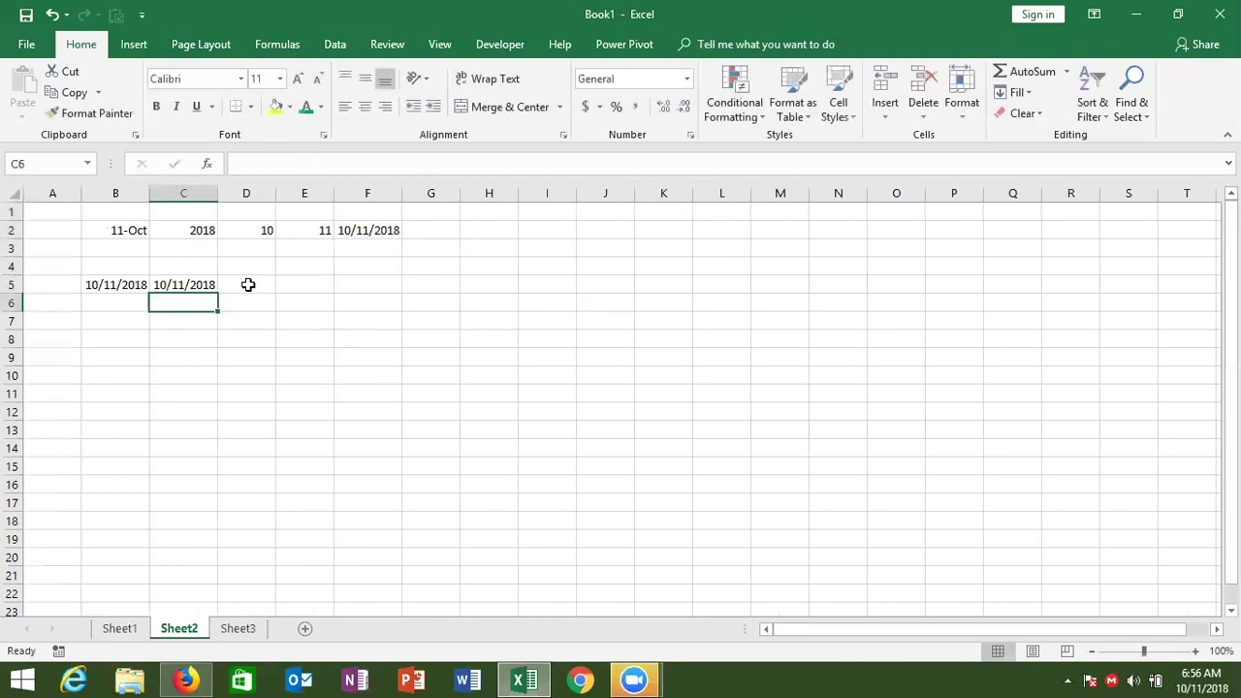
left_click(248, 284)
type("=now")
key("Tab")
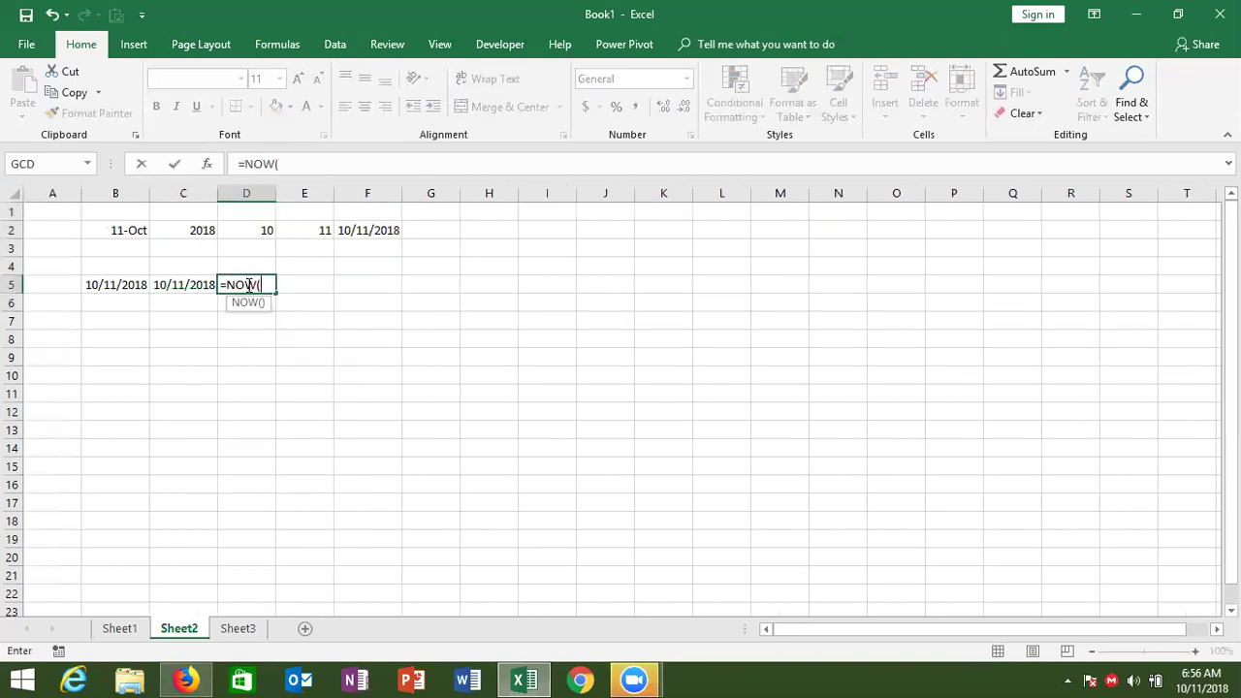
type(")")
key("Return")
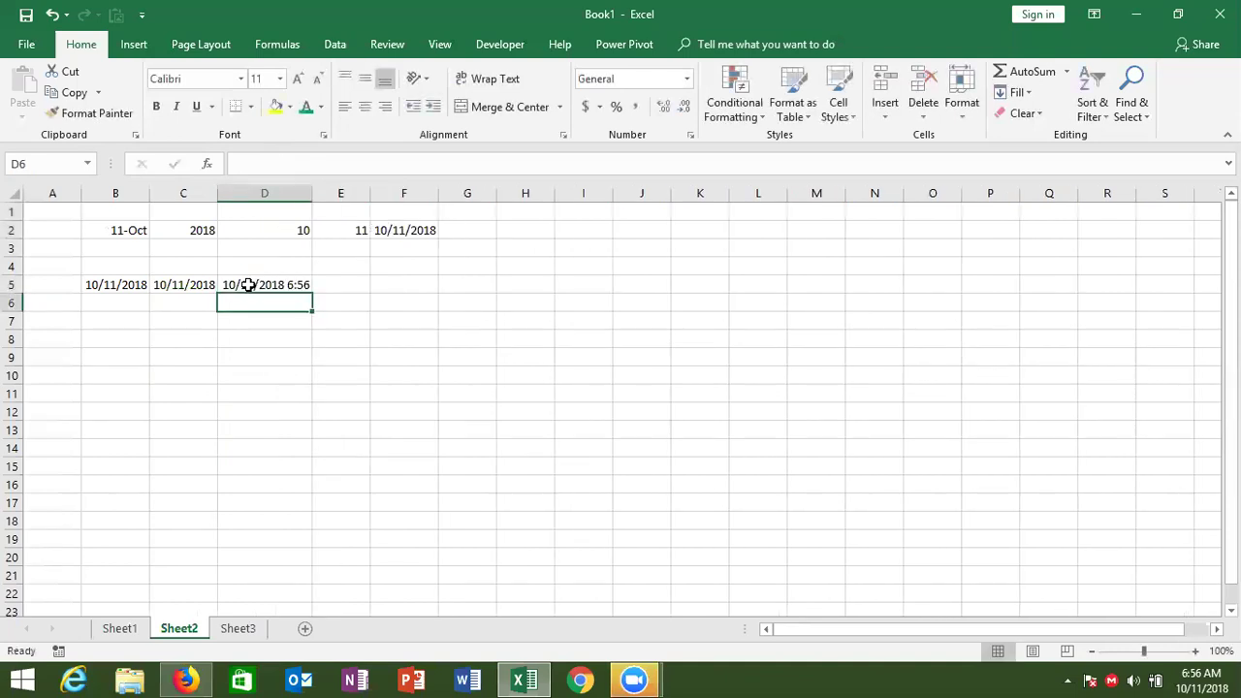
Put today's date in B8, 25 in C8, =B8+C8 in D8, and today's date in B9
left_click(119, 333)
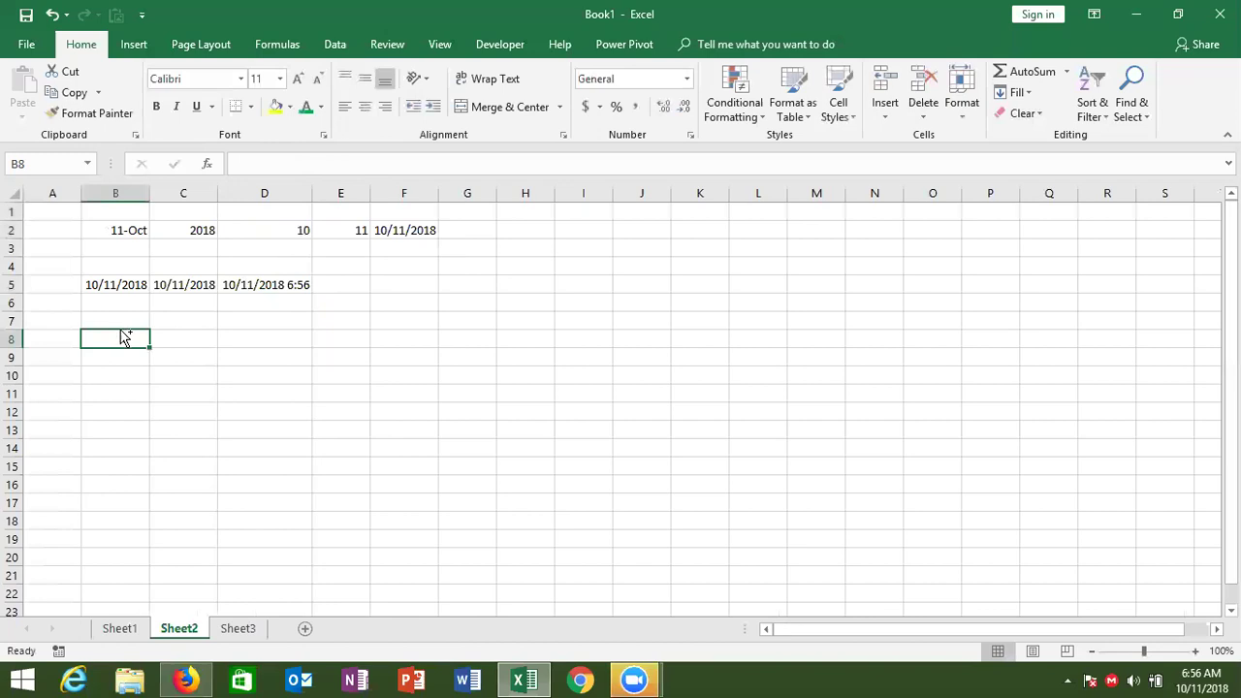
key("ctrl+semicolon")
key("Tab")
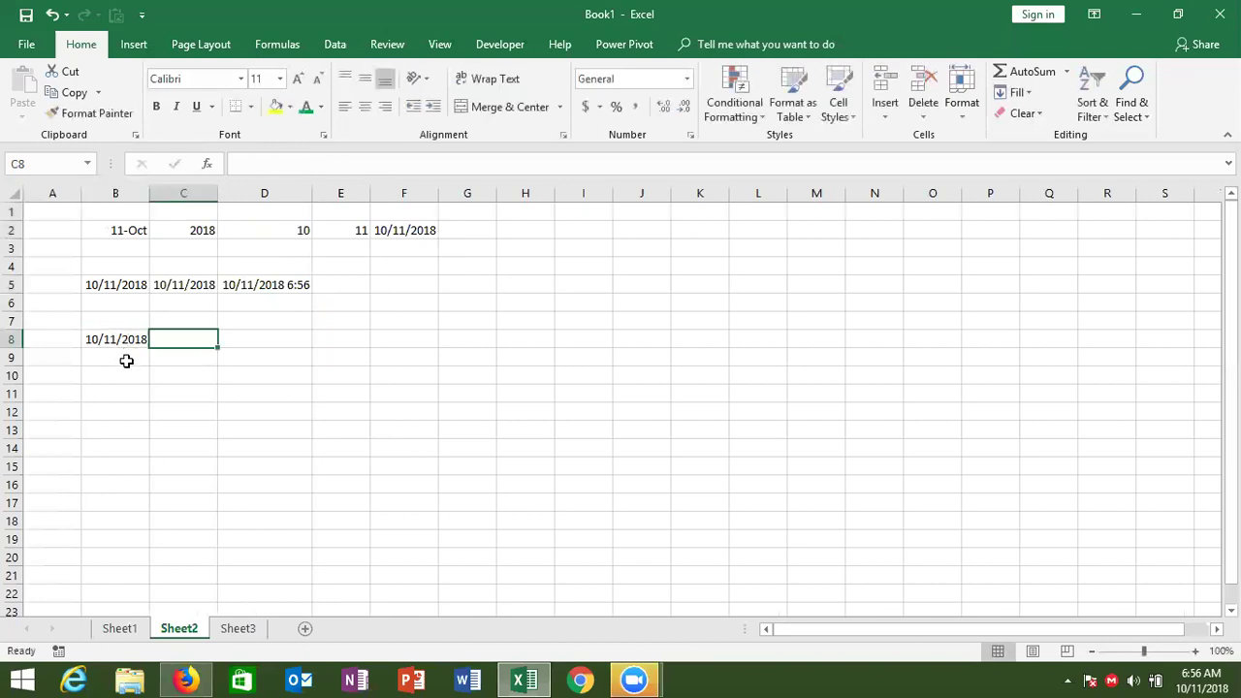
type("25")
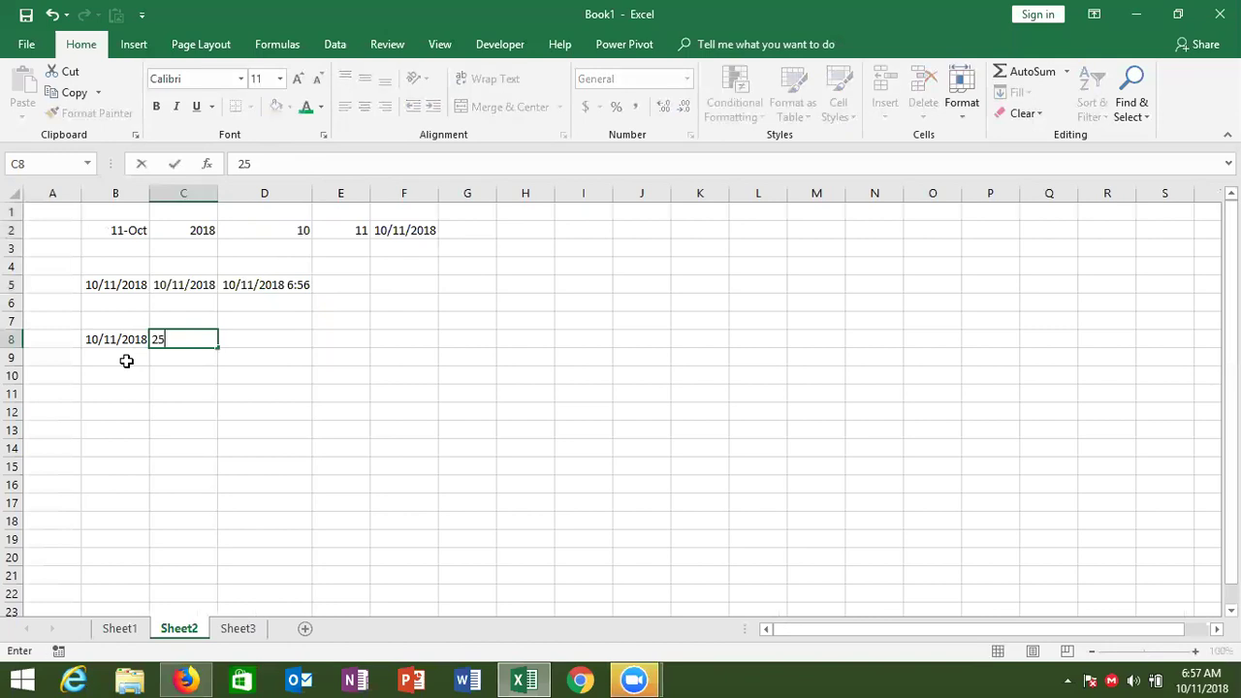
key("Tab")
type("=")
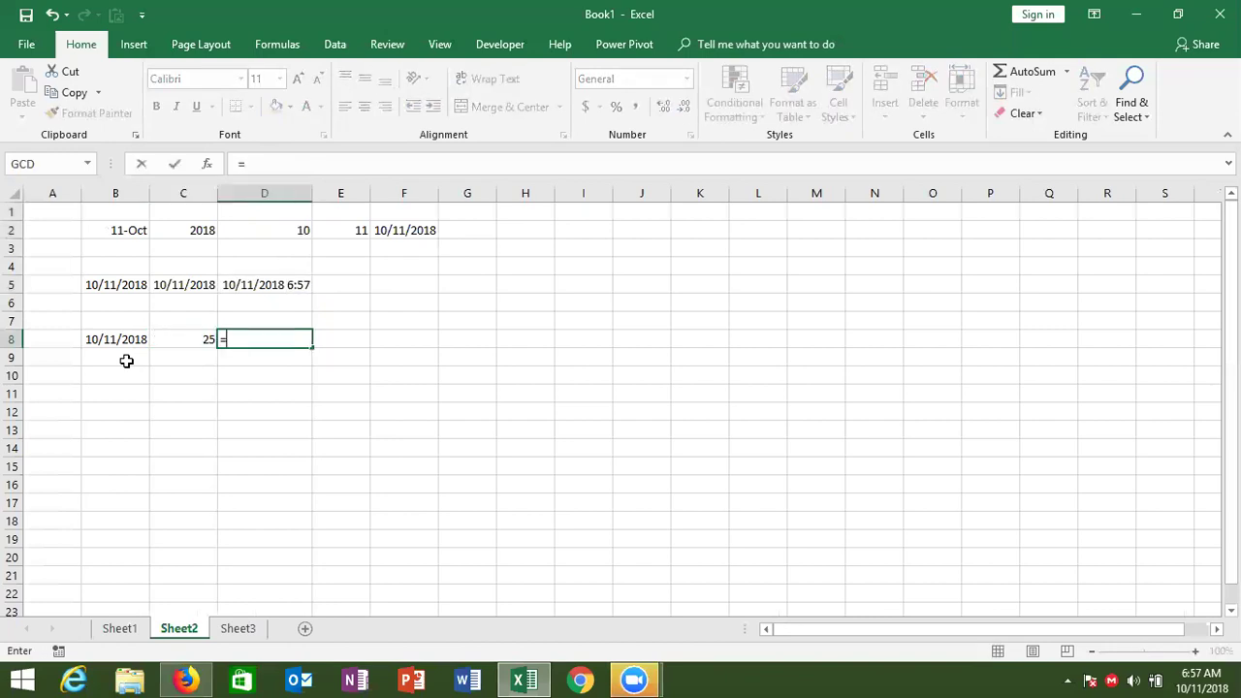
left_click(122, 341)
type("+")
left_click(168, 334)
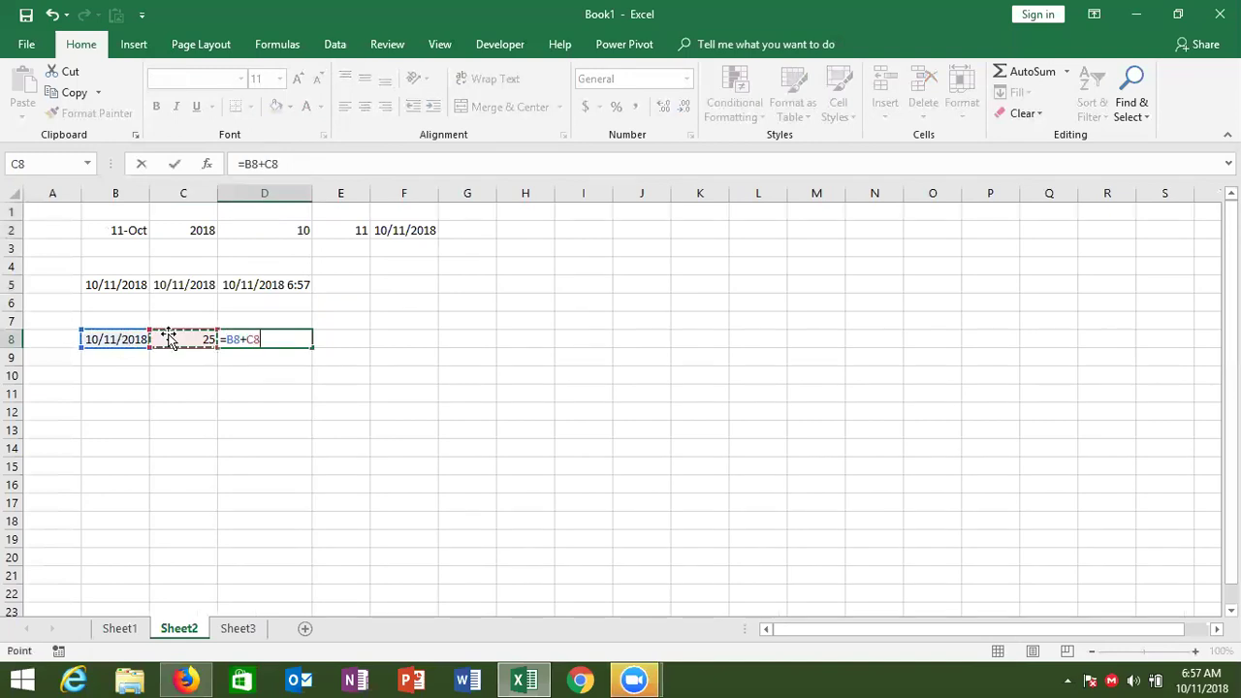
key("Return")
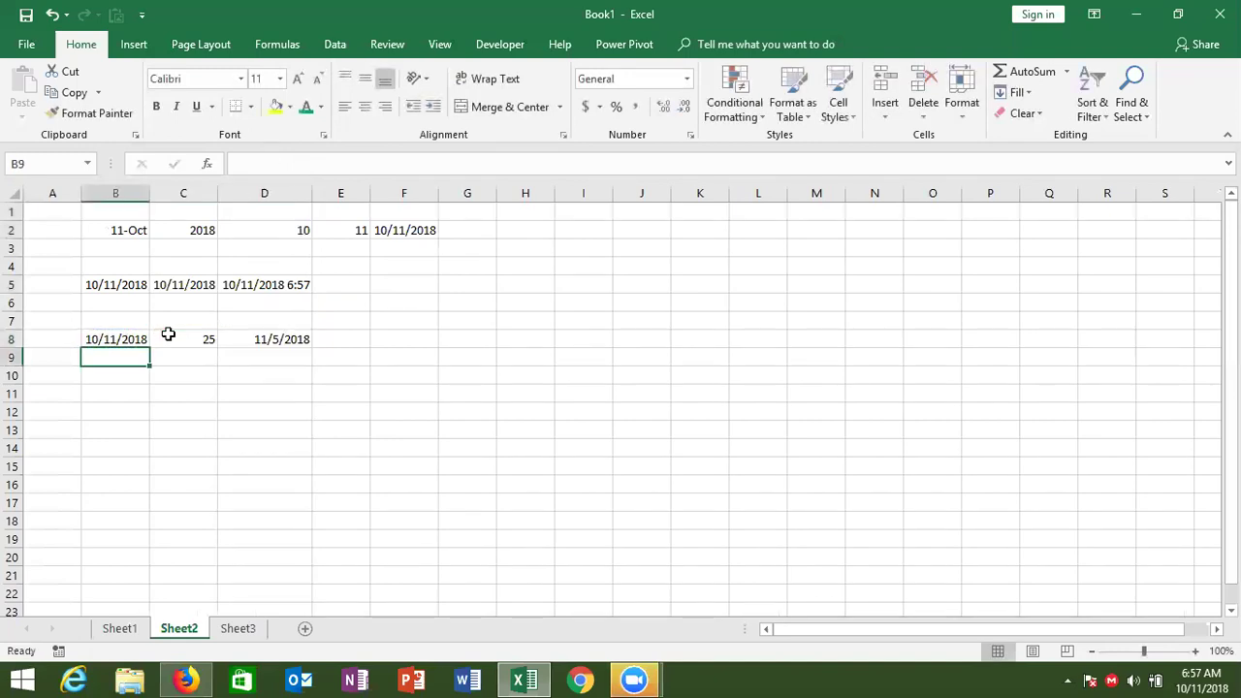
key("ctrl+semicolon")
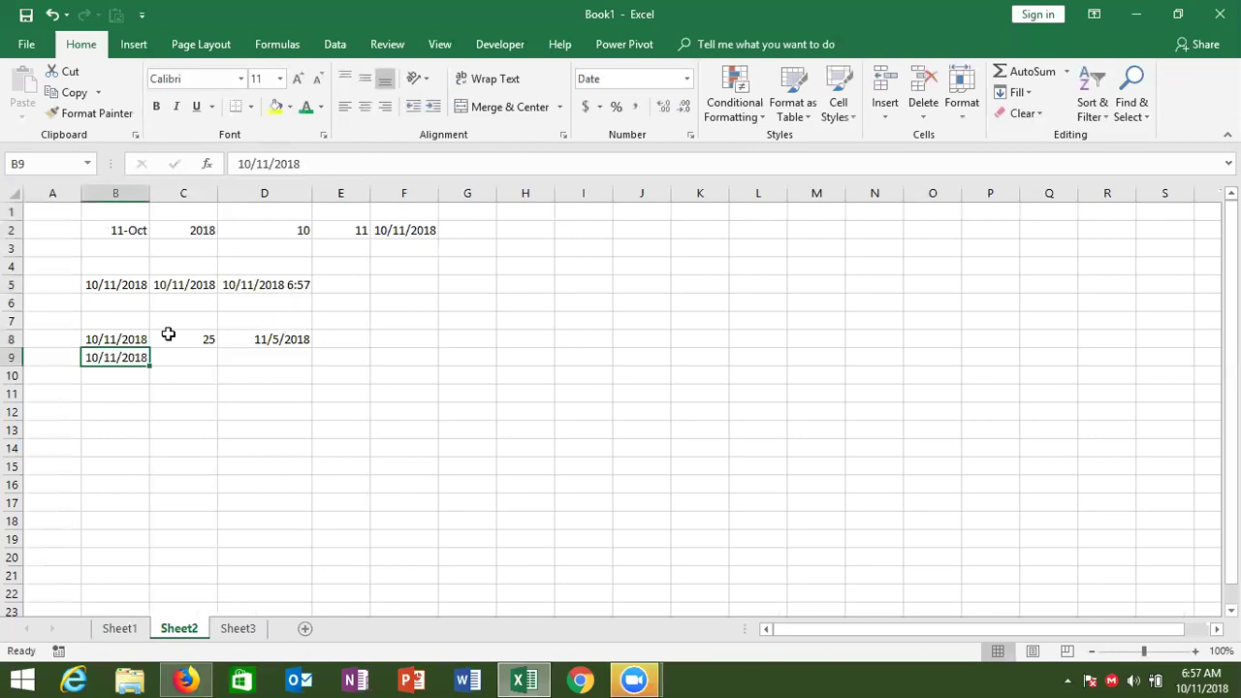
key("Tab")
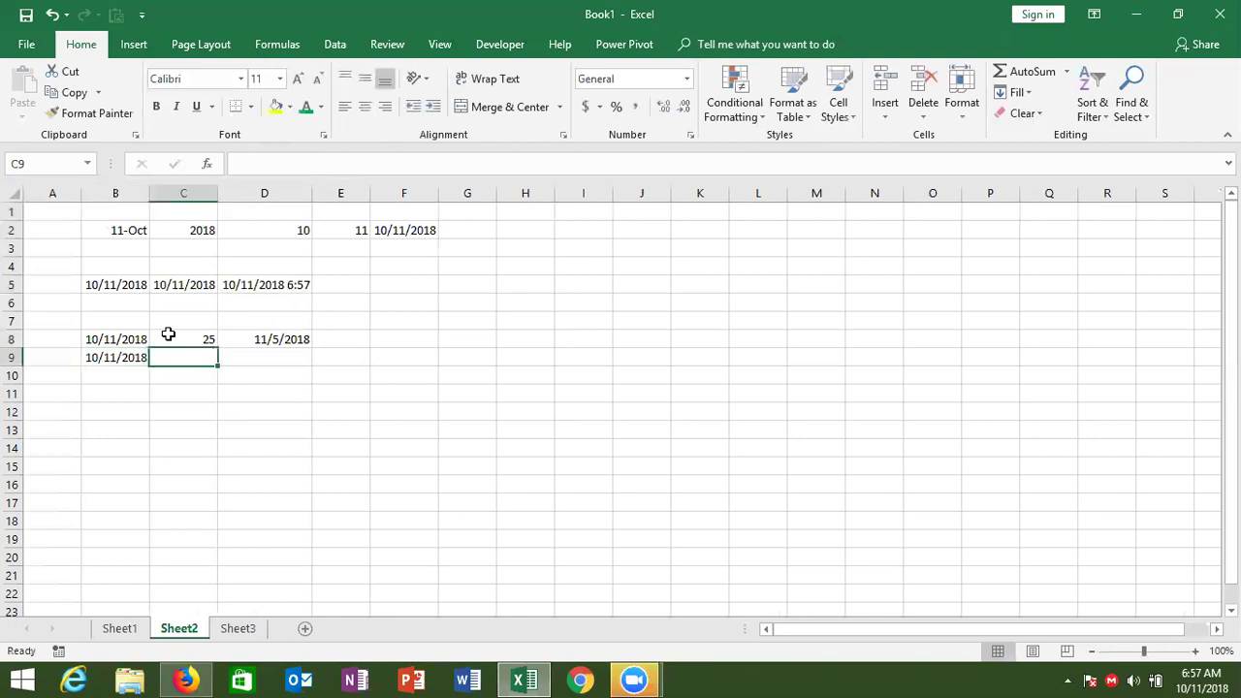
Enter 3 months in C9 and =EDATE(B9,C9) in D9, formatted as a date
type("3")
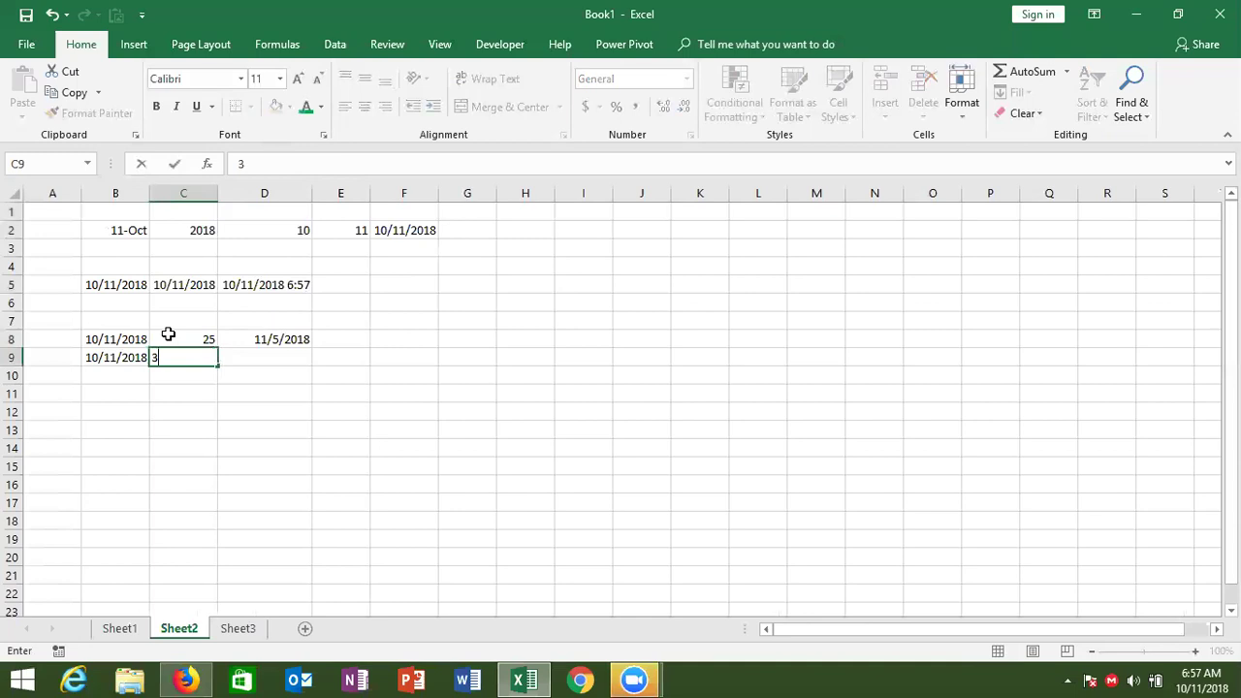
key("Tab")
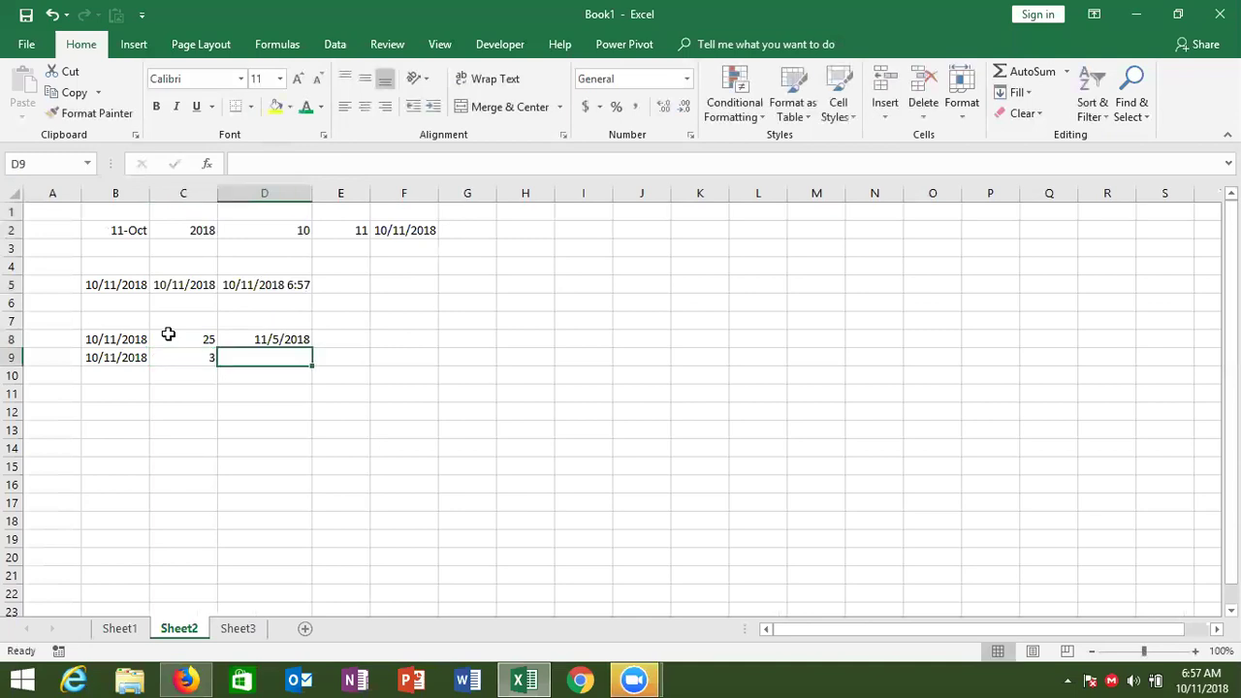
type("=")
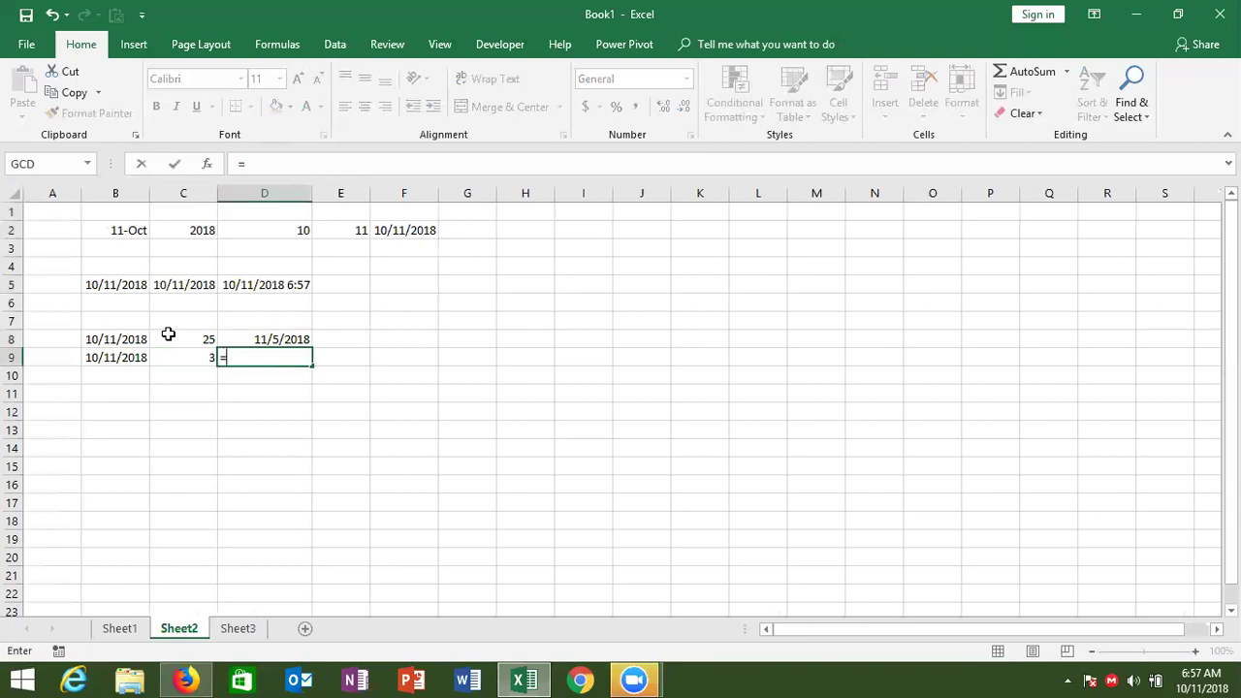
type("e")
key("Tab")
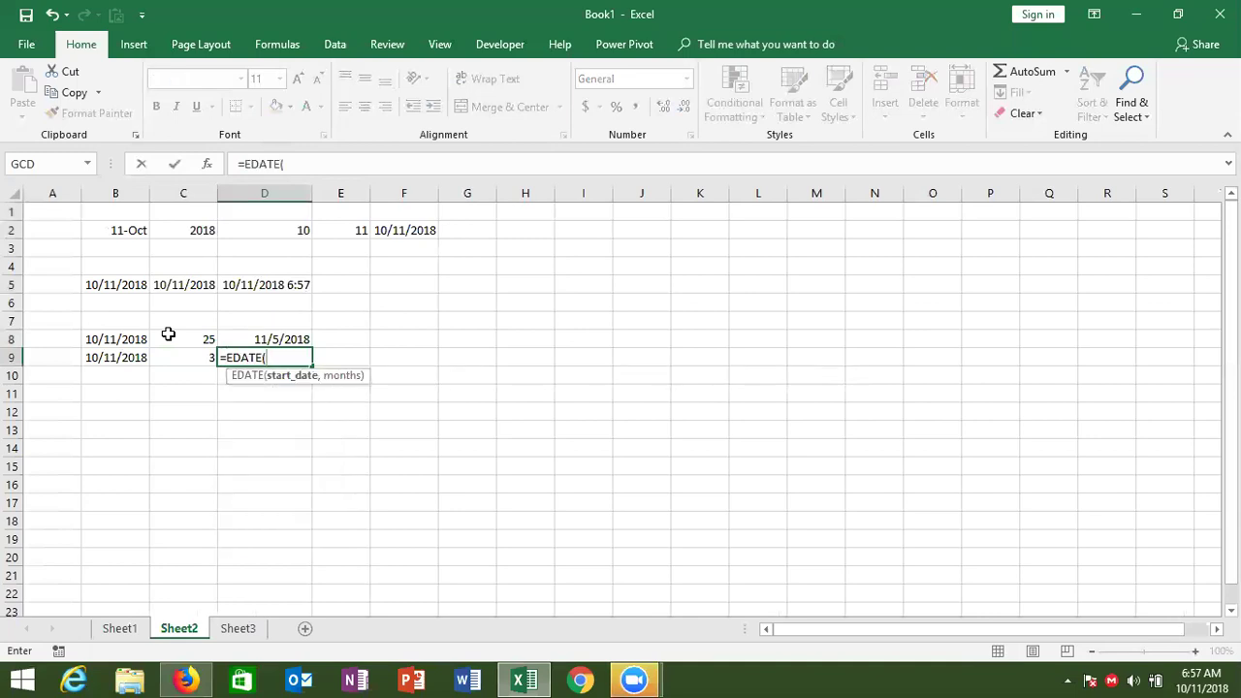
left_click(129, 358)
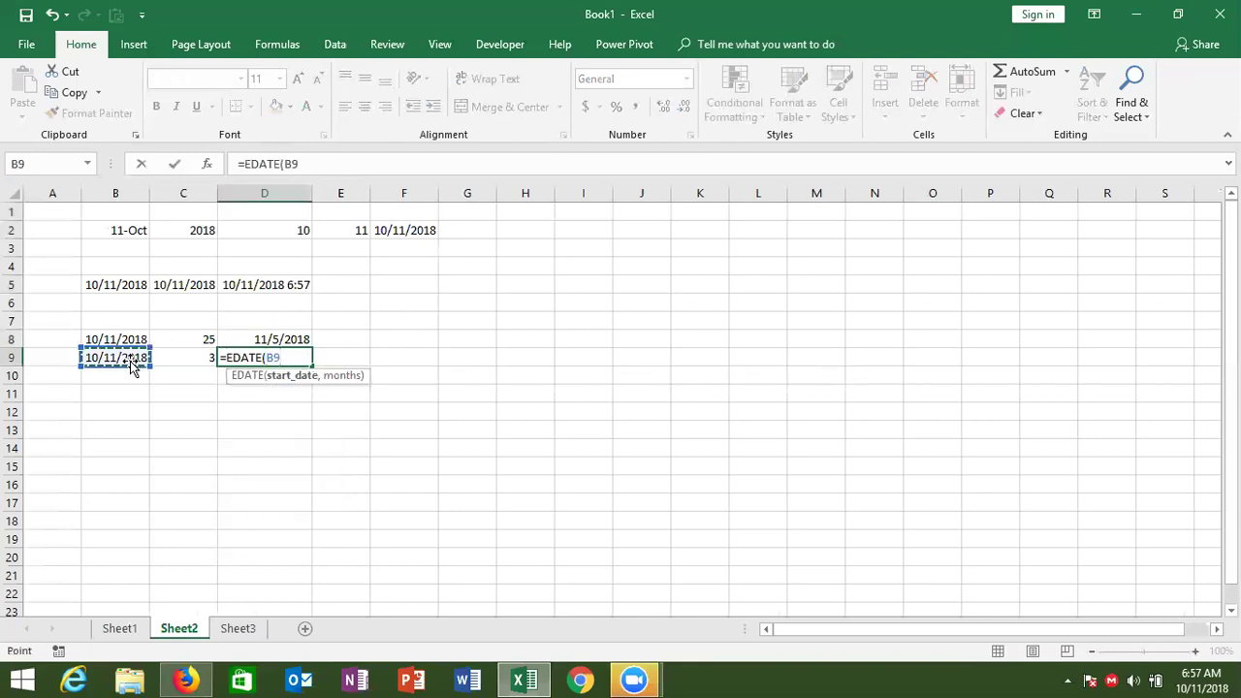
type(",")
left_click(189, 363)
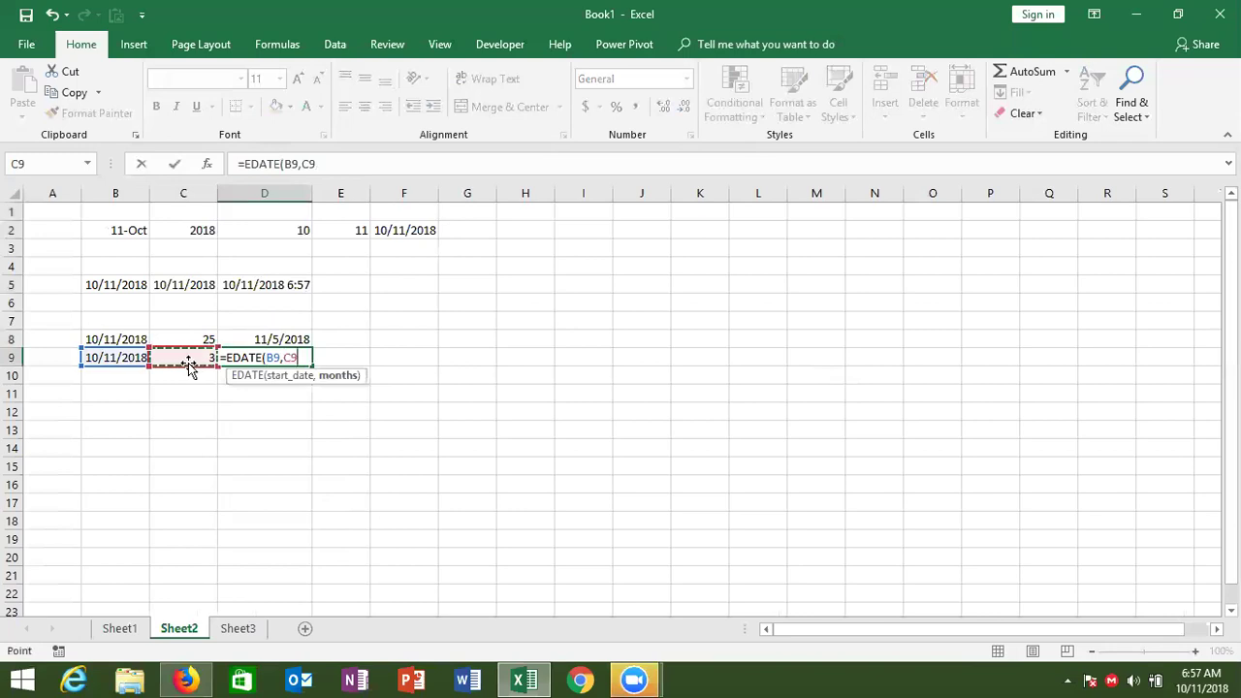
key("ctrl+Return")
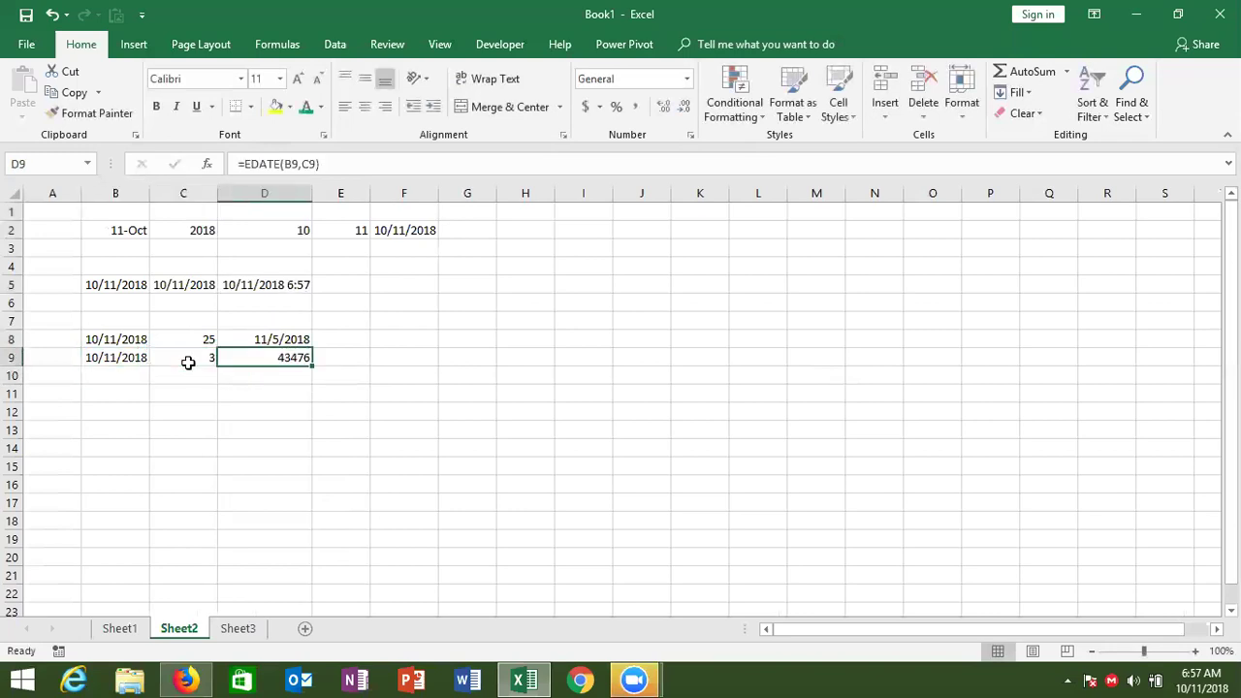
key("ctrl+shift+3")
Change the months in C9 to -3 so D9 shows 11-Jul-18
key("Down")
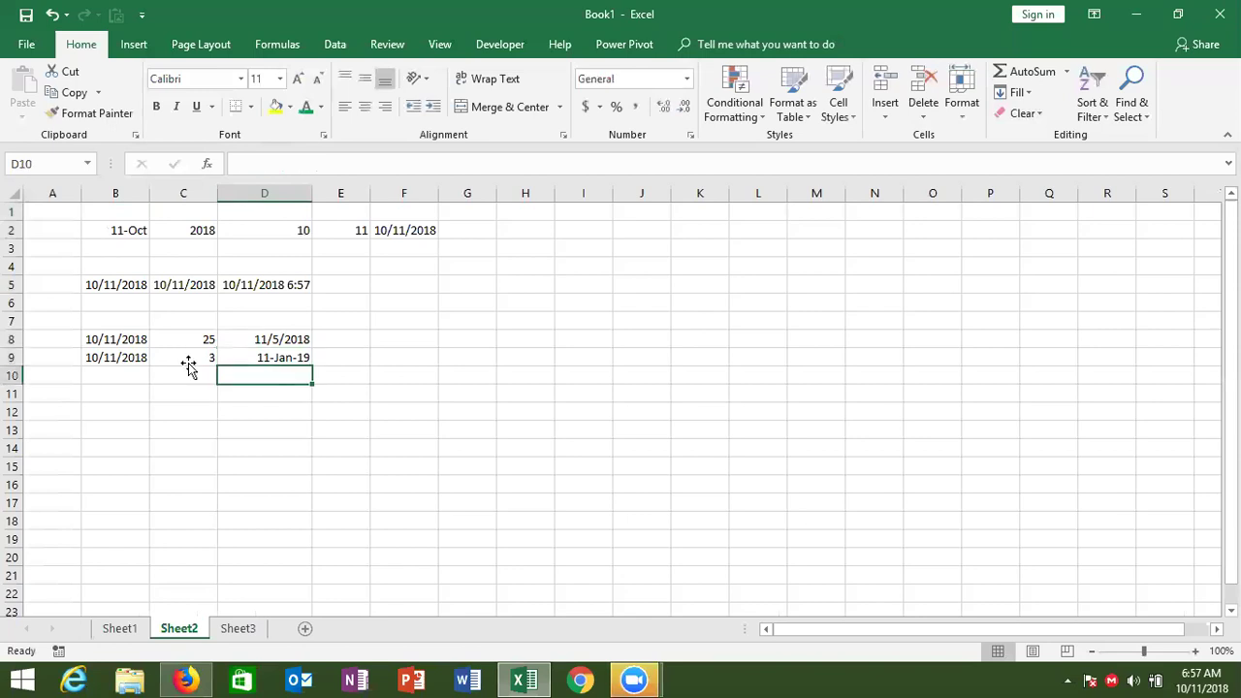
key("Left")
key("Left")
key("Up")
key("Right")
key("Right")
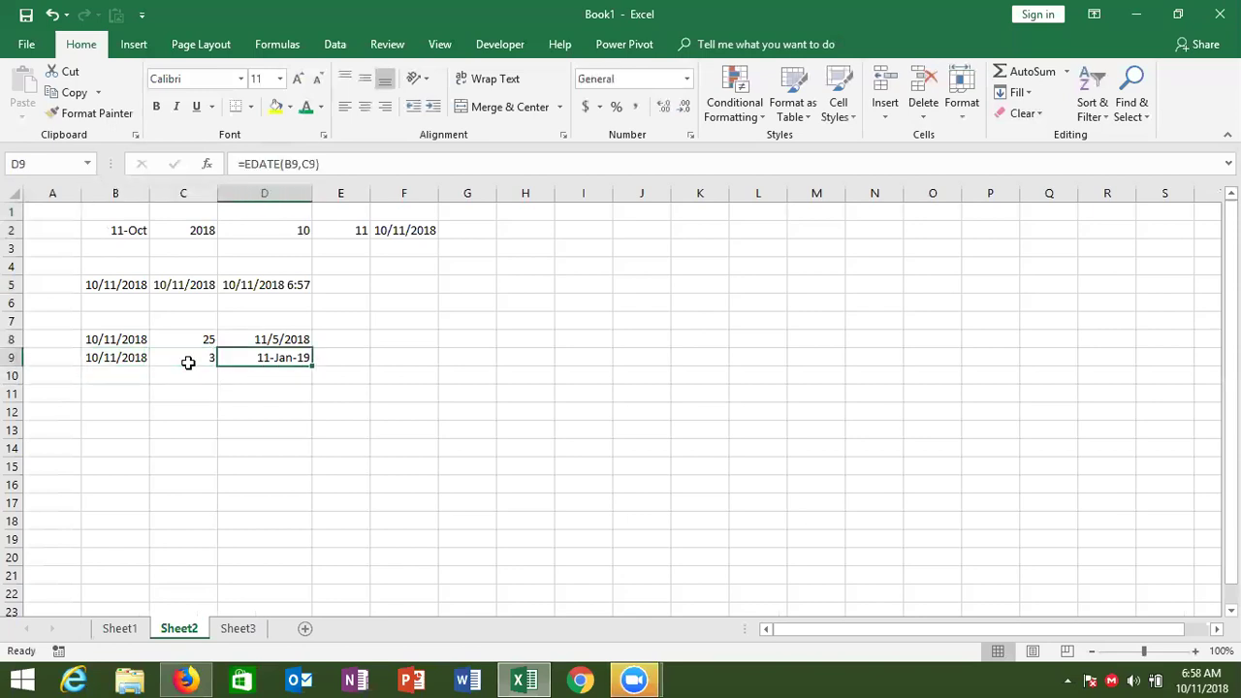
key("Down")
key("Left")
key("Up")
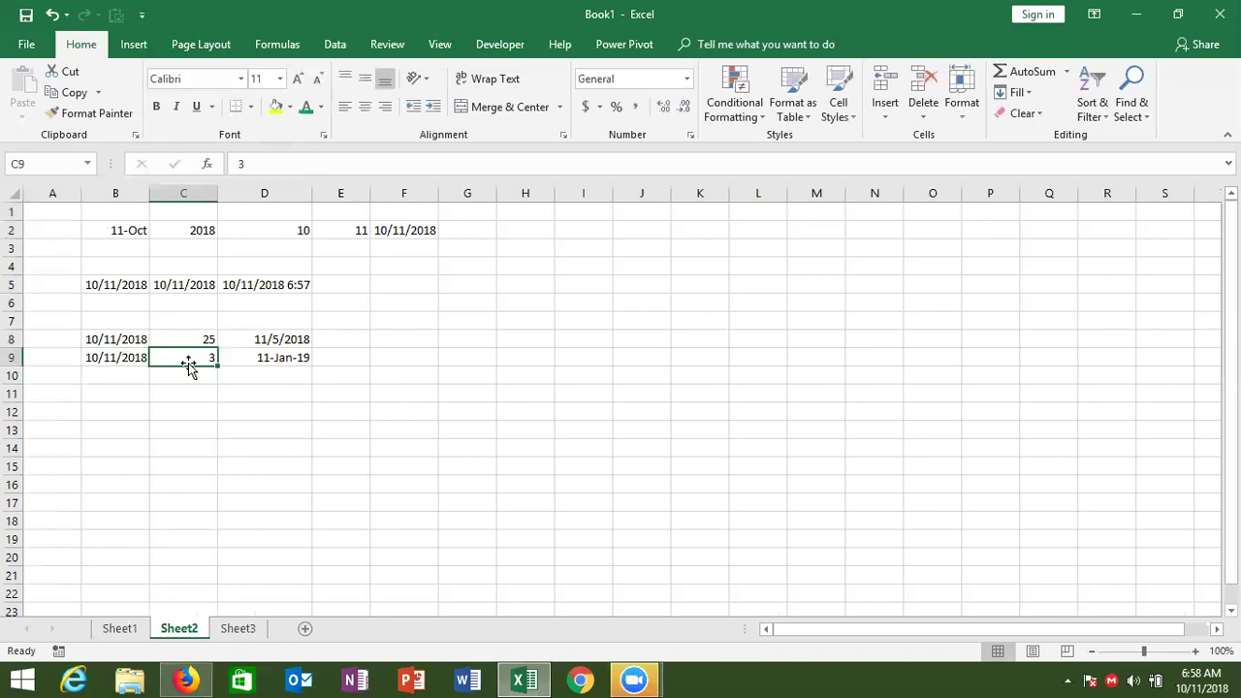
type("-3")
key("Return")
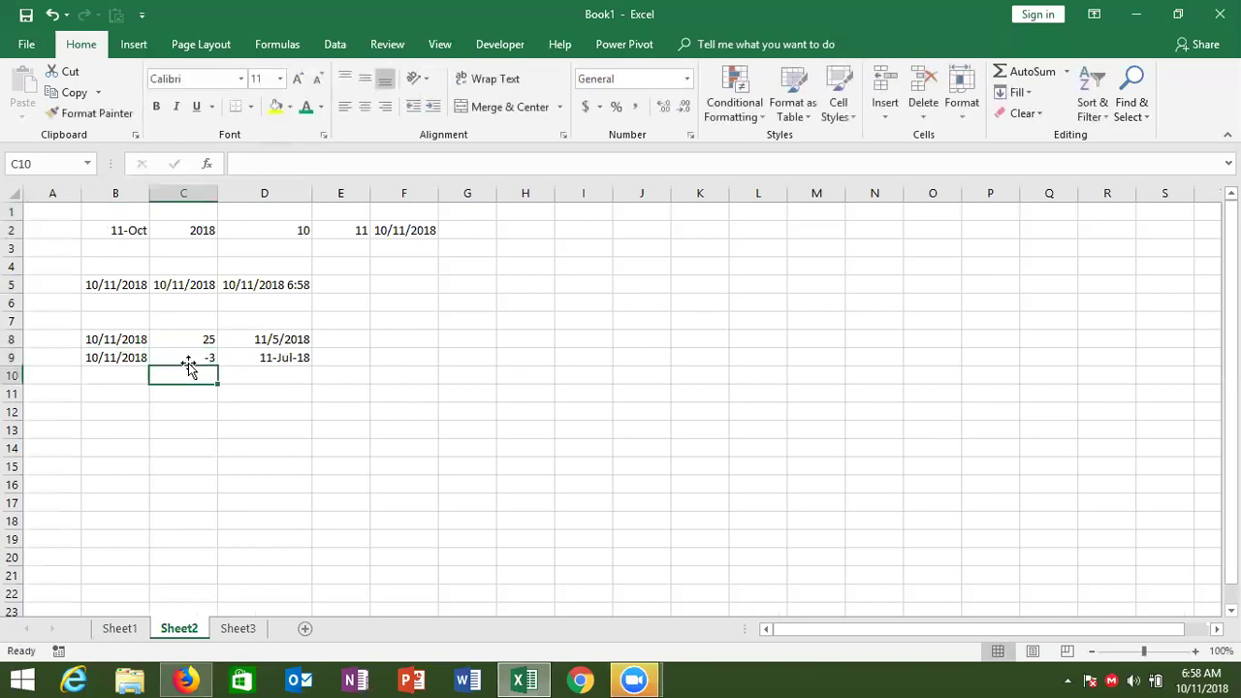
Fill B10:E10 with today's date, 2, 4 and 22
key("Left")
key("ctrl+semicolon")
key("Tab")
type("2")
key("Tab")
type("4")
key("Tab")
type("22")
key("Tab")
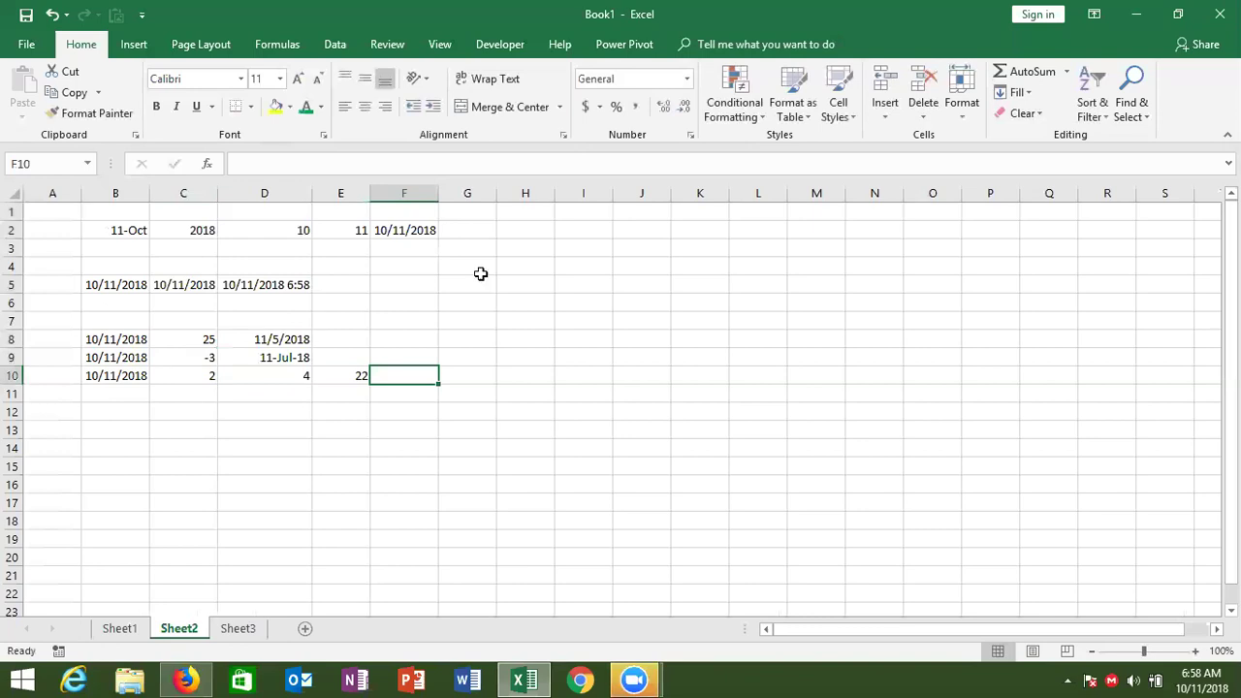
left_click(413, 237)
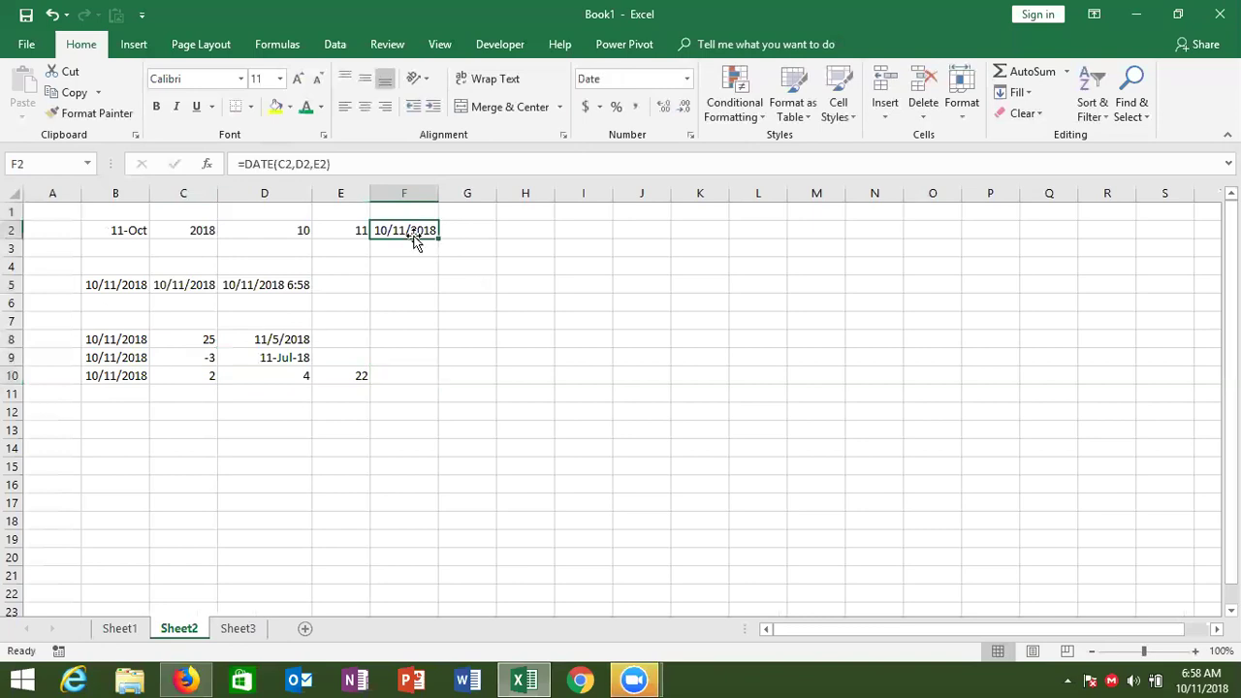
Enter =DATE(YEAR(B10)+2,MONTH(B10)+4,DAY(B10)+22) in F10, giving 3/5/2021
double_click(411, 379)
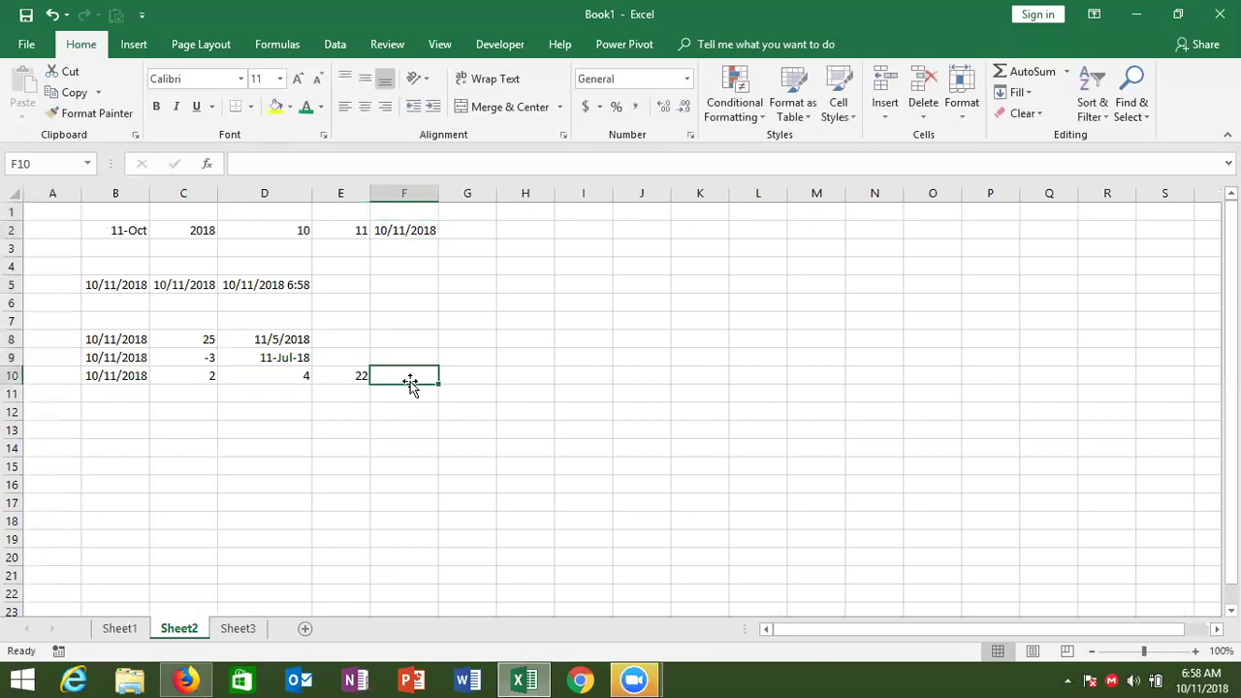
type("=date")
key("Tab")
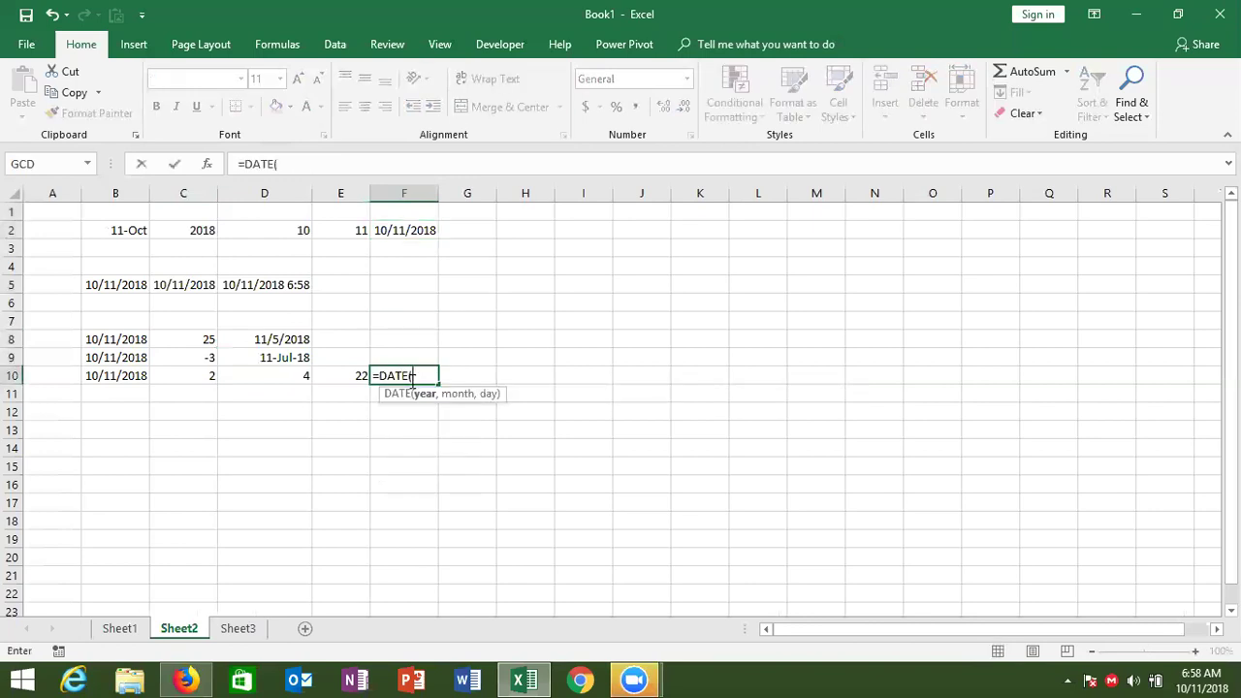
type("y")
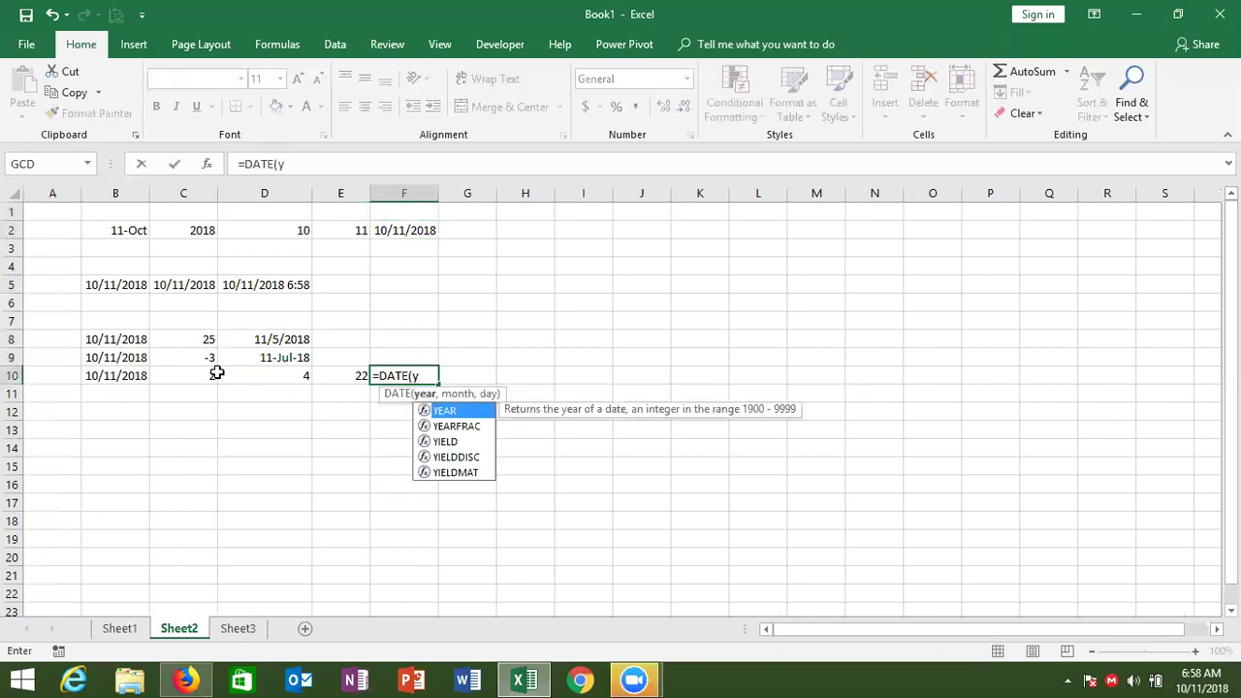
key("Tab")
left_click(124, 377)
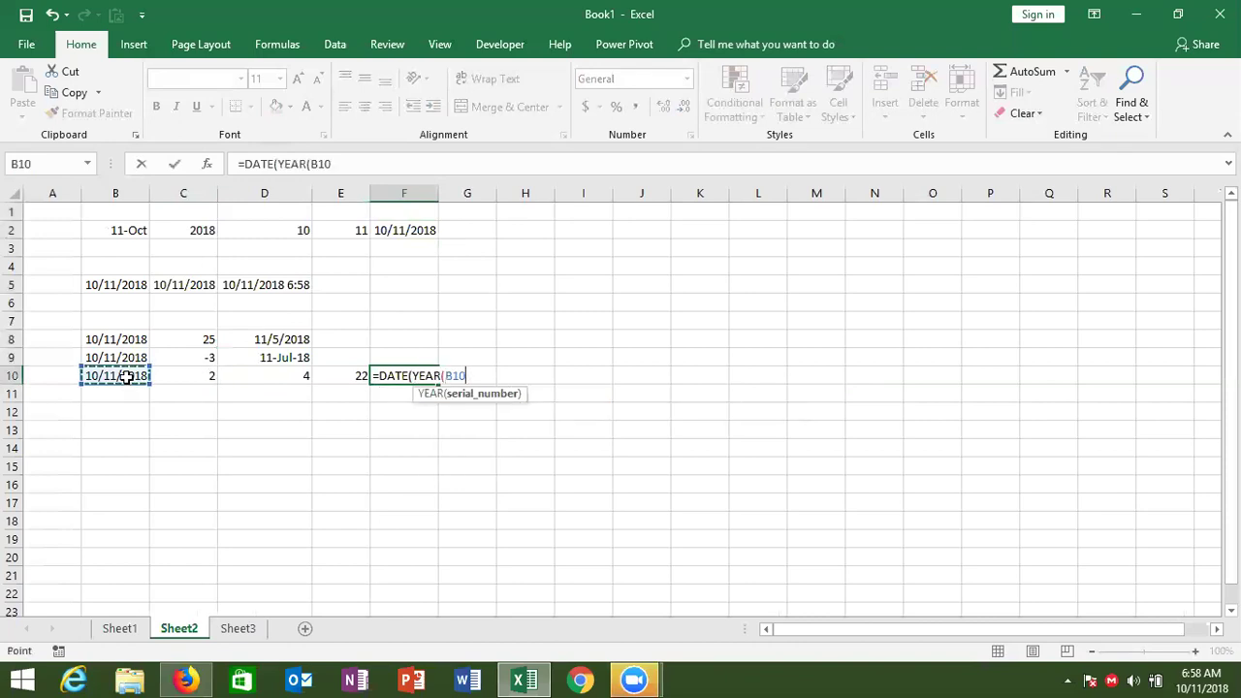
type(")+")
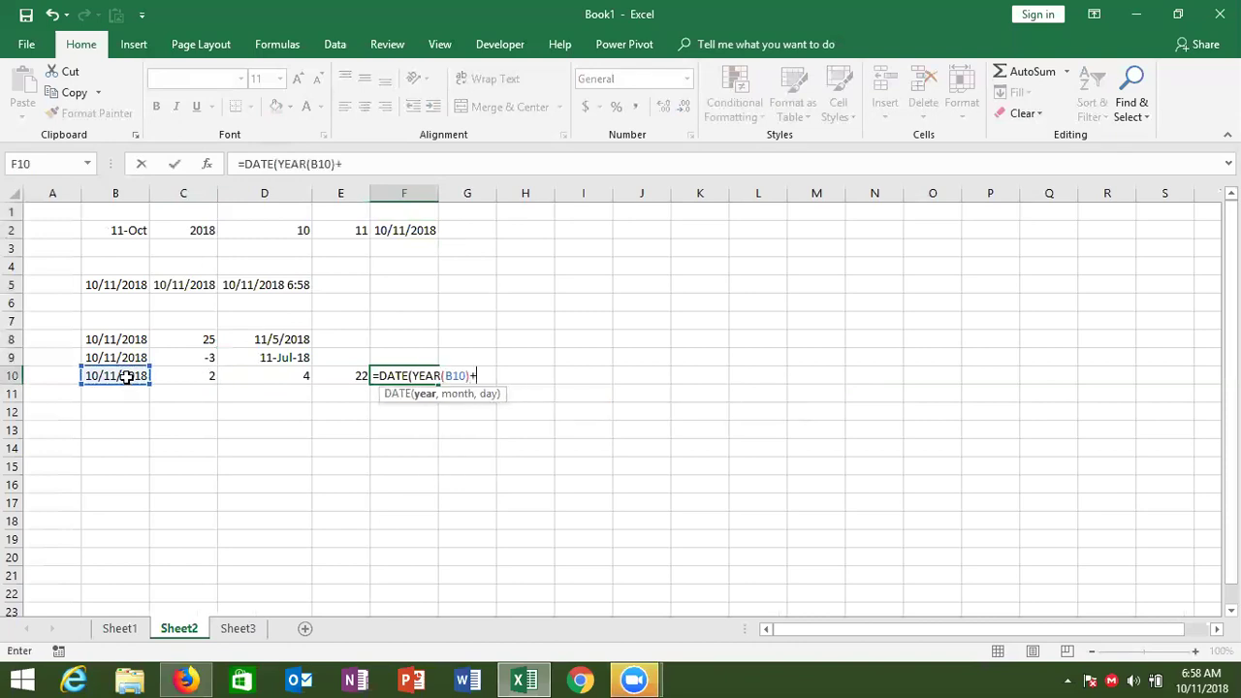
type("2,")
type("mon")
key("Tab")
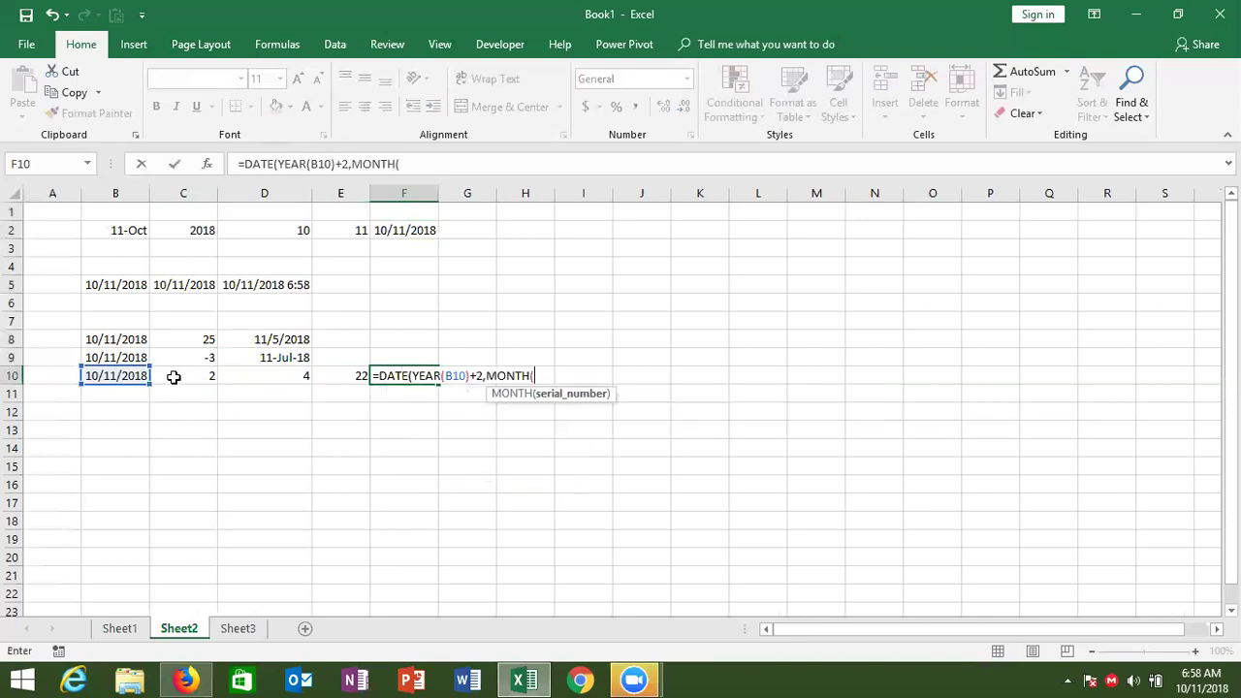
left_click(141, 373)
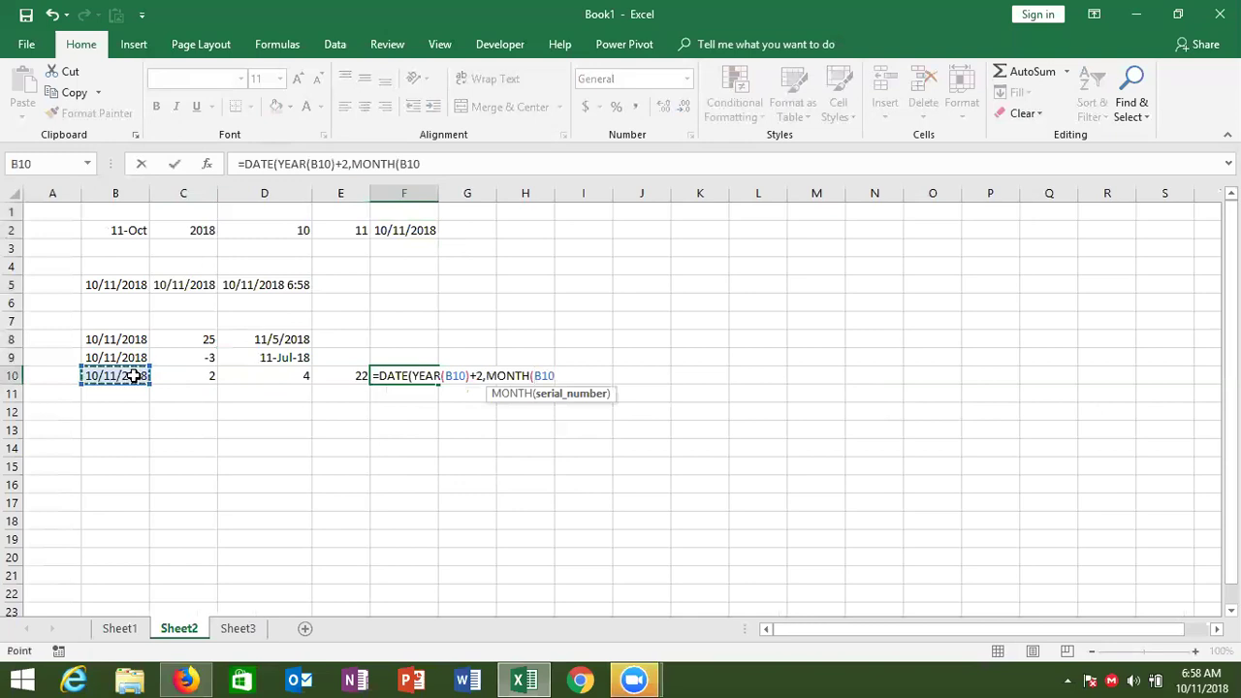
type(")+4")
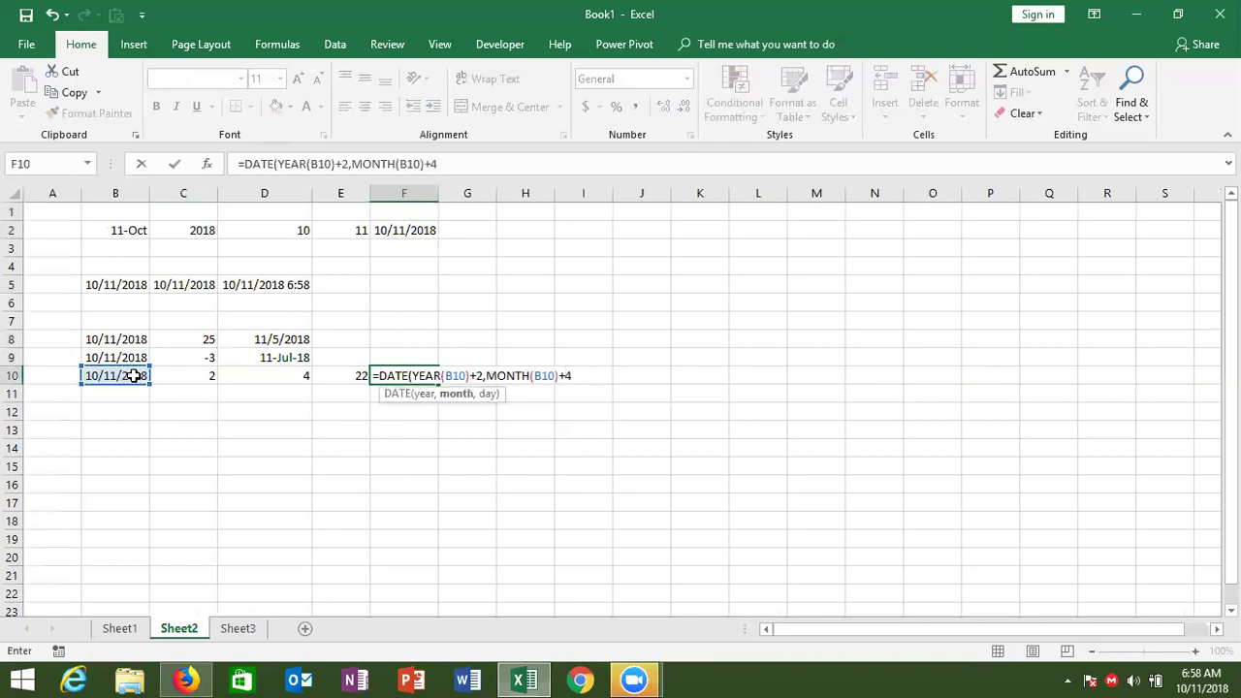
type(",day")
key("Tab")
left_click(134, 379)
type(")+")
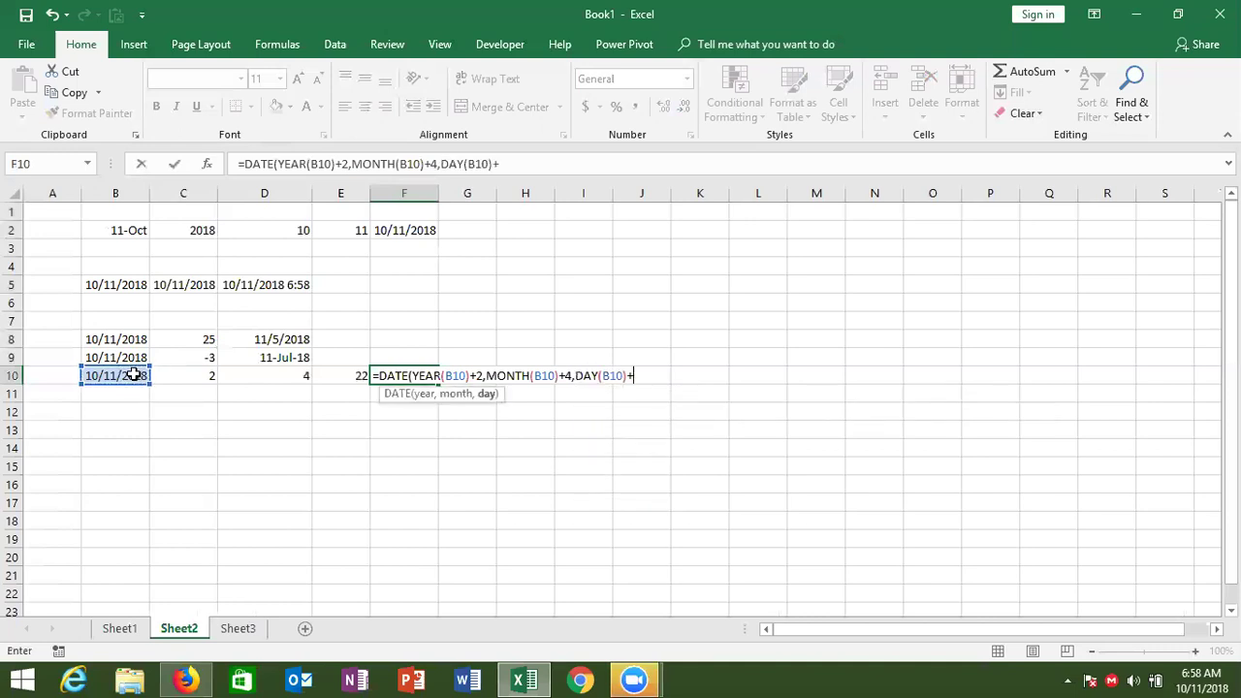
type("22")
type(")")
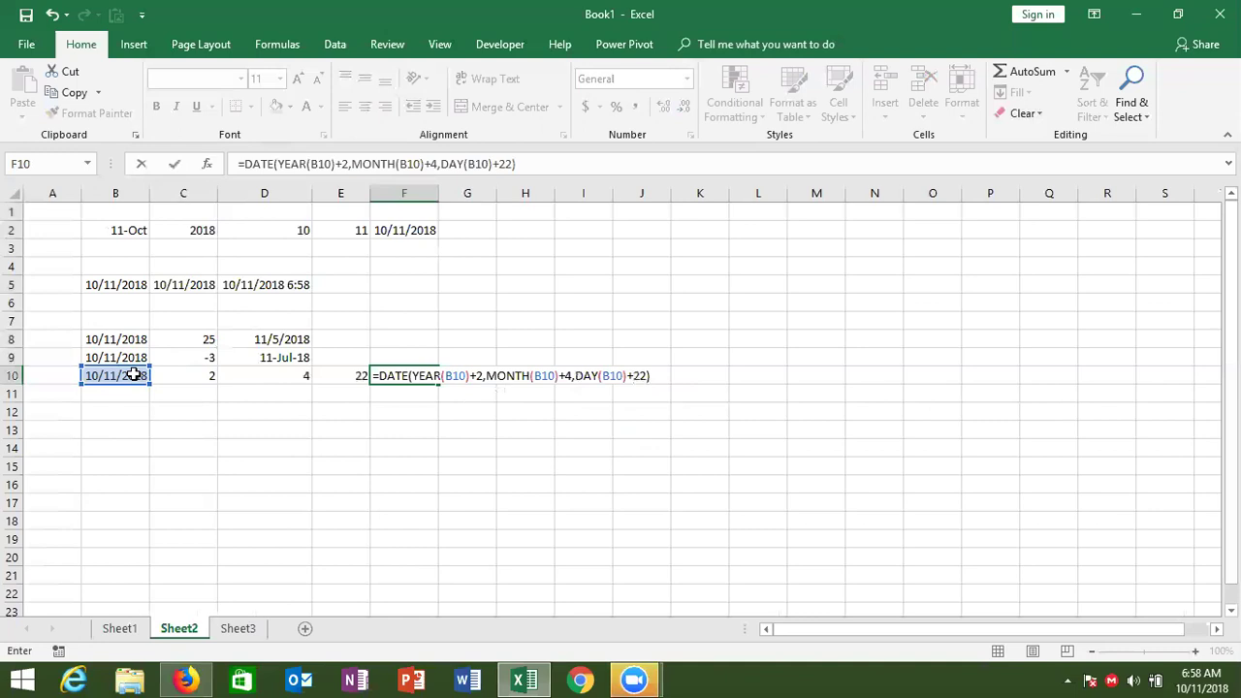
key("Return")
key("Up")
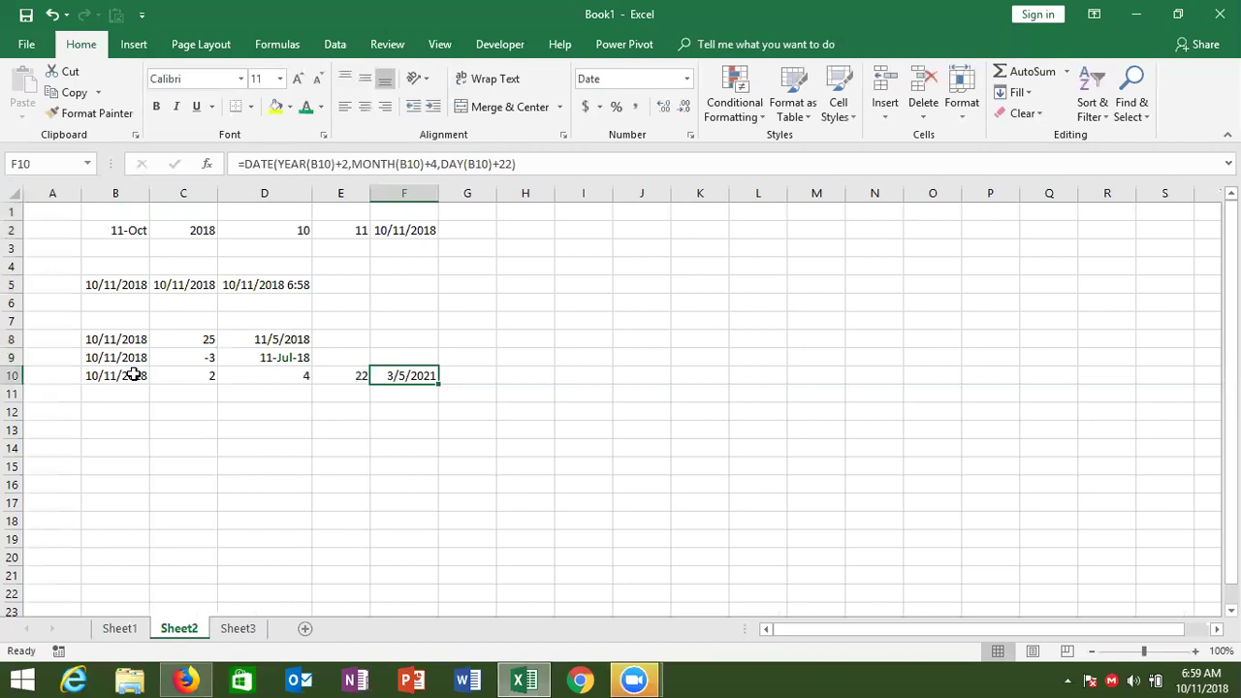
Change D9's formula to =EDATE(B9,5*12) so it shows 11-Oct-23
left_click(295, 356)
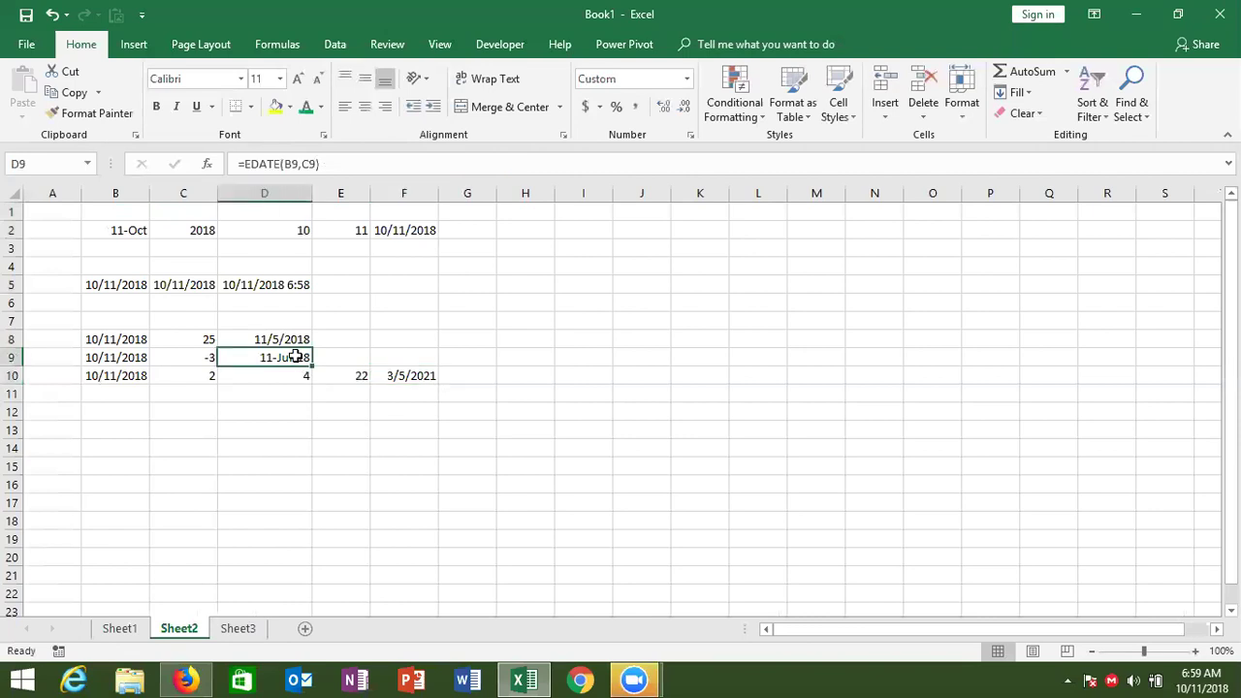
double_click(310, 163)
key("BackSpace")
type("5*12")
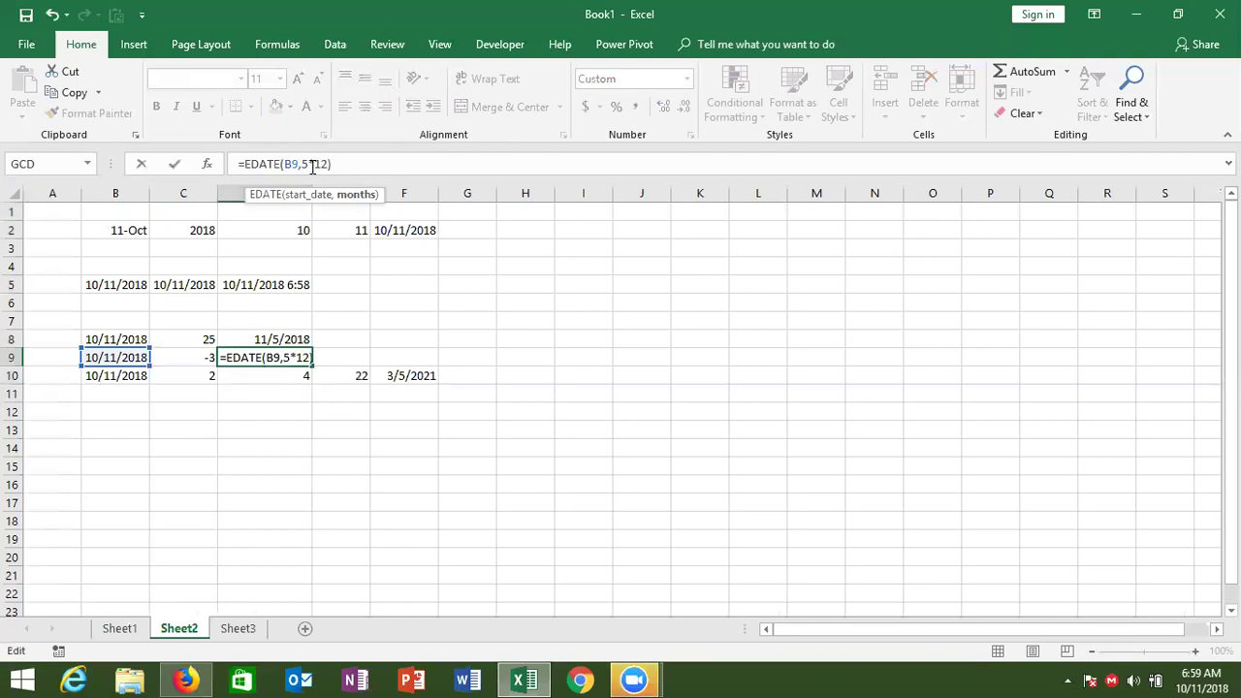
key("Return")
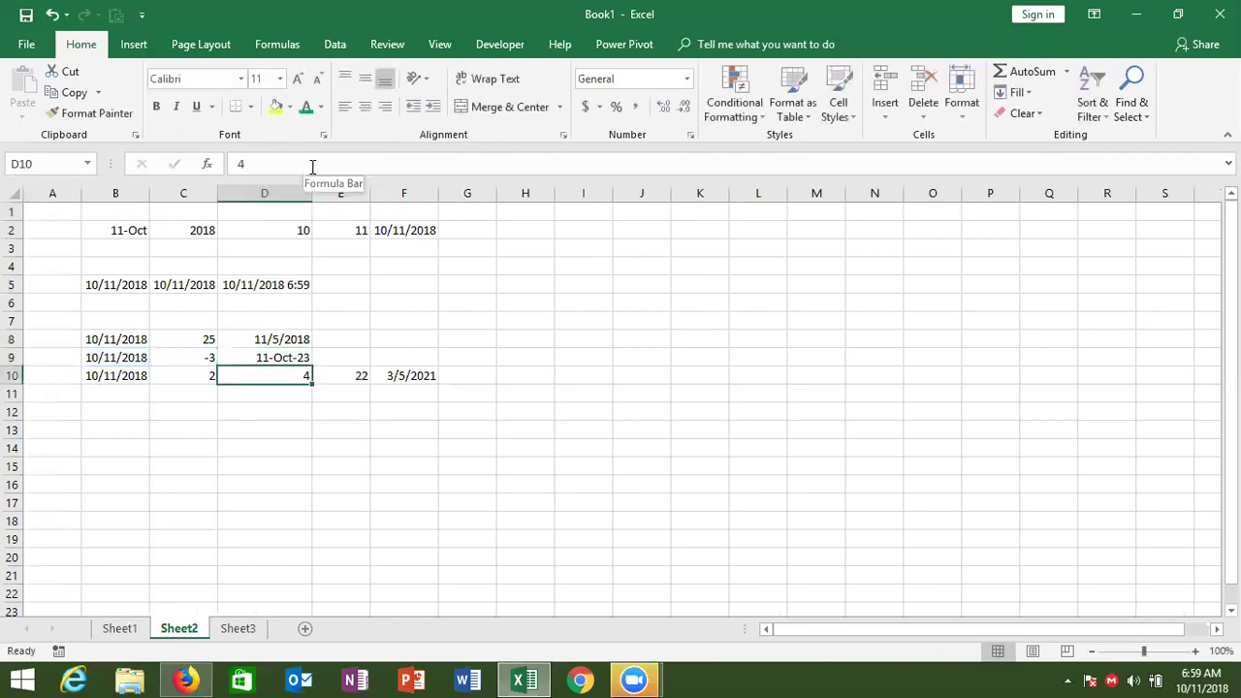
key("Up")
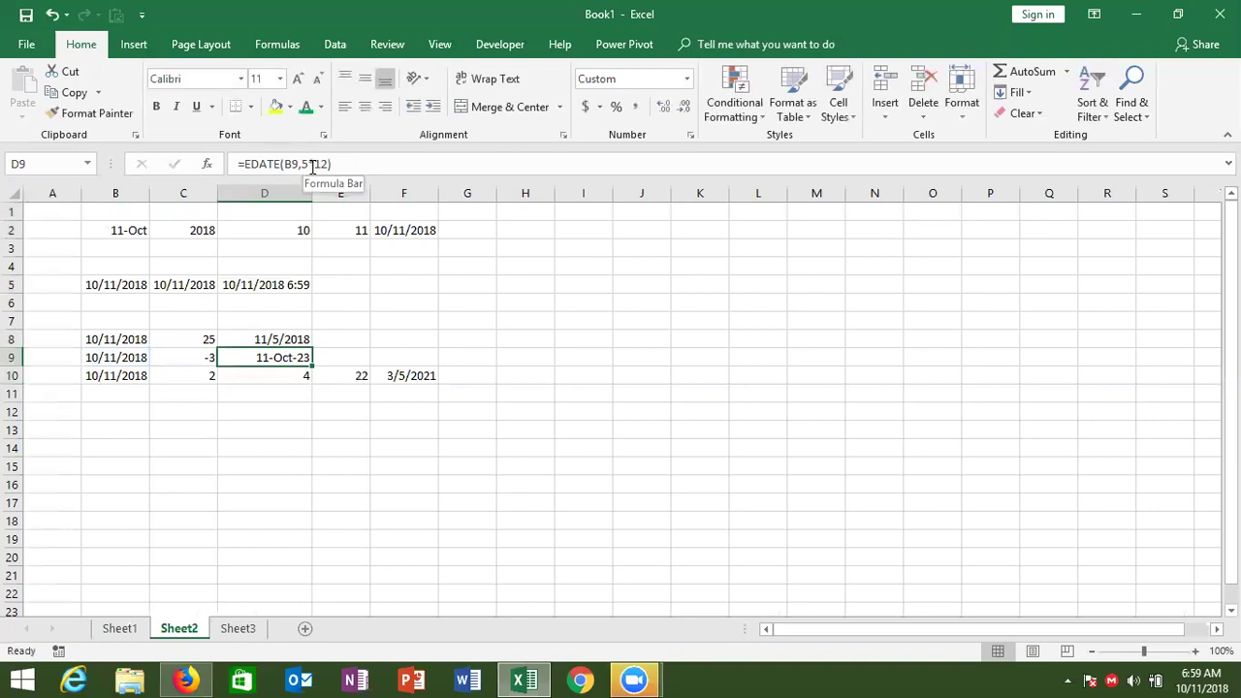
left_click(123, 438)
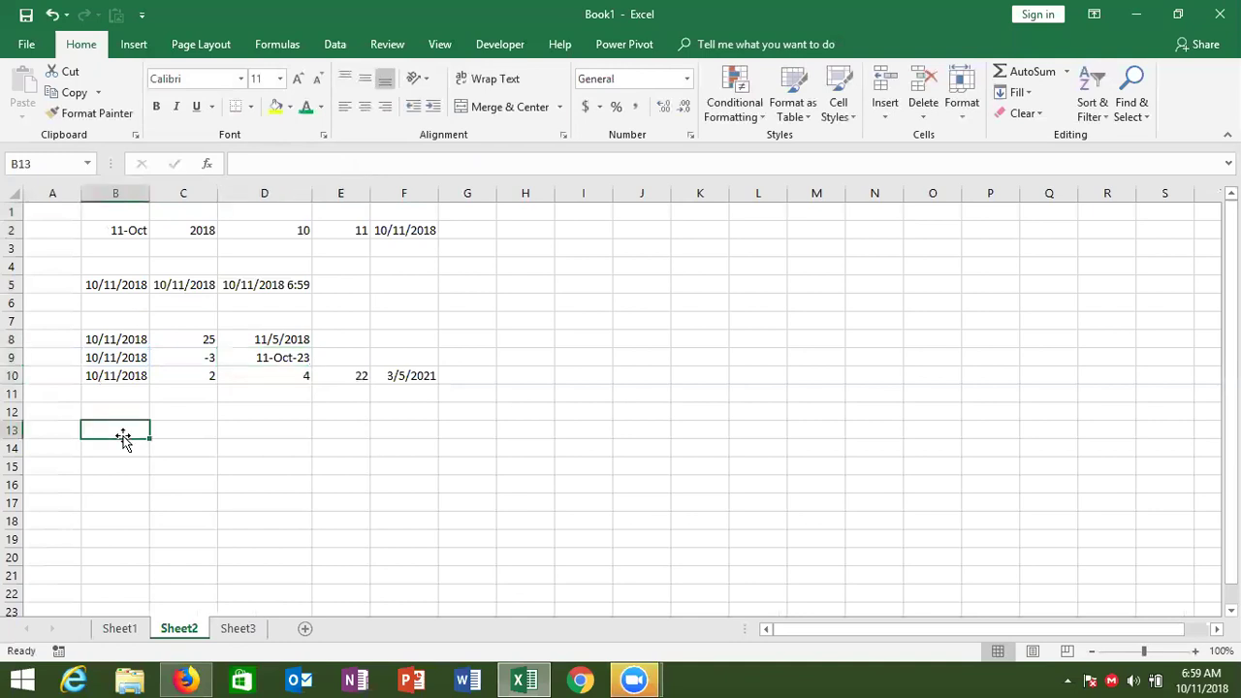
Enter 1/1 in B13 and today's date 10/11/2018 in C13
type("1/1")
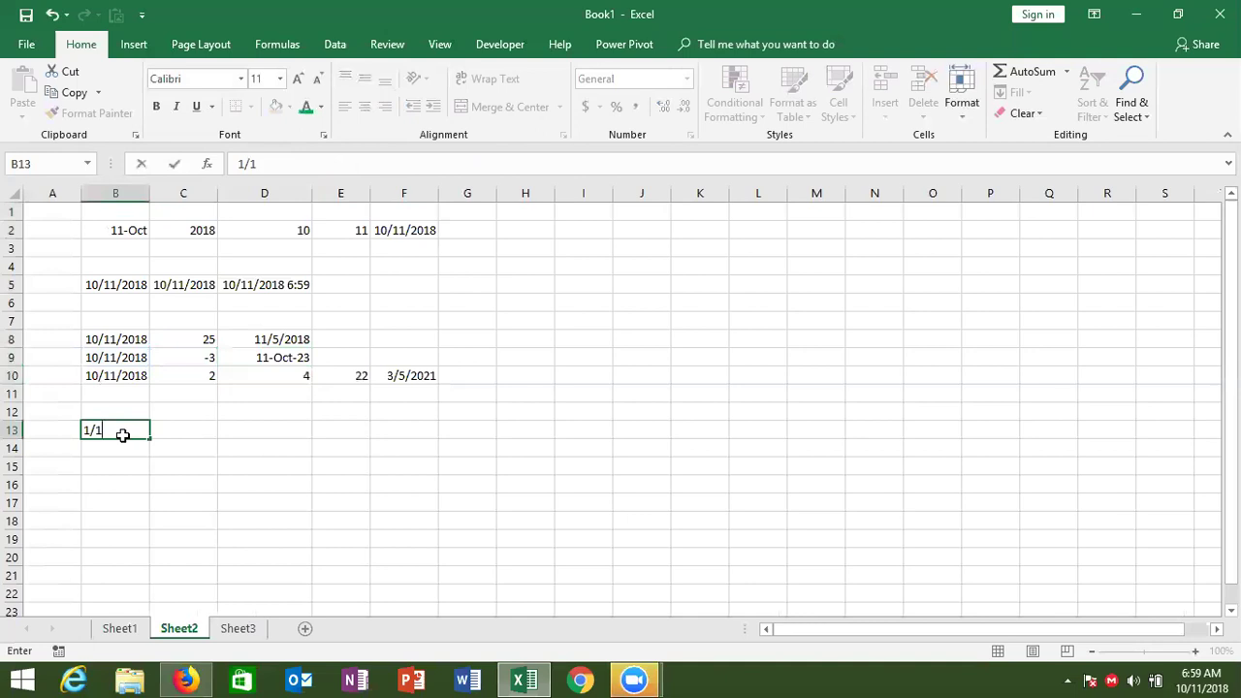
key("Tab")
key("ctrl+semicolon")
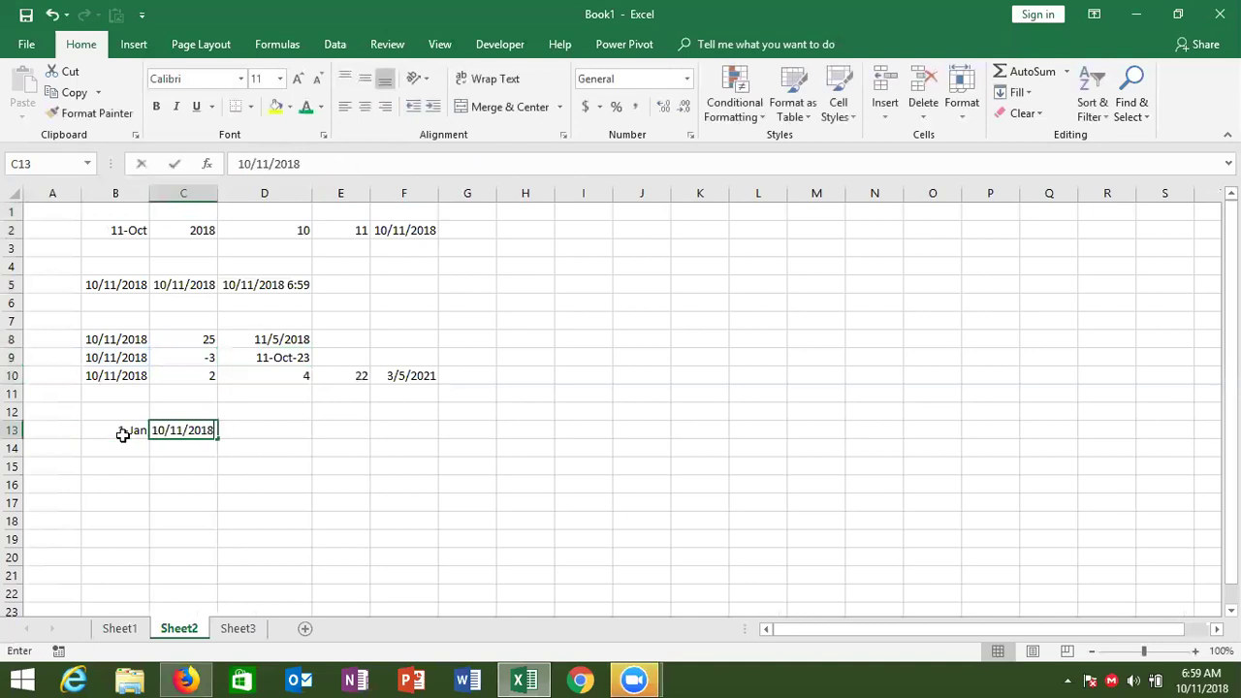
key("Return")
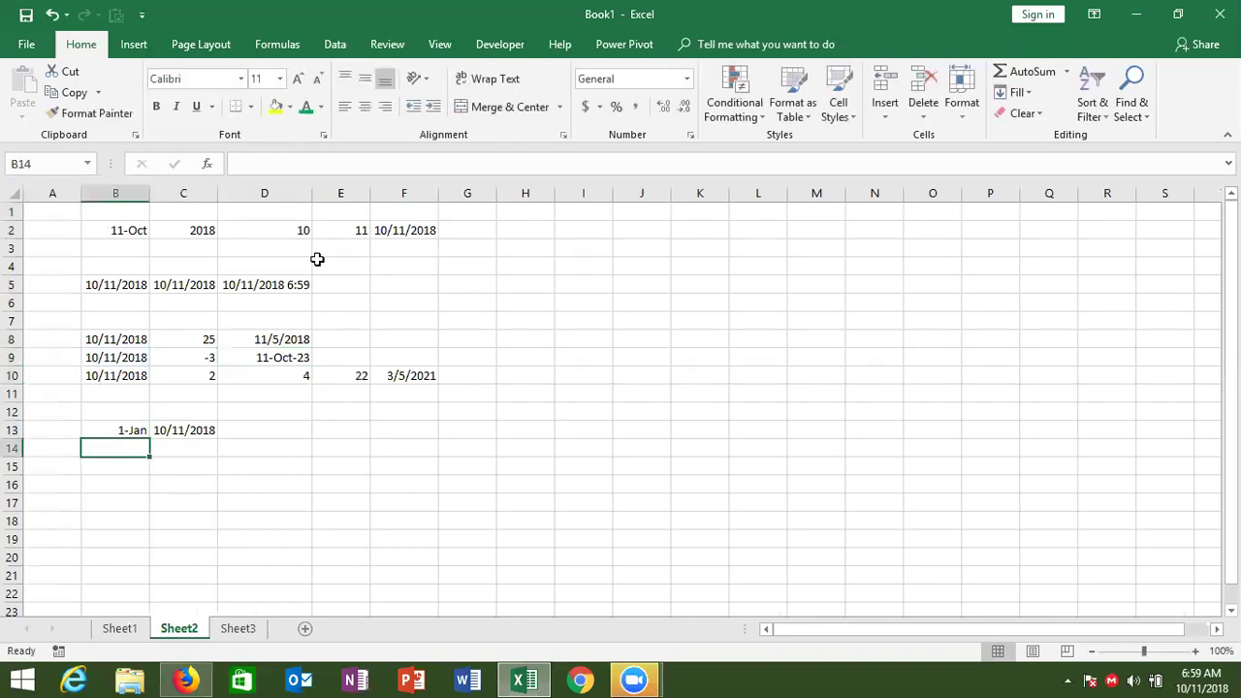
left_click(300, 281)
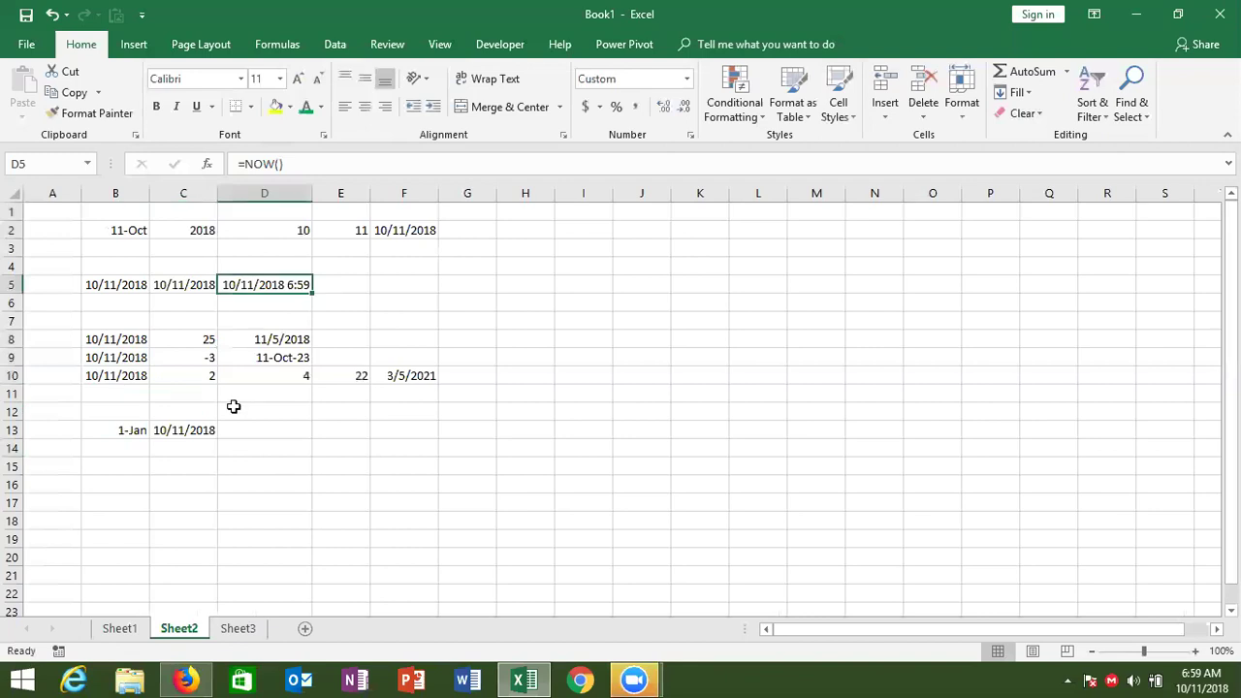
left_click(353, 293)
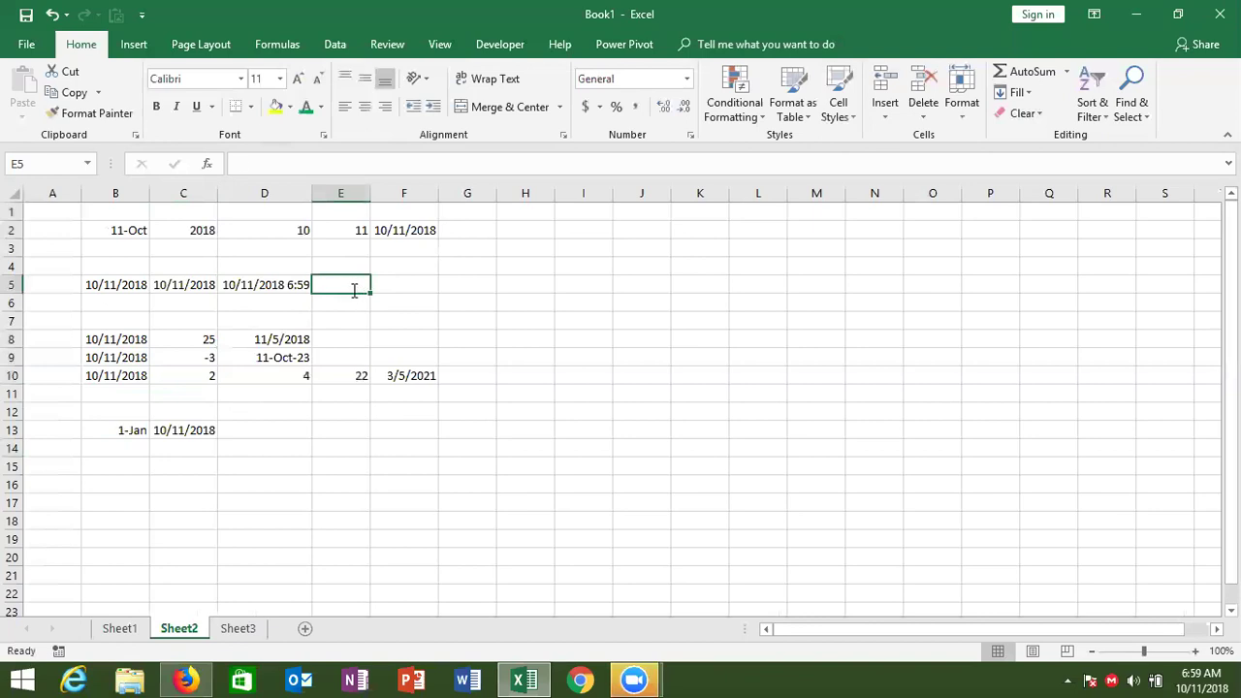
Enter =D5+2 in E5 to get the date two days later
type("=")
left_click(295, 285)
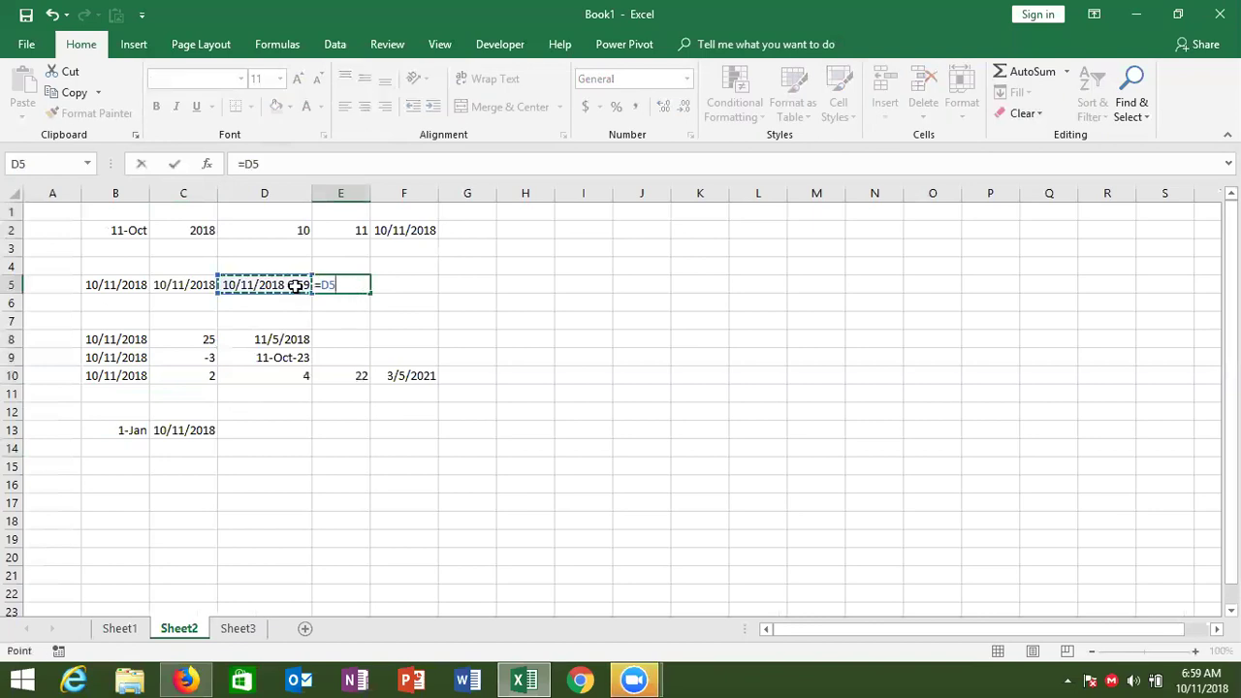
type("+2")
key("Return")
key("Up")
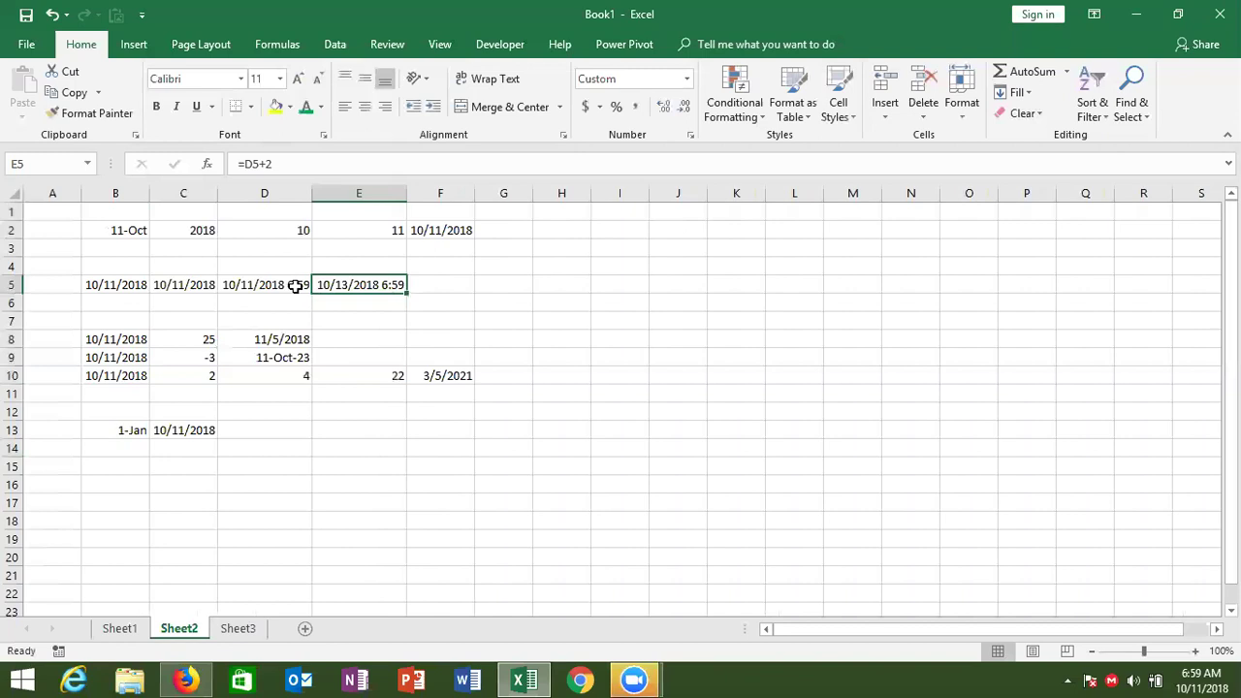
Enter the duration 48:00:00 in F5
left_click(435, 283)
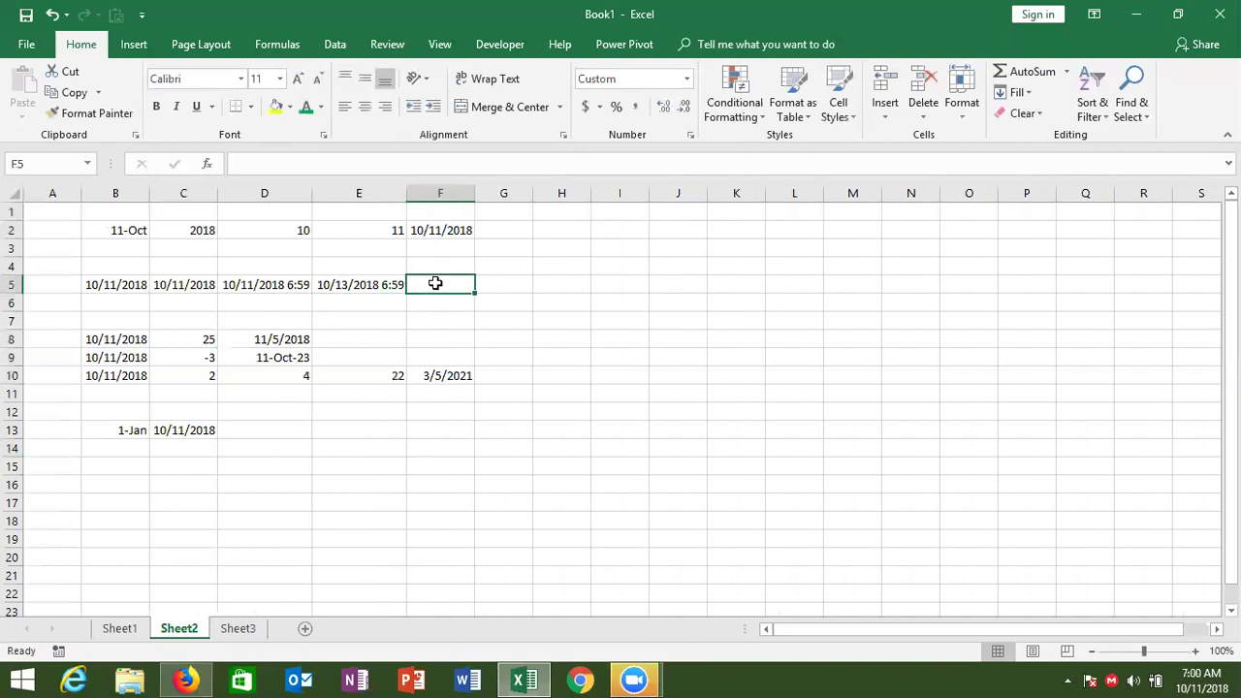
type("0")
key("BackSpace")
type("48:00")
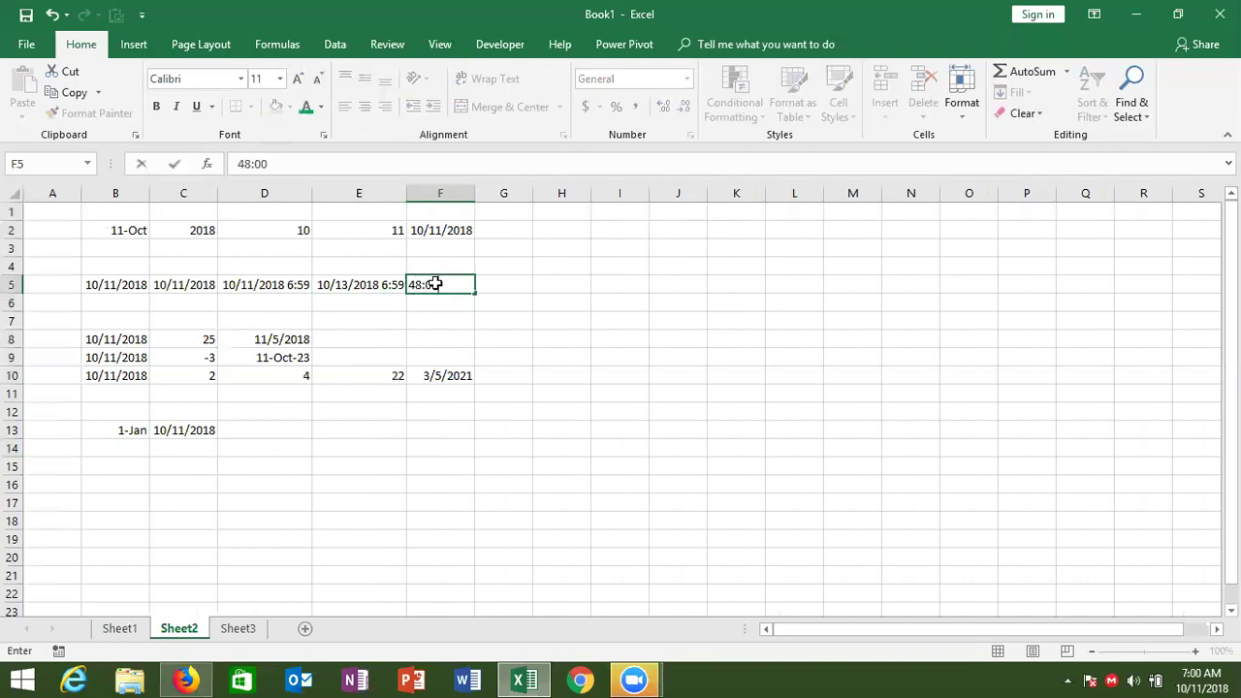
type(":00")
key("Return")
Enter =E5+F5 in G5, giving 10/15/2018 7:00
left_click(487, 286)
type("=")
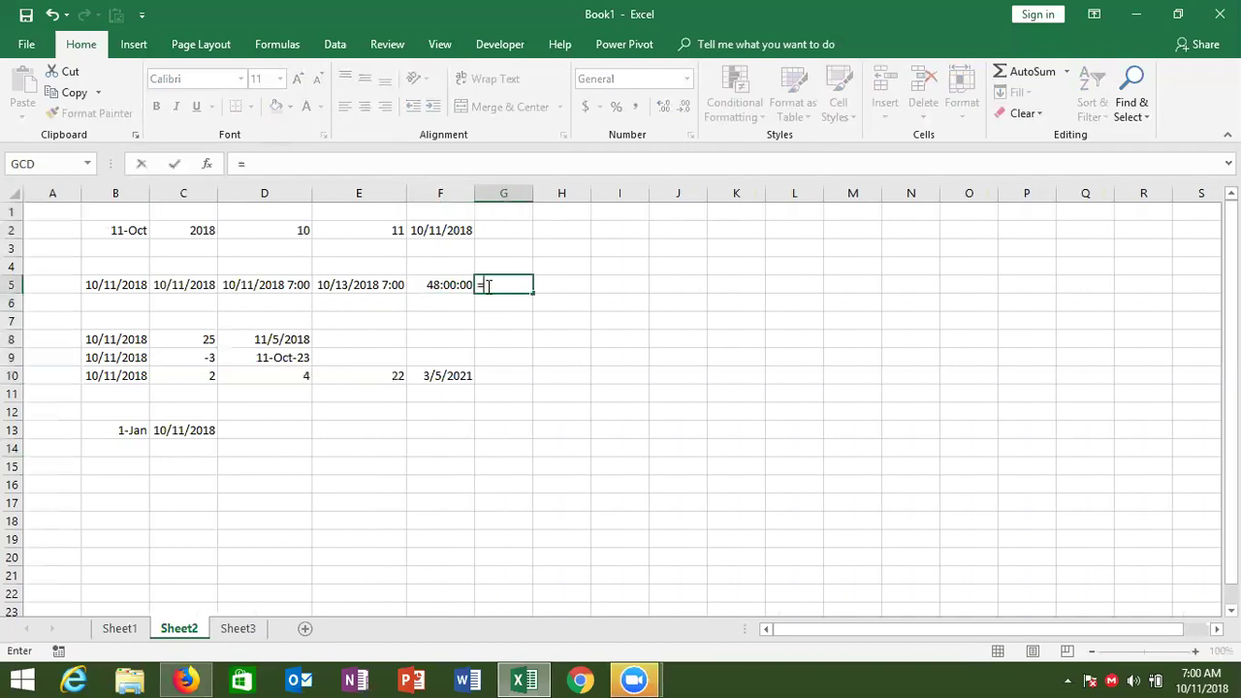
left_click(368, 283)
type("+")
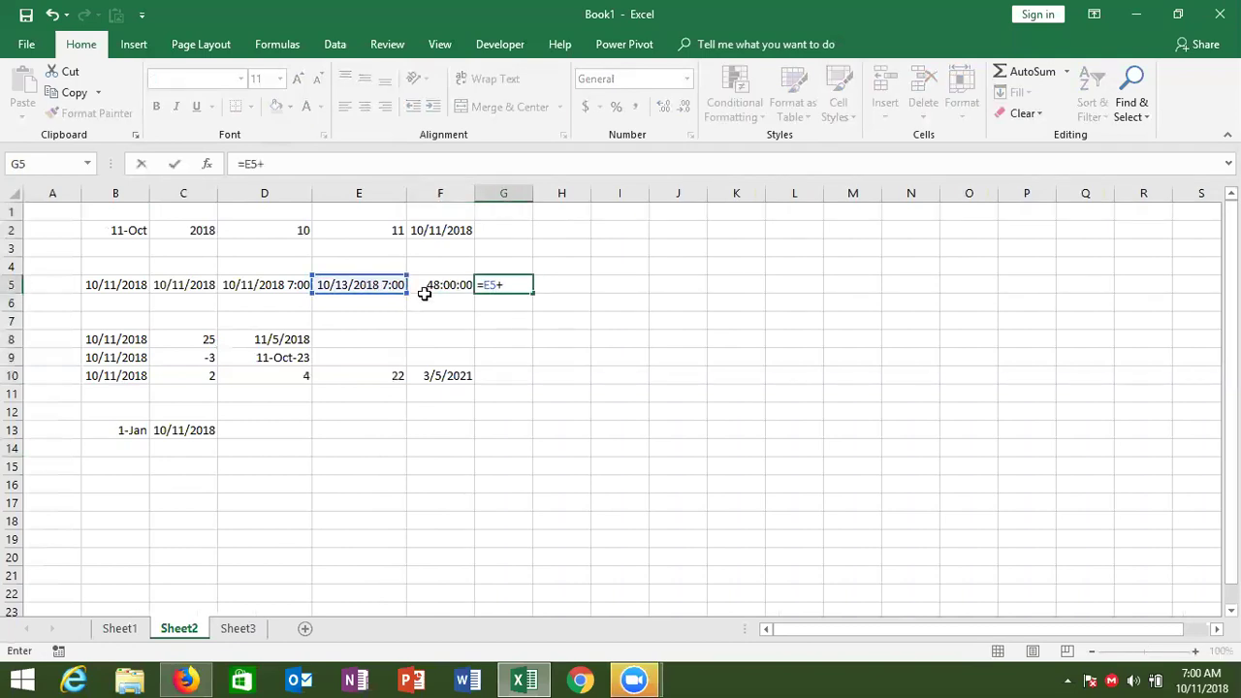
left_click(427, 290)
key("Return")
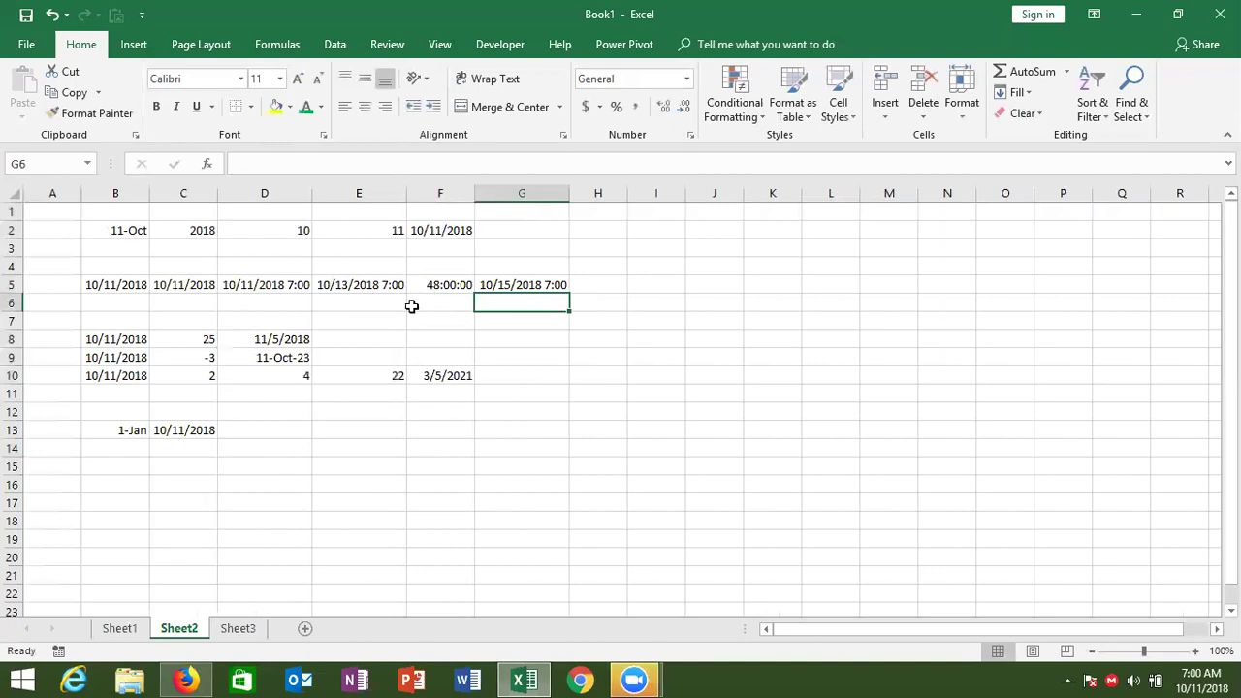
Enter =C13-B13 in D13 to count days since 1-Jan (283)
left_click(258, 480)
left_click(130, 427)
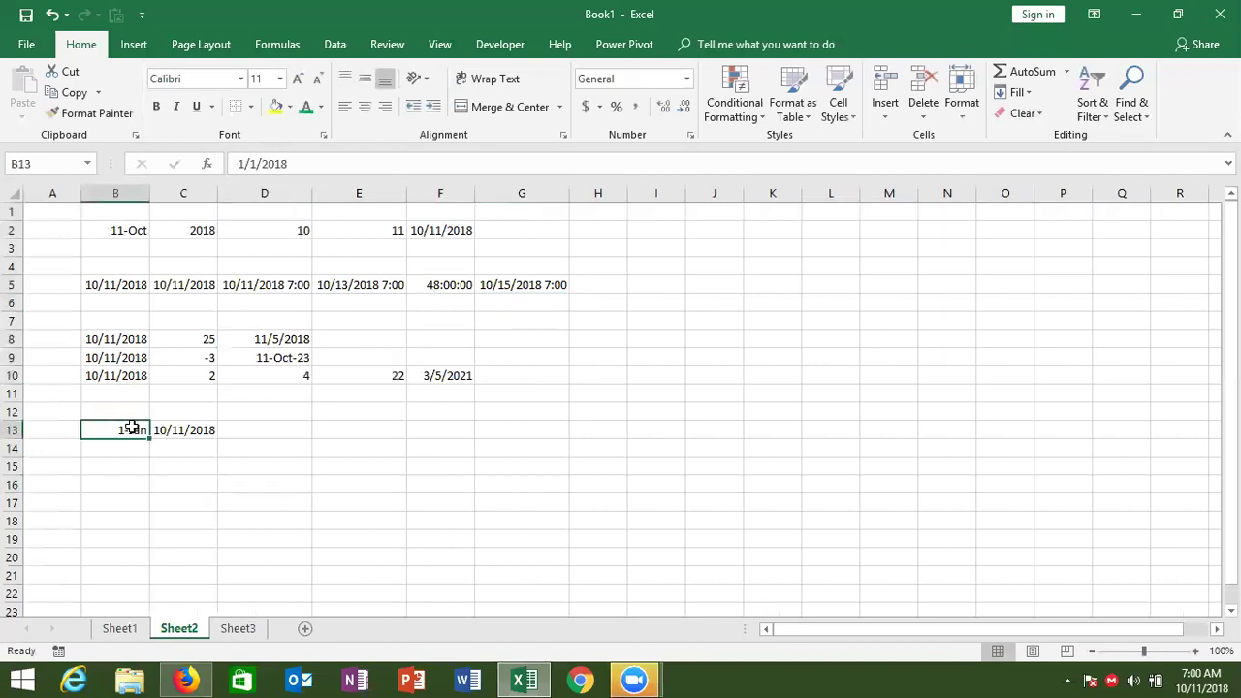
left_click(173, 430)
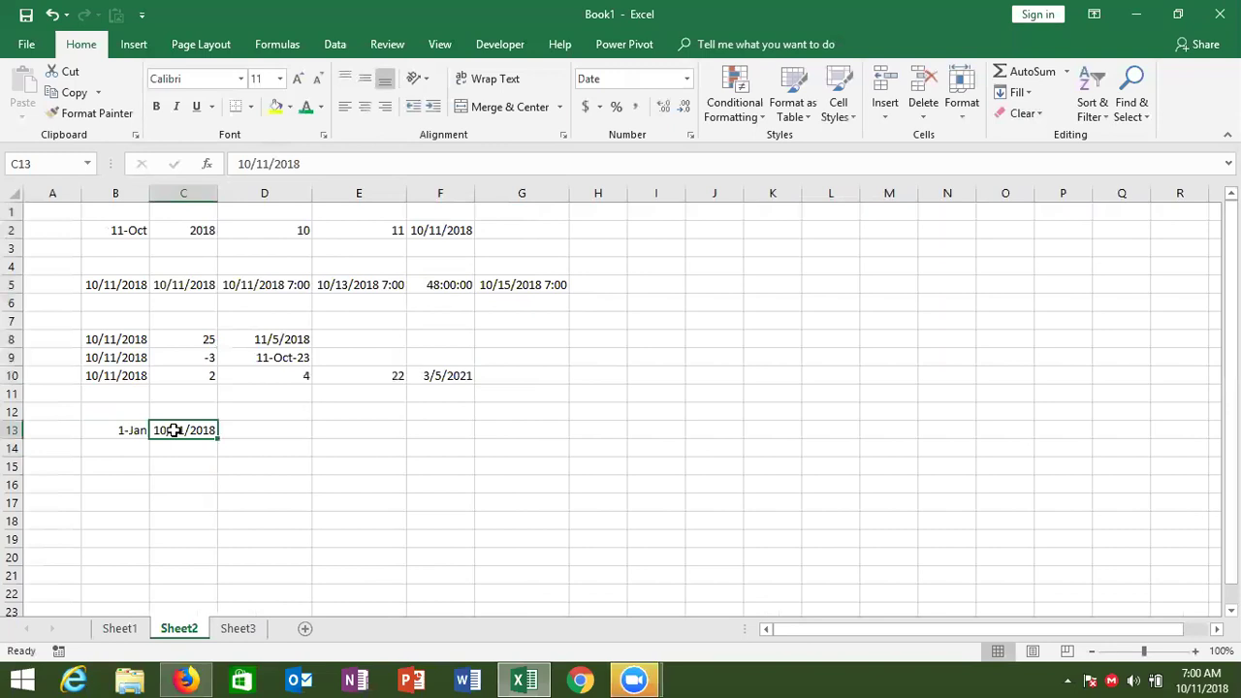
left_click(232, 432)
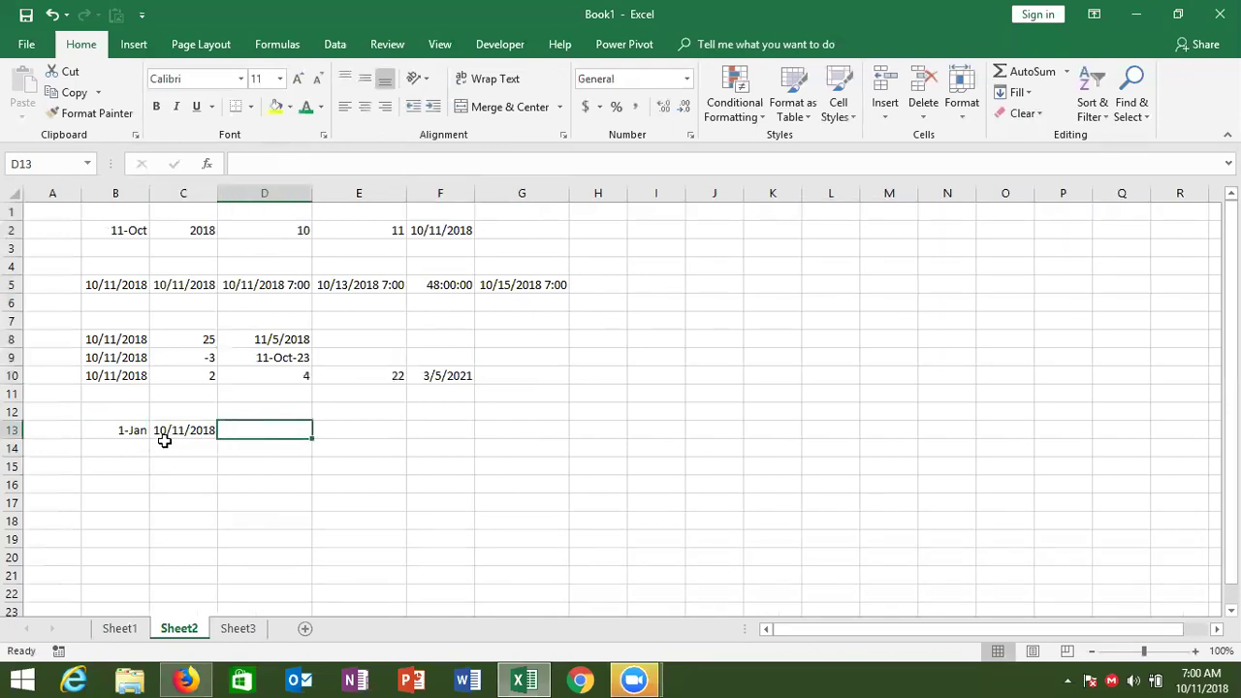
type("=")
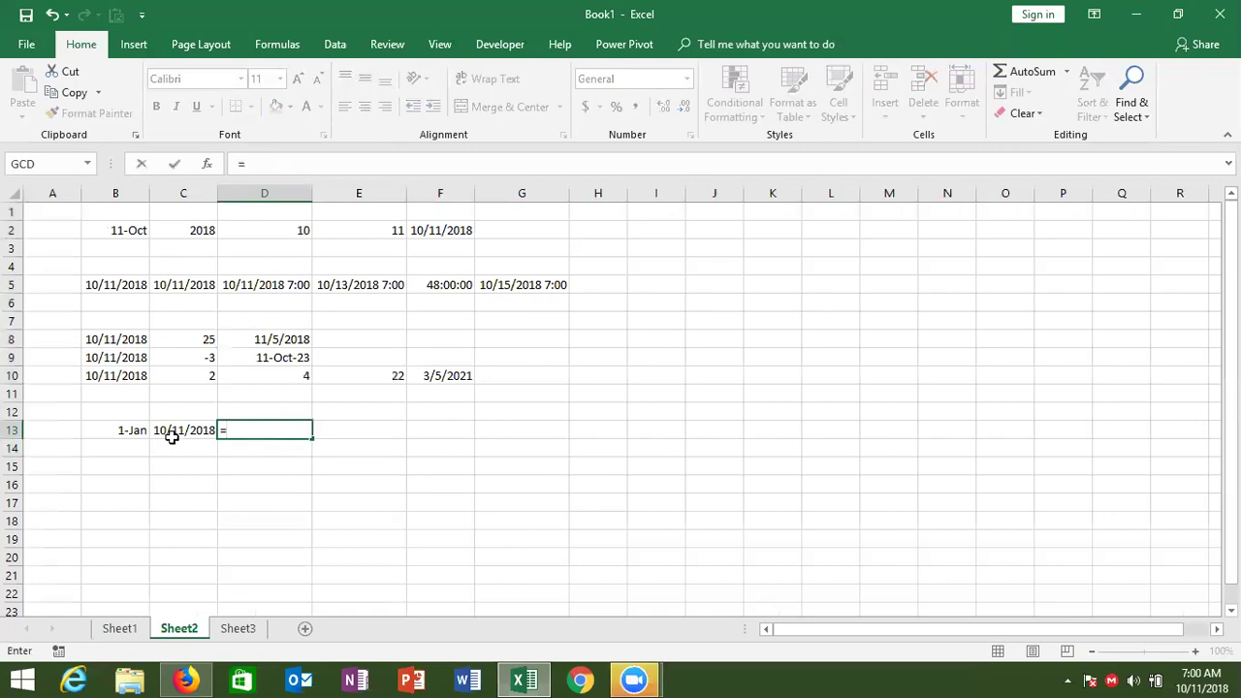
left_click(177, 438)
type("-")
left_click(137, 432)
key("ctrl+Return")
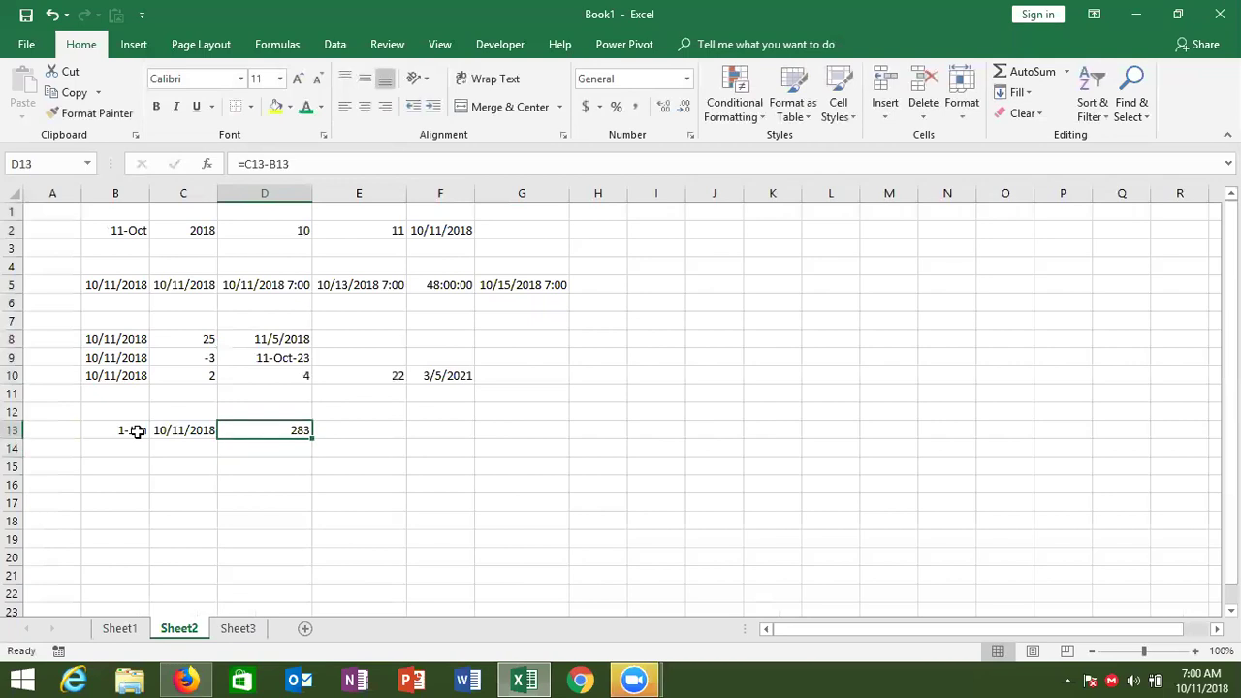
Enter =DAYS(C13,B13) in E13, also showing 283
key("Right")
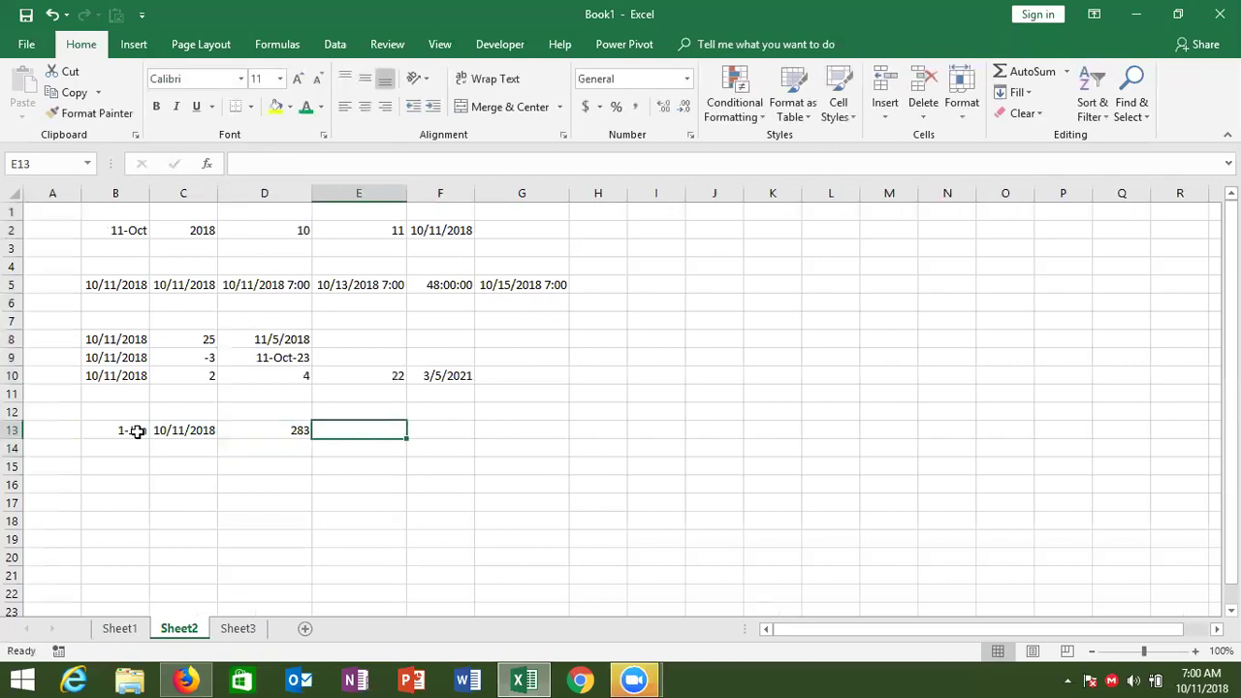
type("=day")
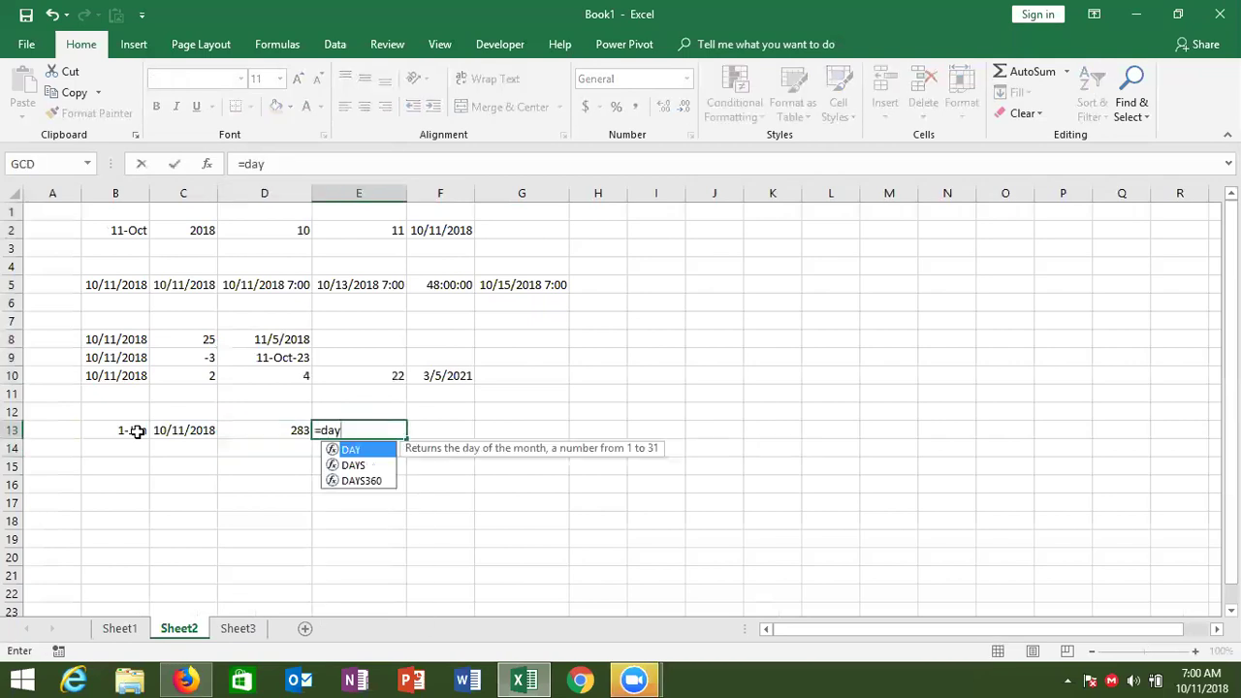
key("Down")
key("Tab")
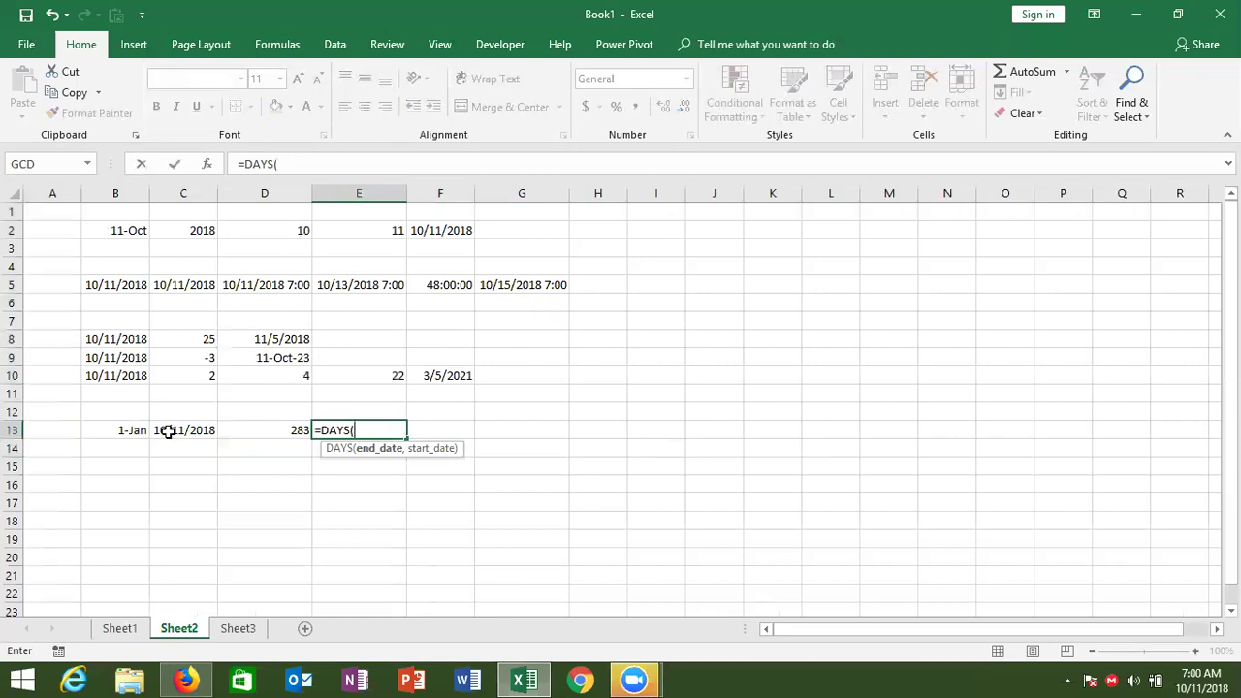
left_click(189, 432)
type(",")
left_click(125, 429)
key("Return")
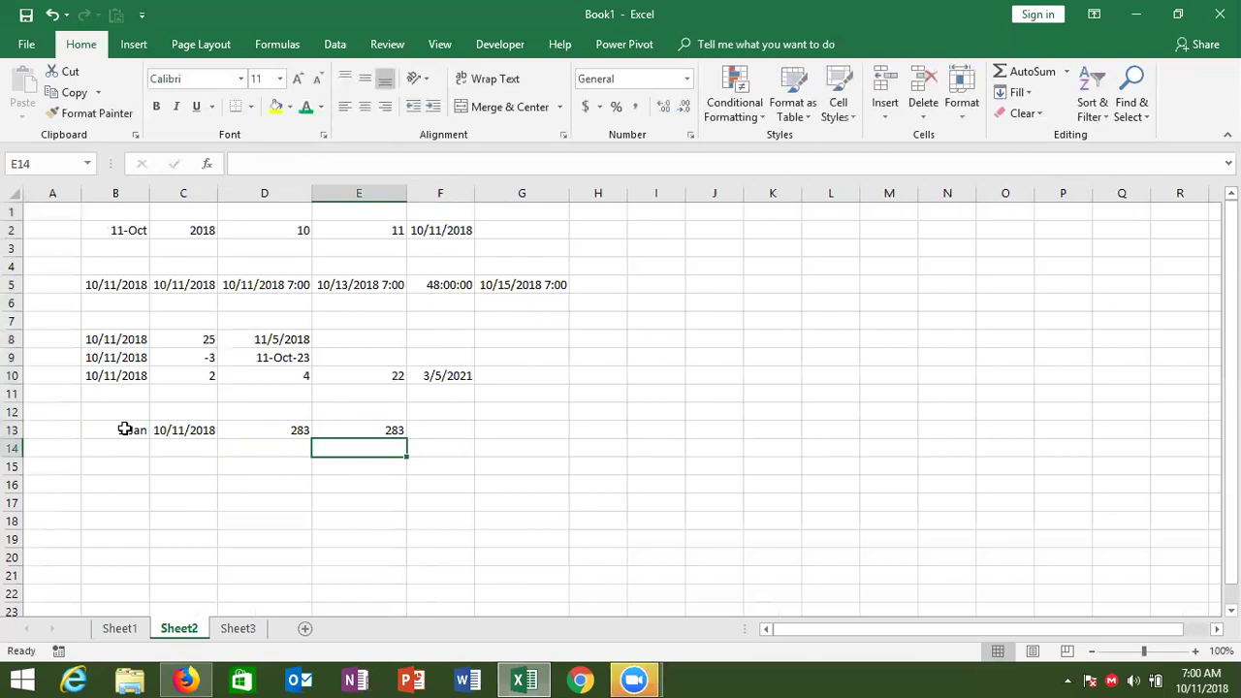
key("Up")
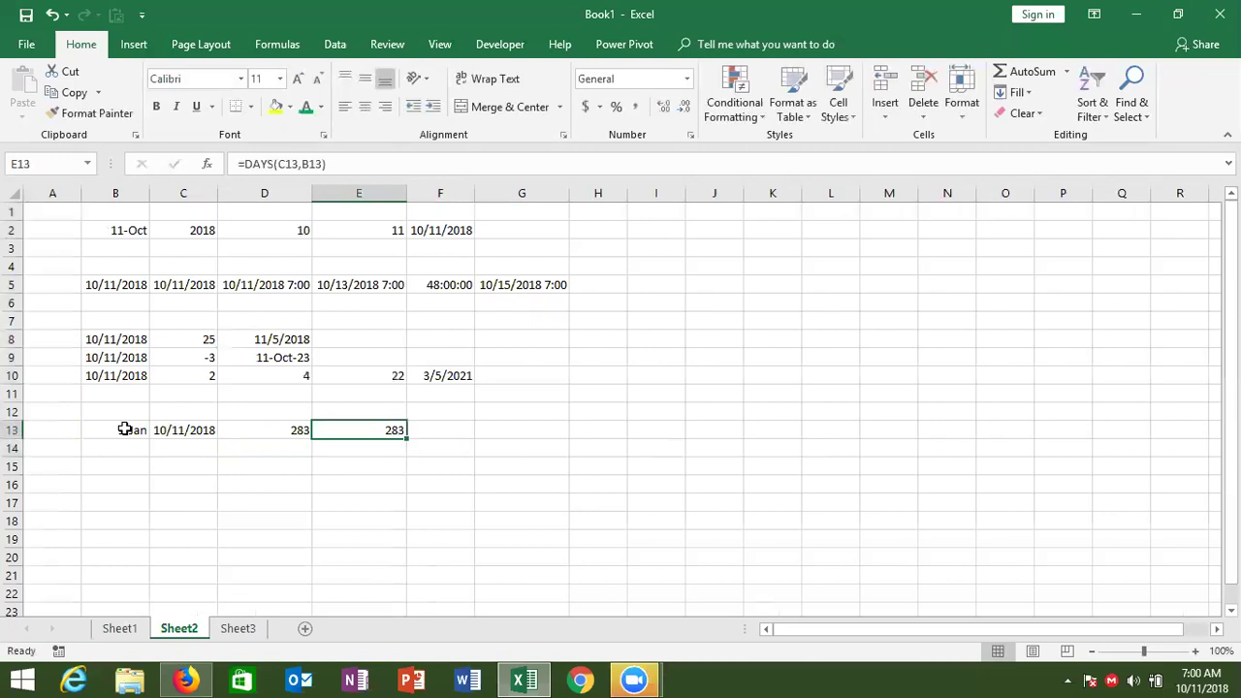
Fill the 1-Jan and today dates from B13:C13 down into row 14
key("Left")
key("Left")
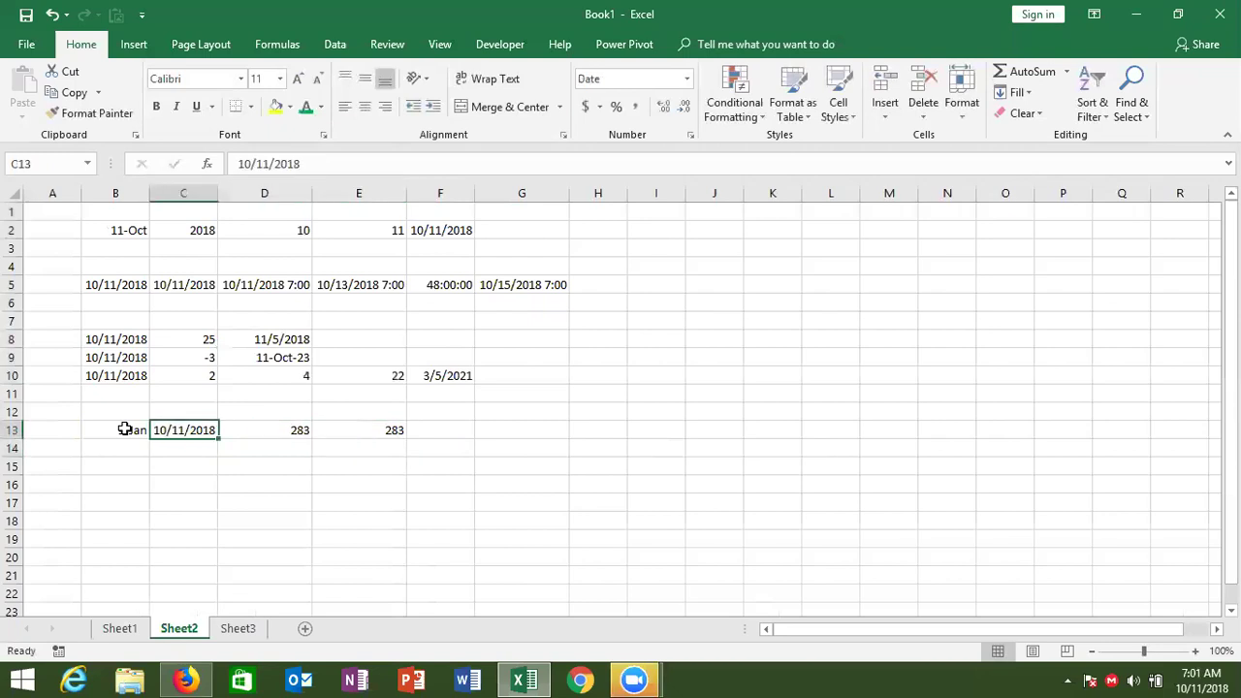
key("Left")
key("shift+Right")
key("shift+Down")
key("ctrl+d")
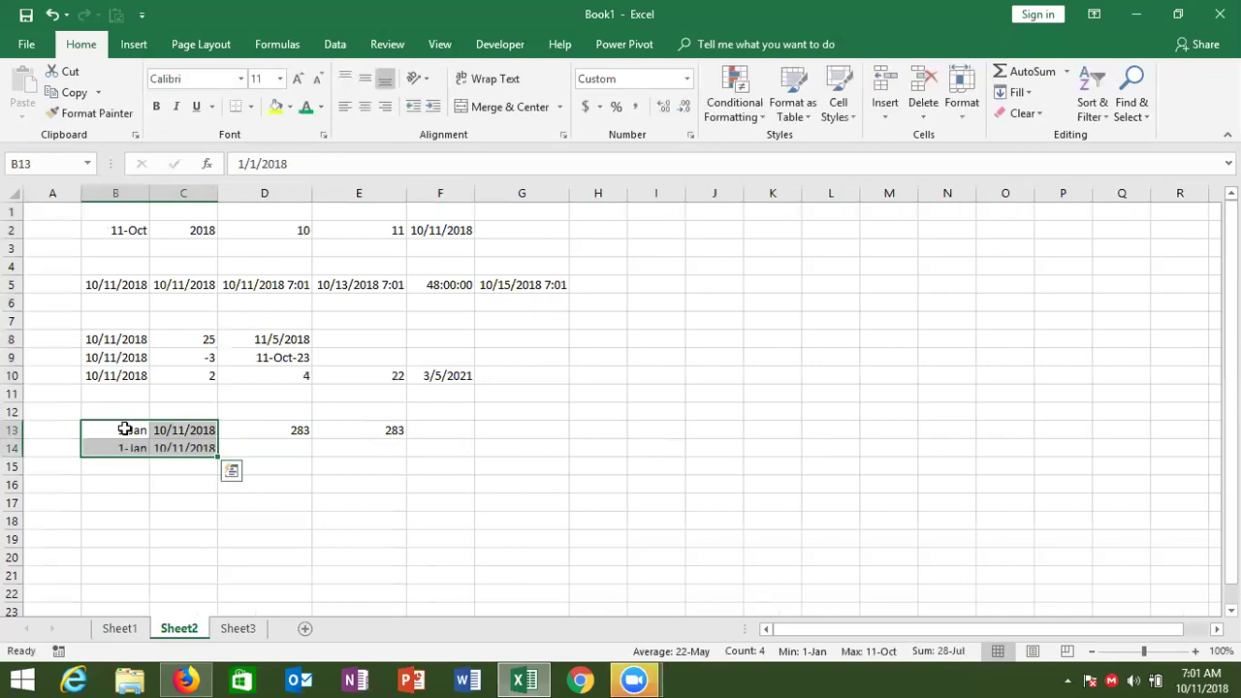
Enter =NETWORKDAYS(B14,C14,I1:I19) in D14, showing 204 workdays
key("Down")
key("Right")
key("Right")
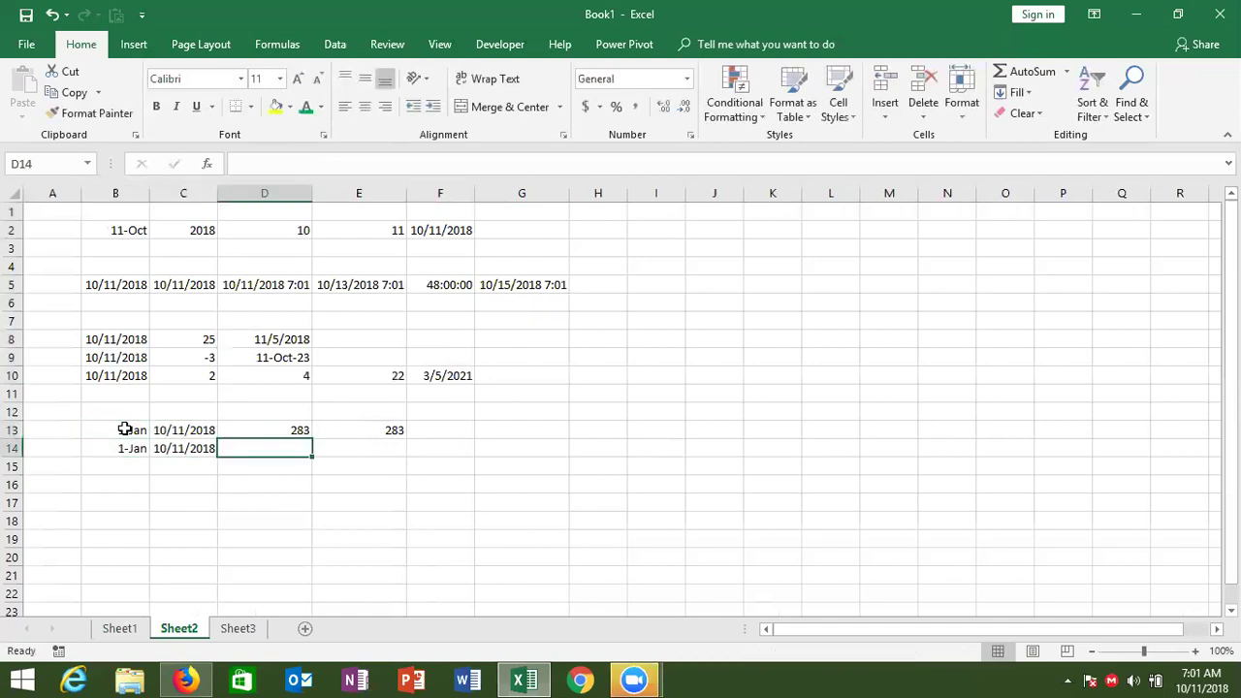
type("=nw")
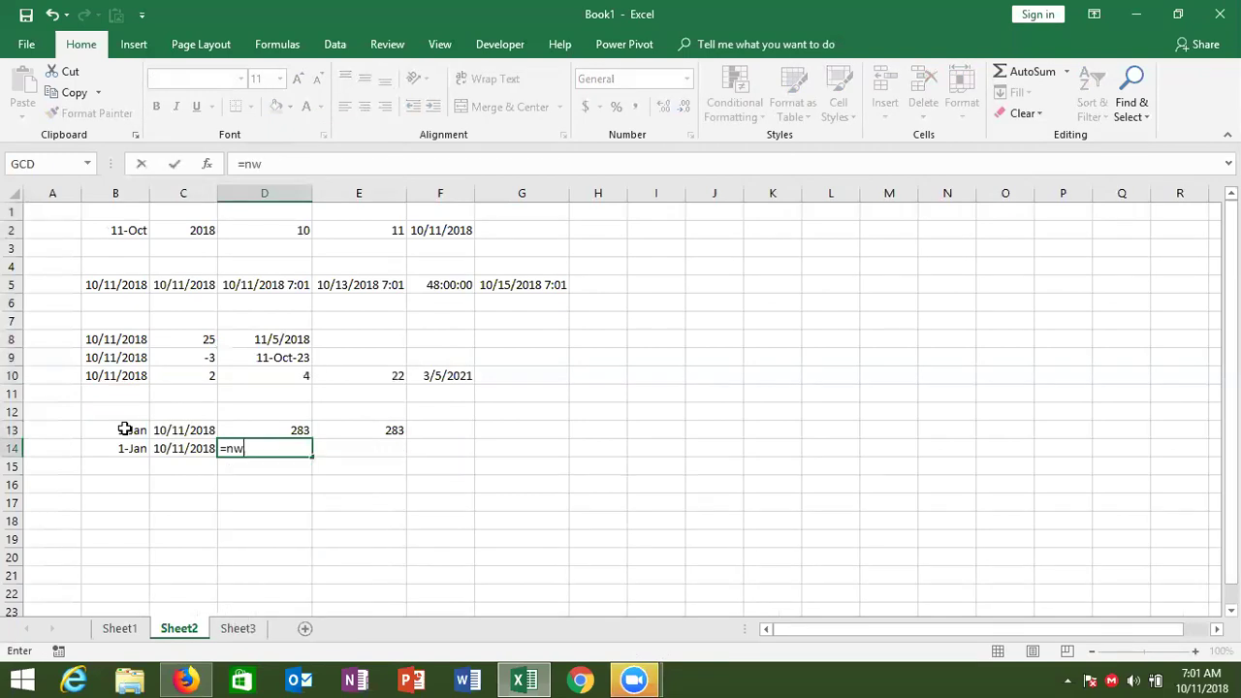
key("BackSpace")
type("et")
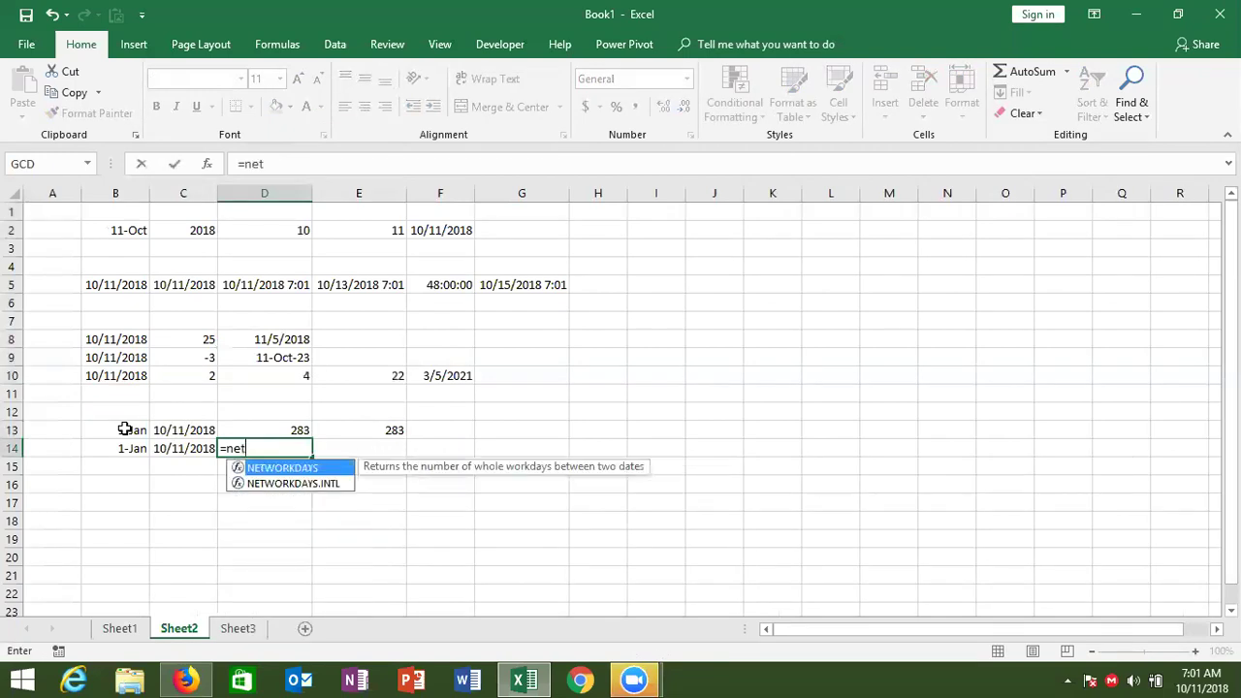
key("Tab")
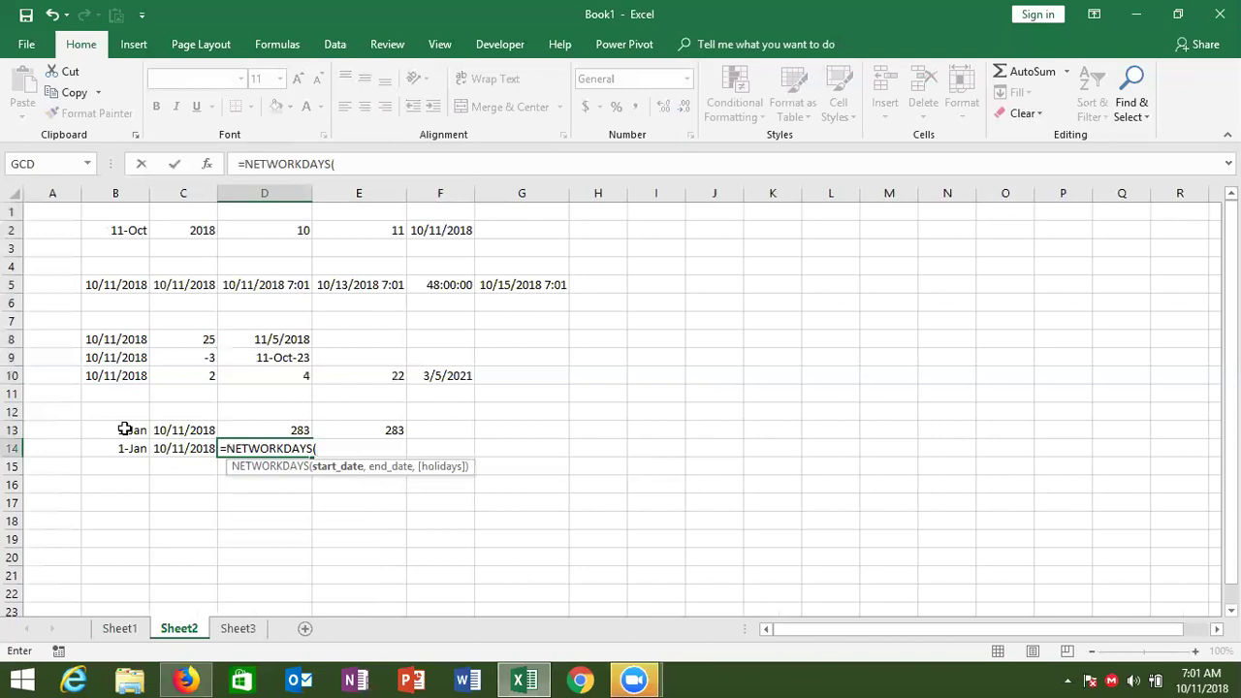
left_click(115, 450)
type(",")
left_click(168, 452)
type(",")
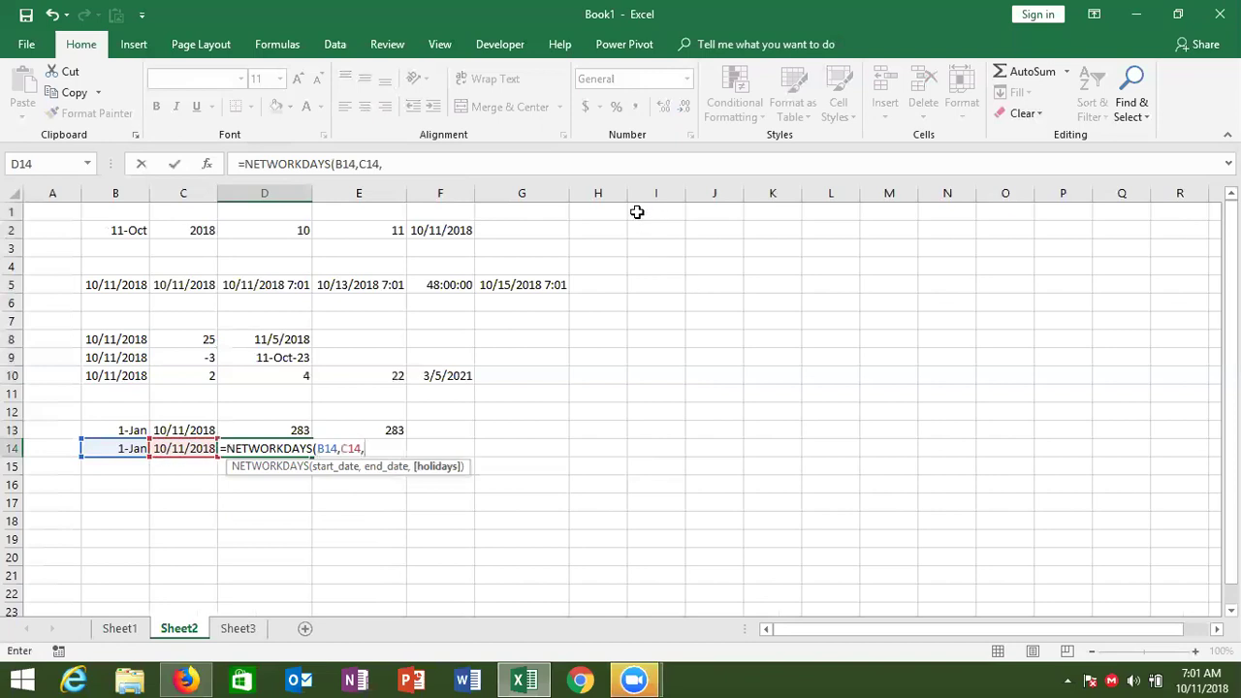
left_click_drag(637, 212, 663, 549)
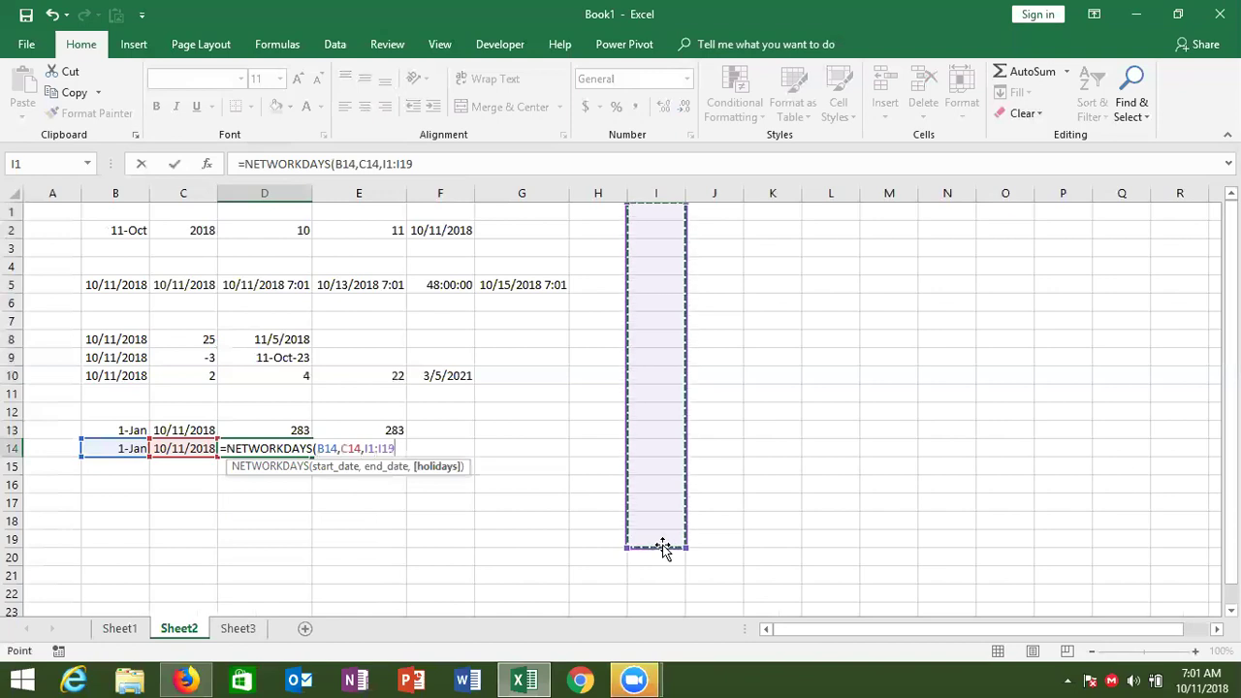
type(")")
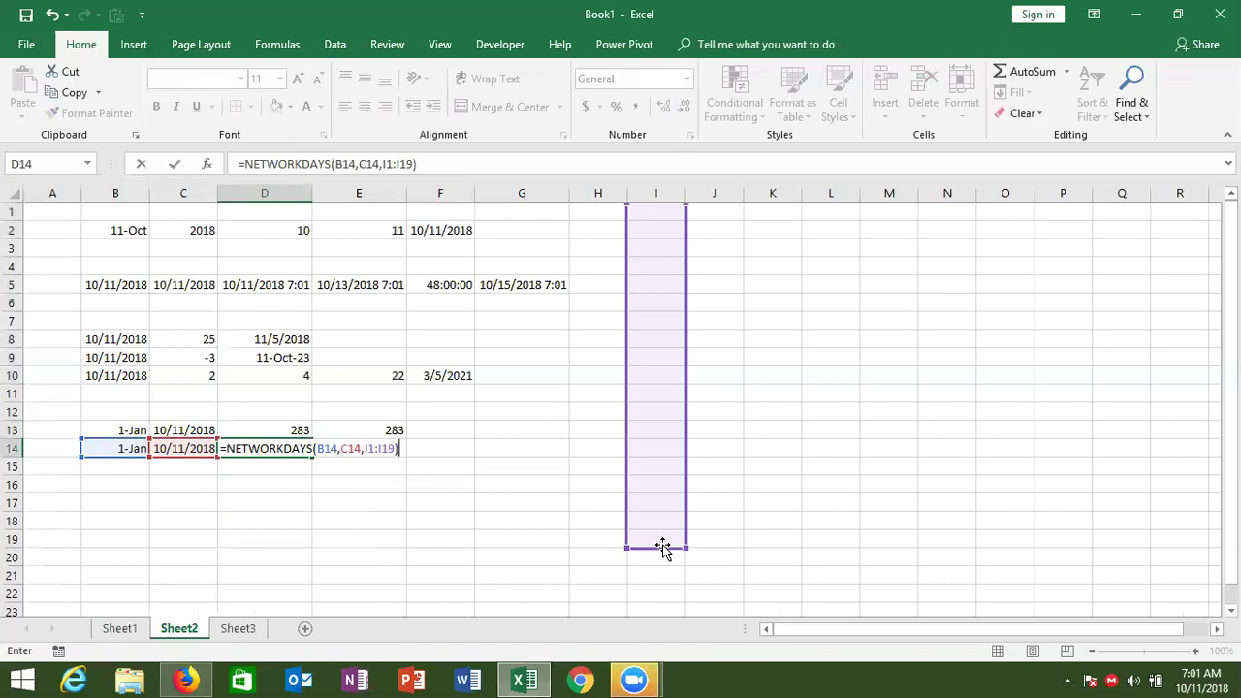
key("Return")
key("Up")
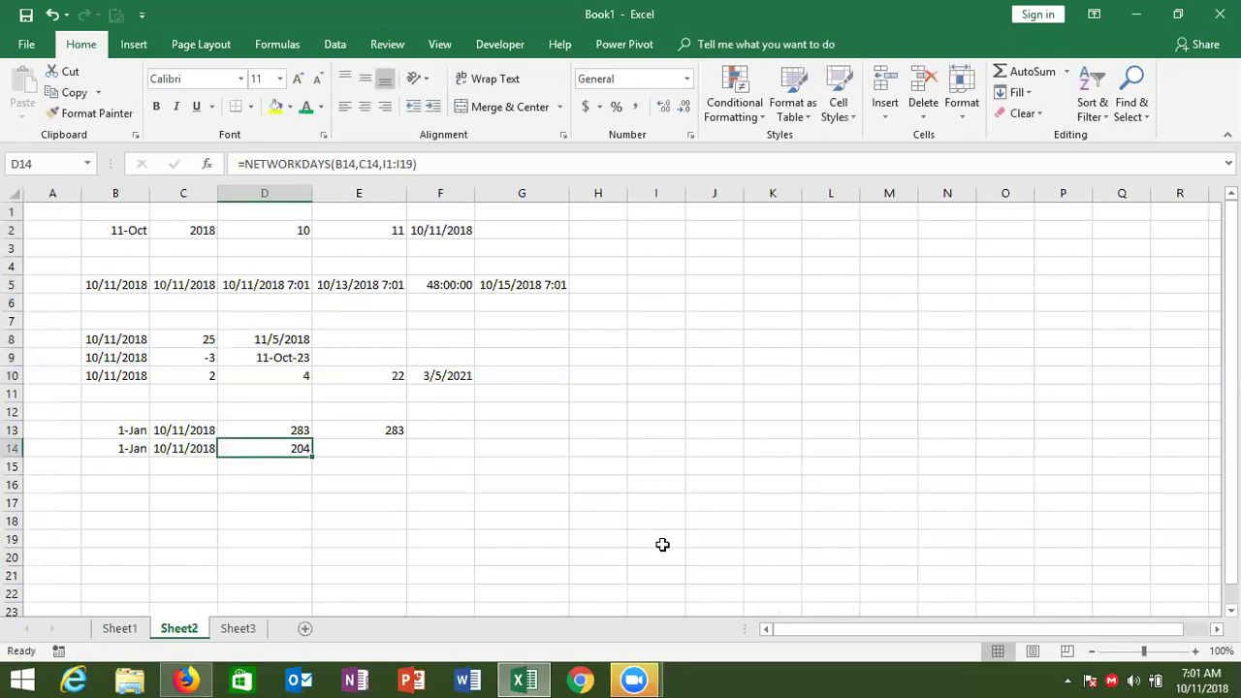
Fill the row 14 dates down into B15:C15
key("Left")
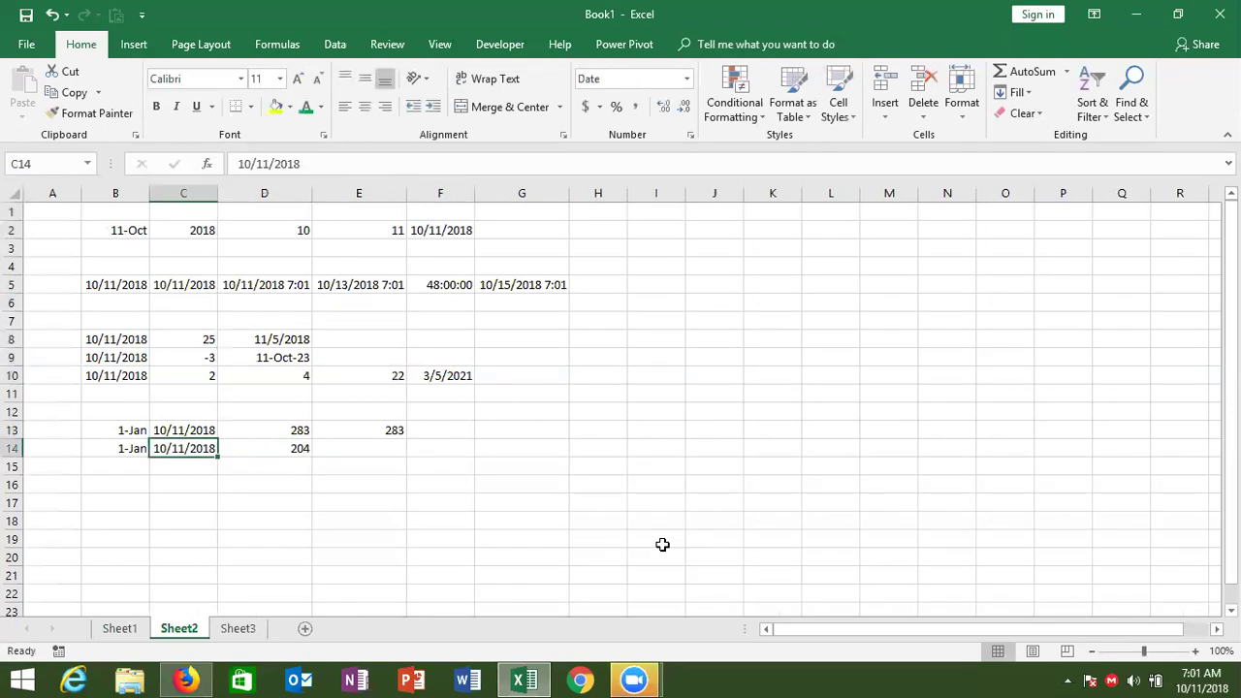
key("Left")
key("shift+Right")
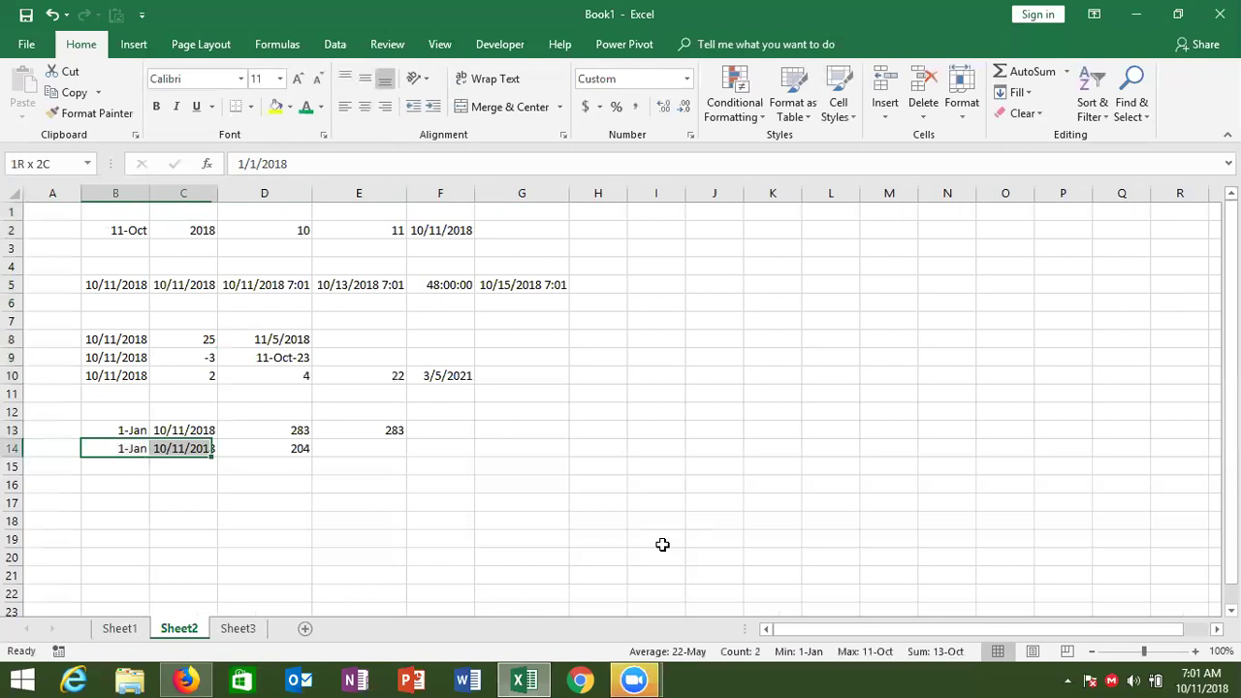
key("shift+Down")
key("ctrl+d")
key("Right")
key("Right")
key("Down")
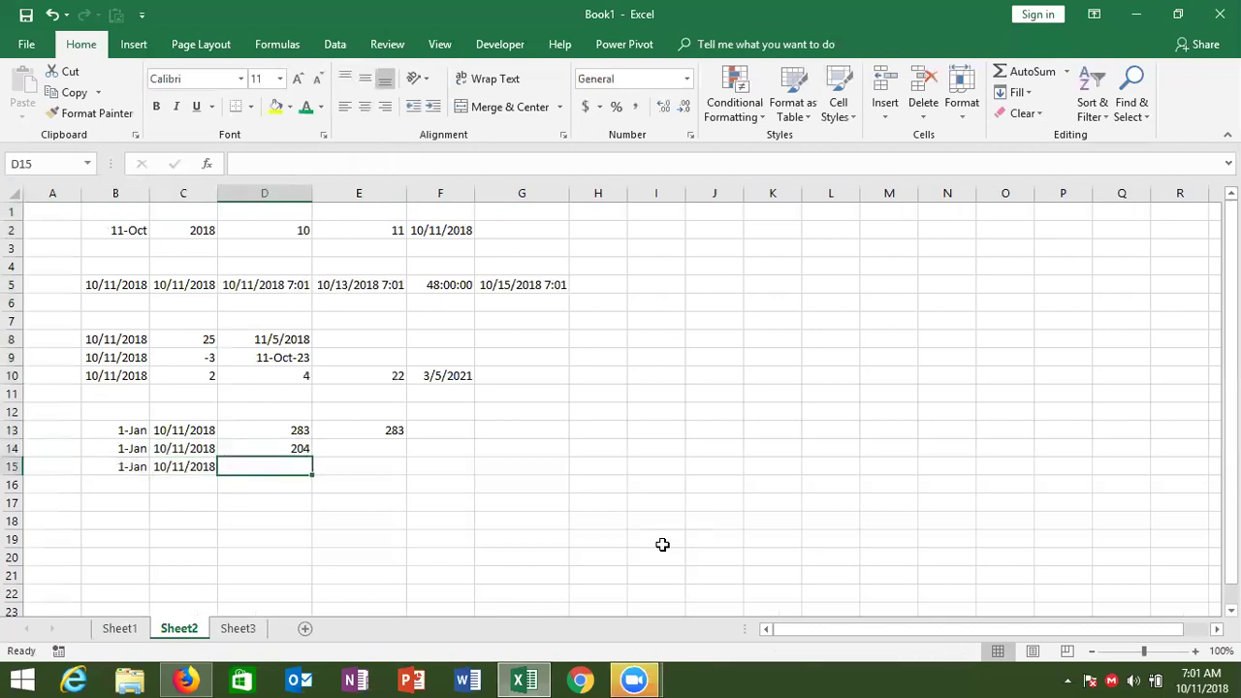
Start a NETWORKDAYS.INTL formula in D15 from B15 to C15
type("=")
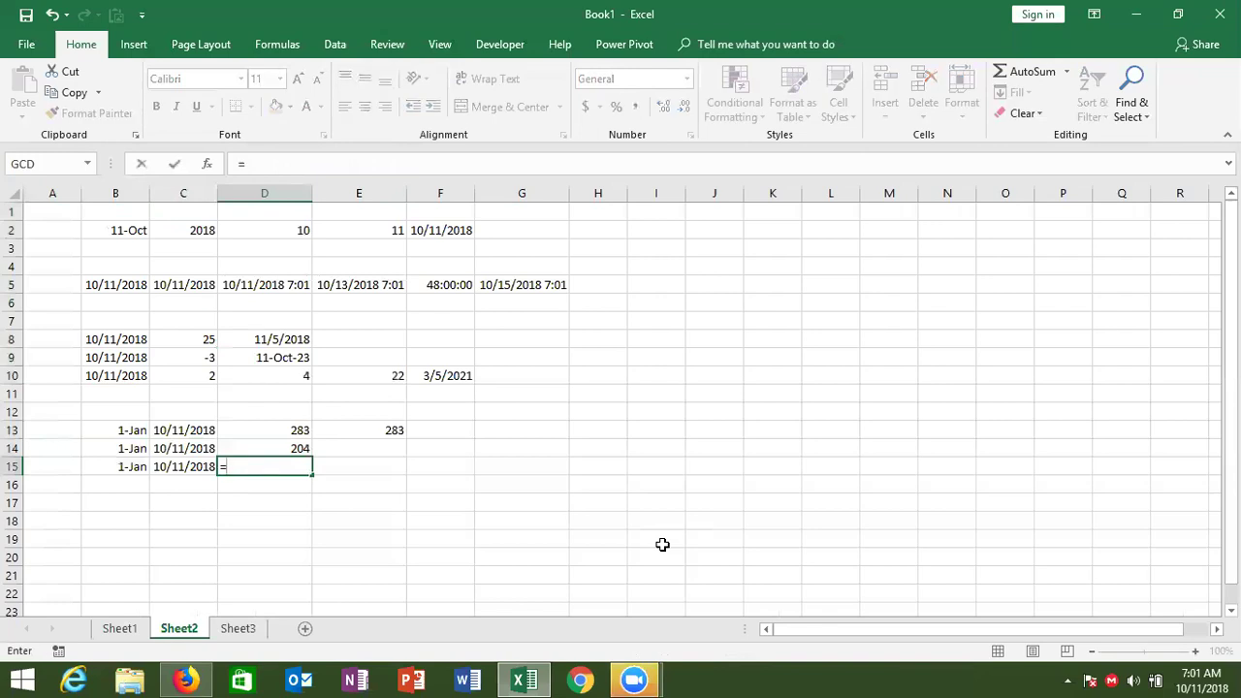
type("d")
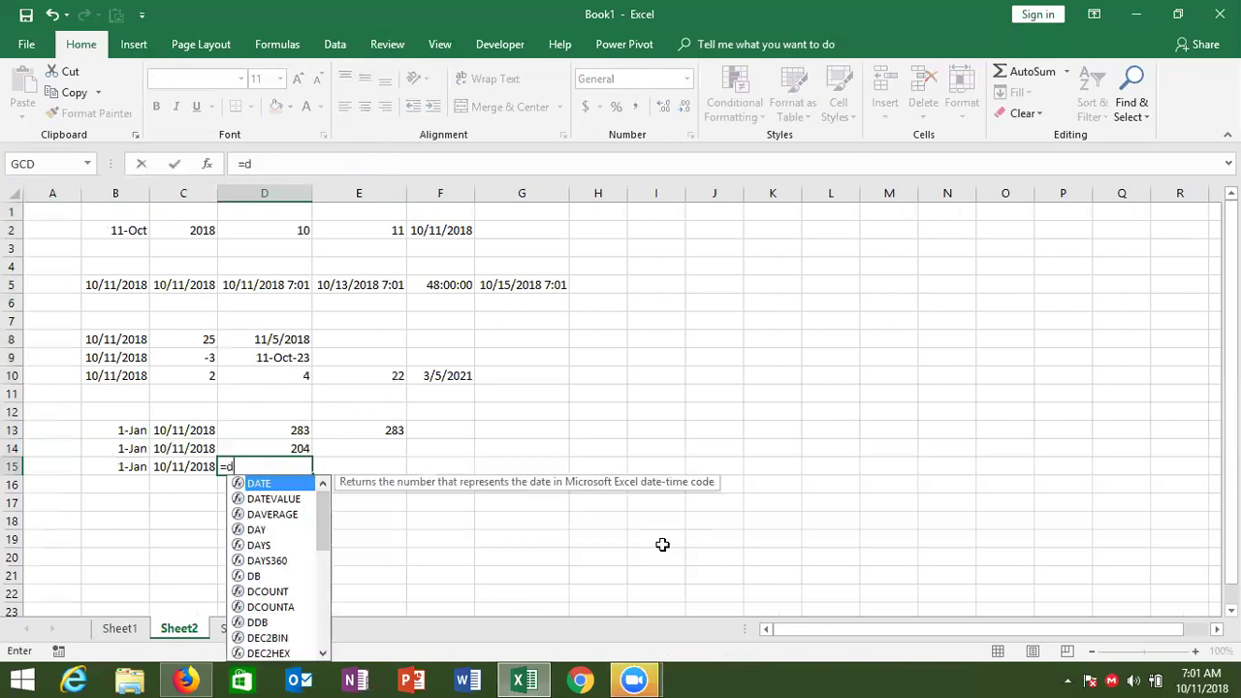
type("a")
key("BackSpace")
key("BackSpace")
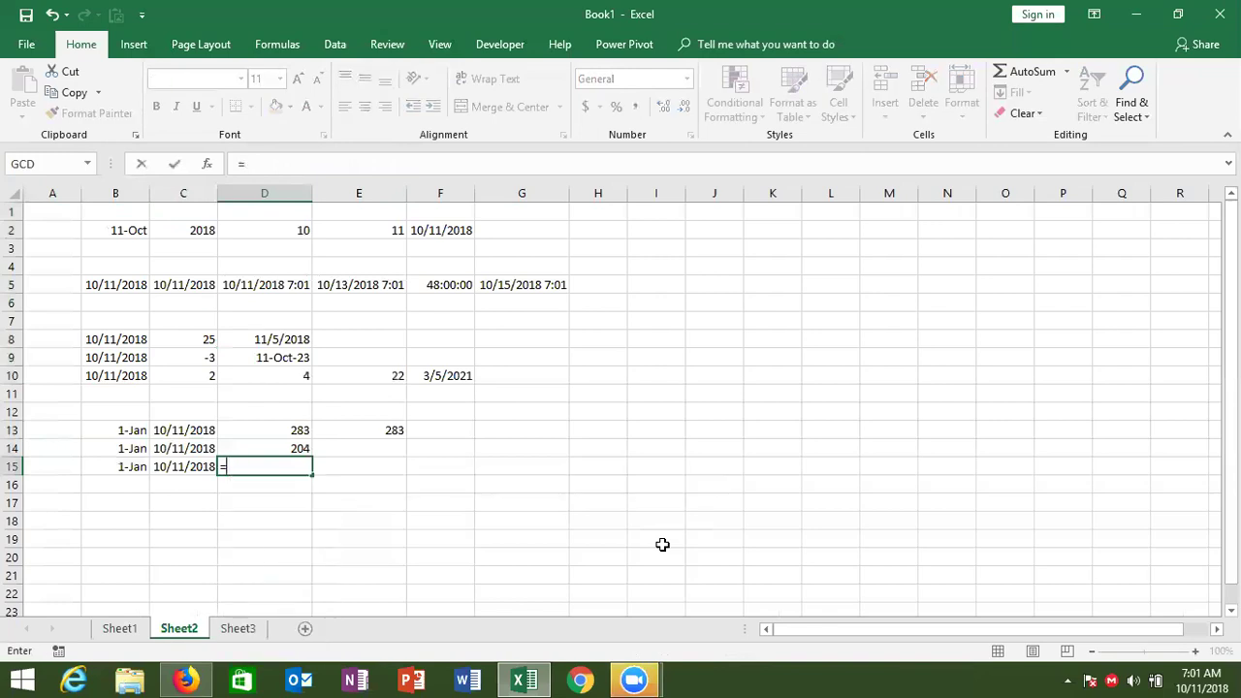
type("ne")
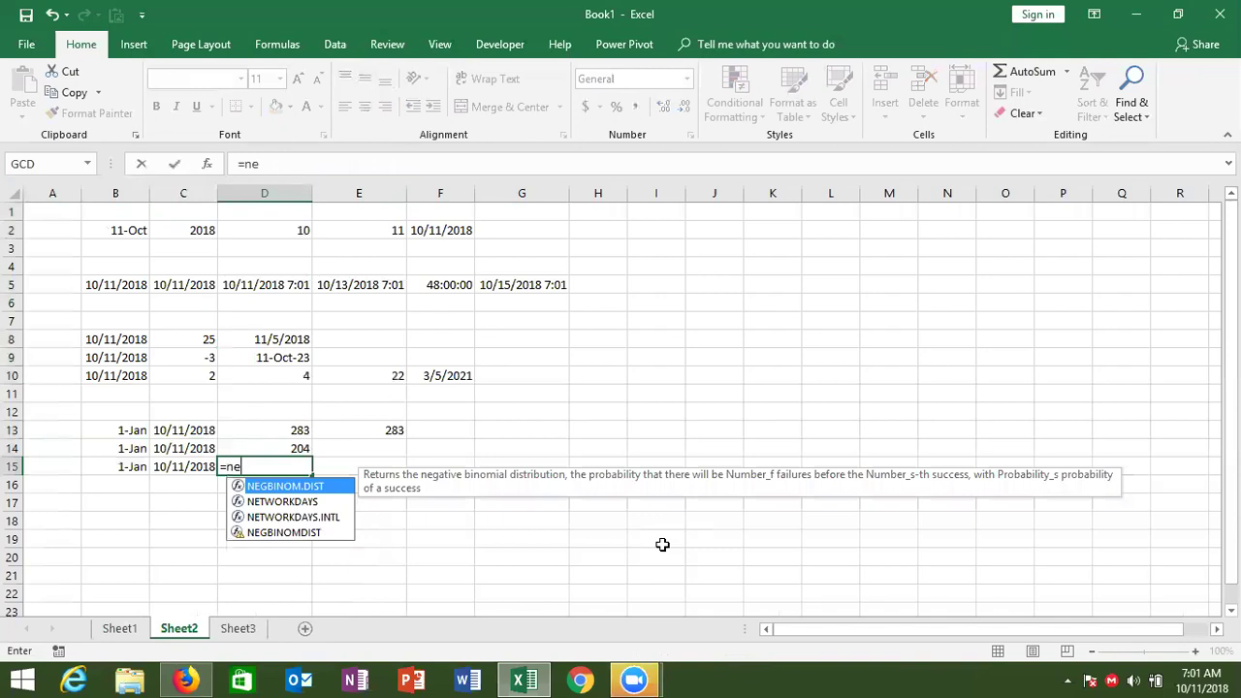
key("Down")
key("Down")
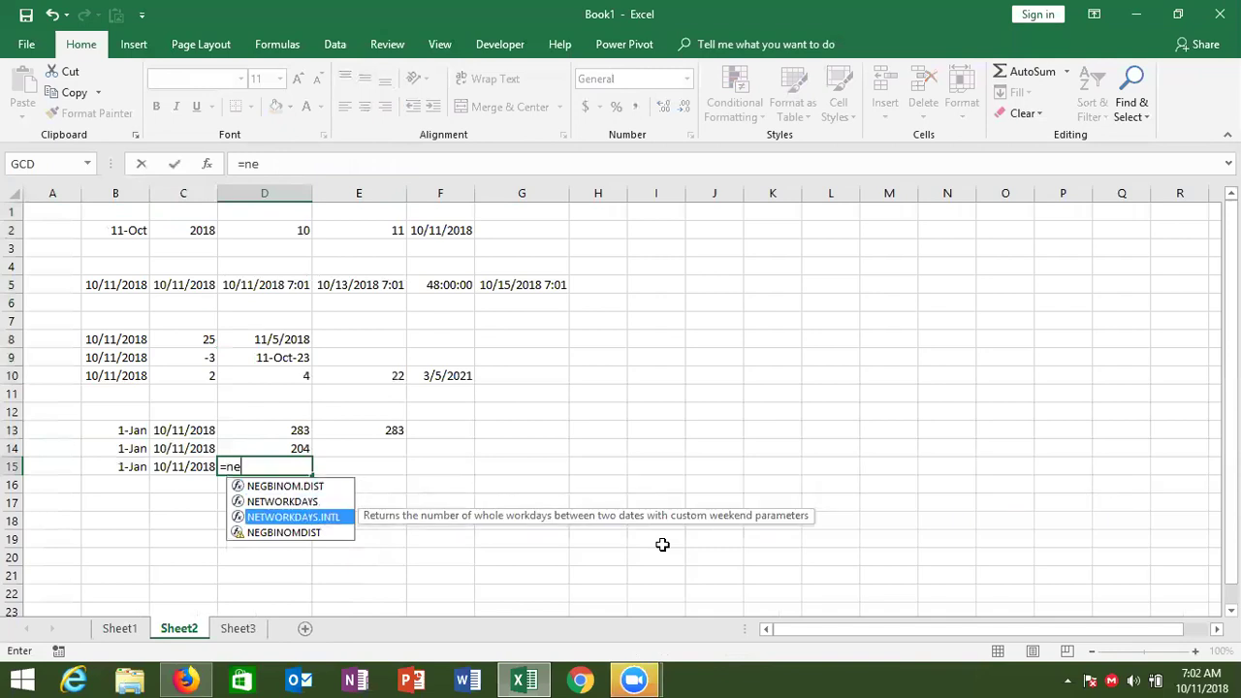
key("Tab")
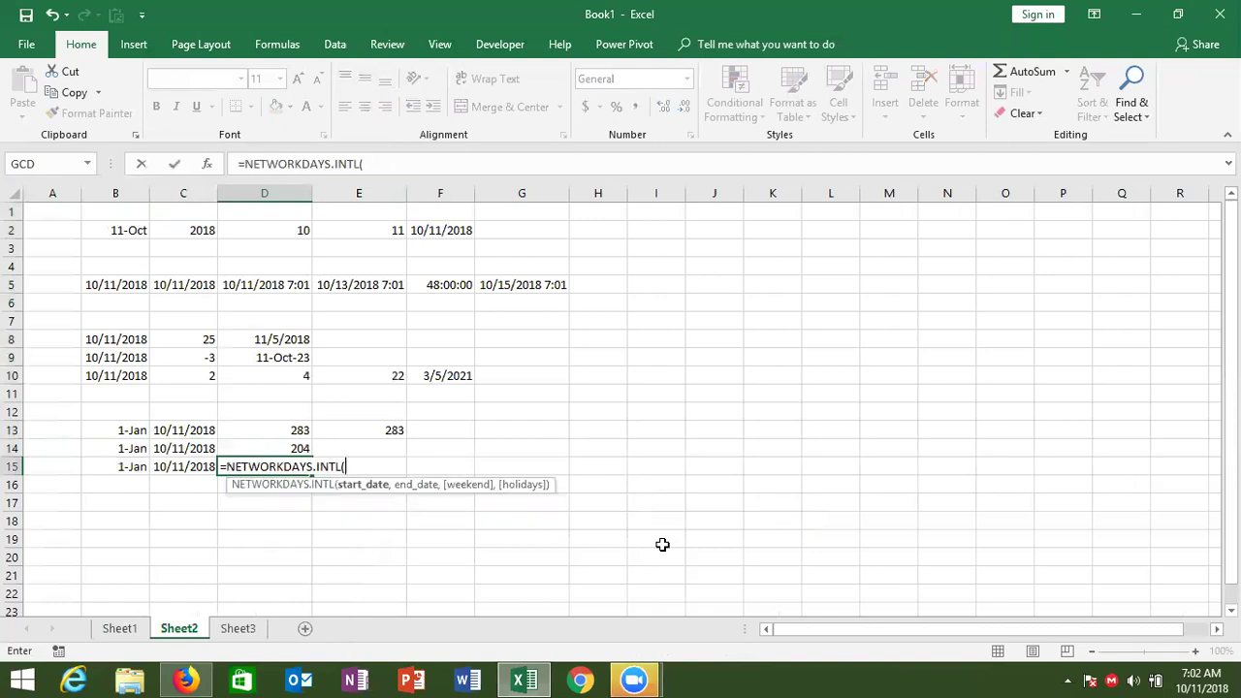
left_click(115, 469)
type(",")
left_click(167, 466)
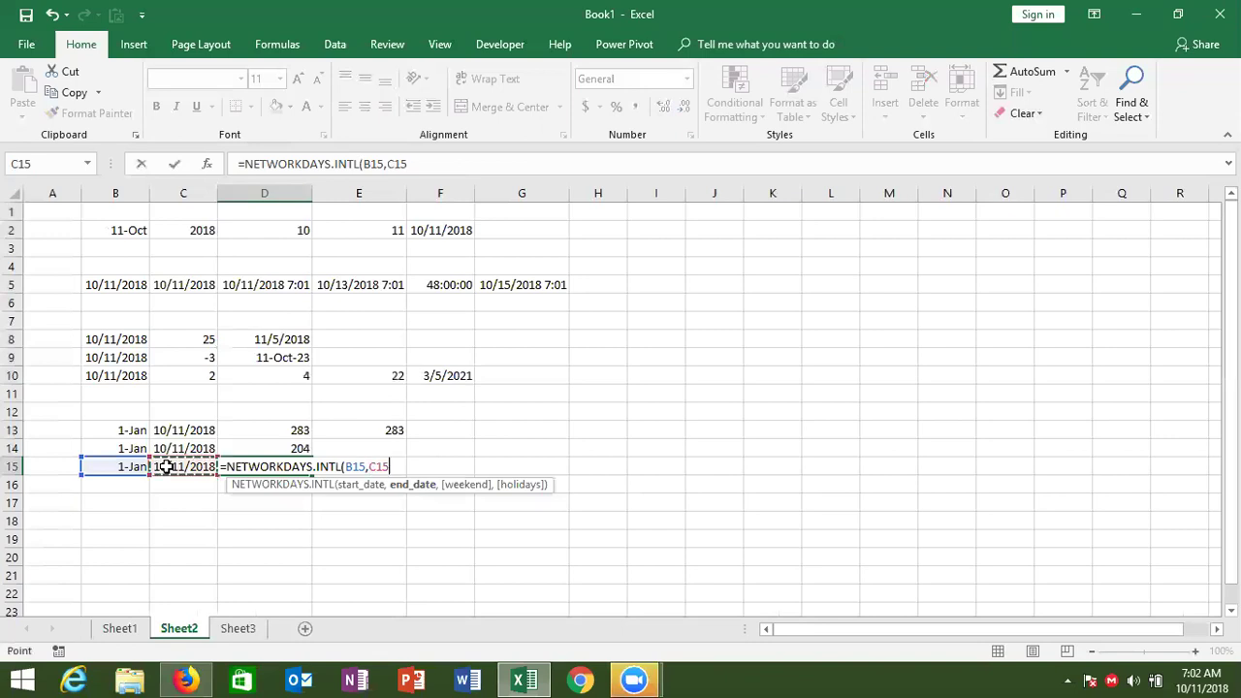
type(",")
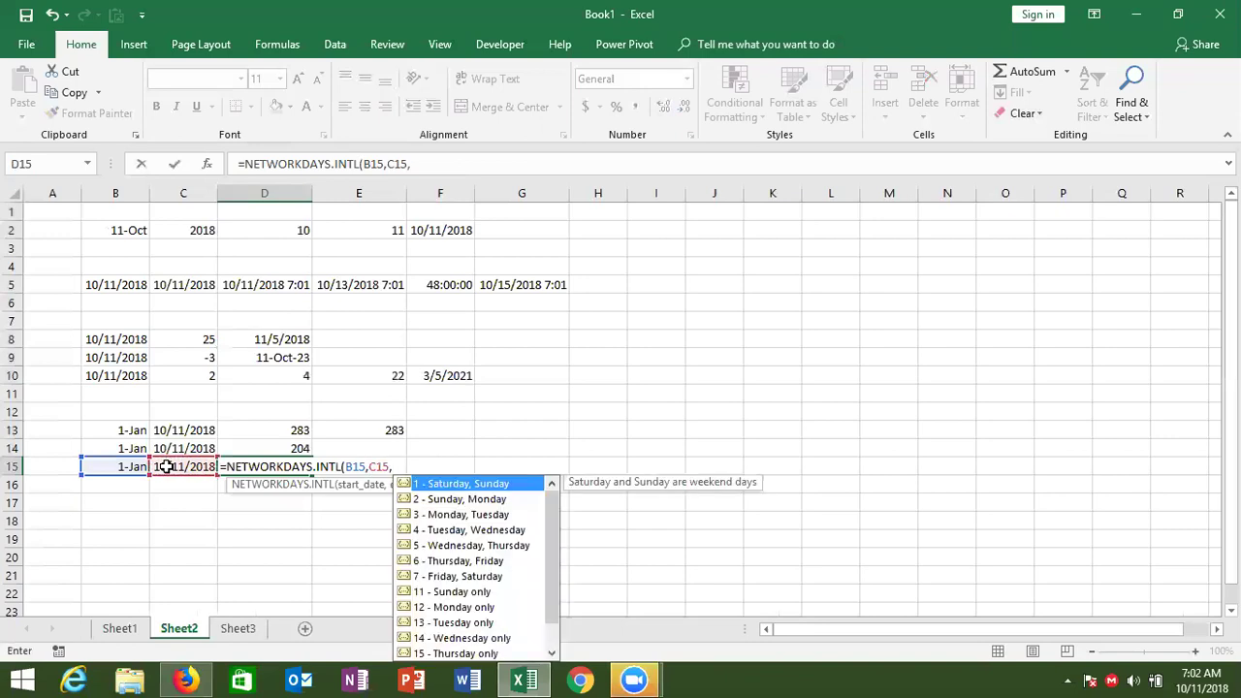
Finish it with weekend code 11 (Sunday only) and holidays H1:H16, giving 244
key("Down")
key("Down")
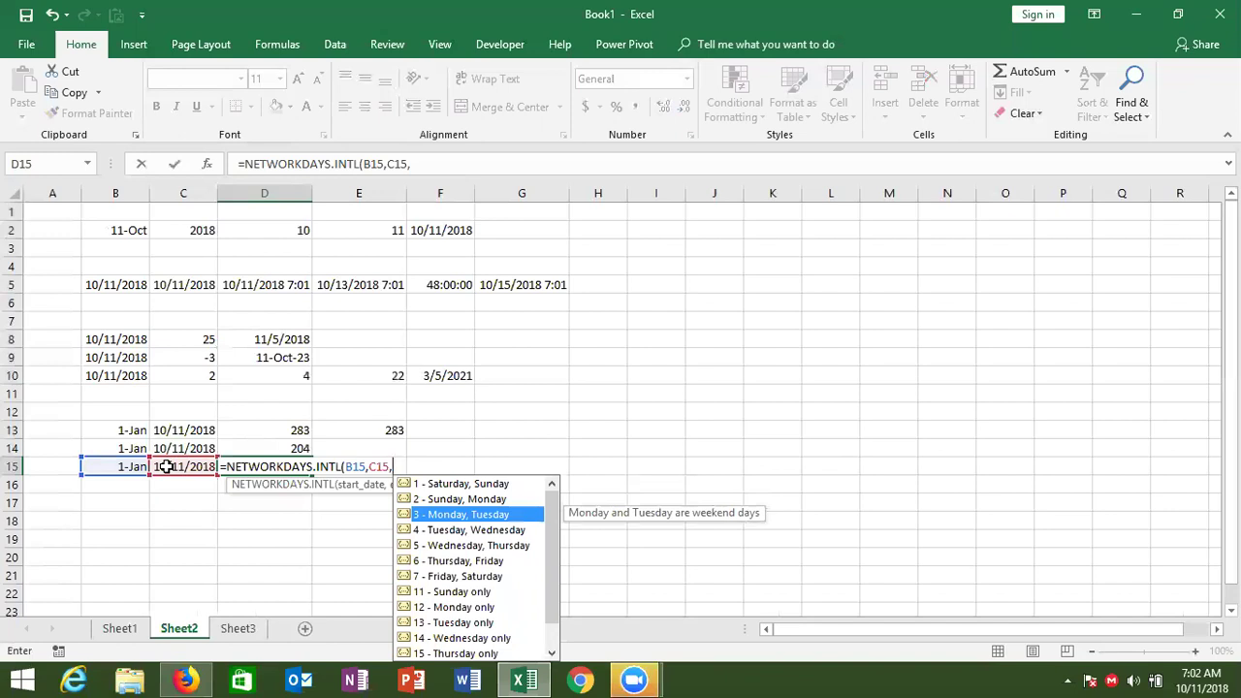
key("Down")
key("Down")
key("Down")
key("Down")
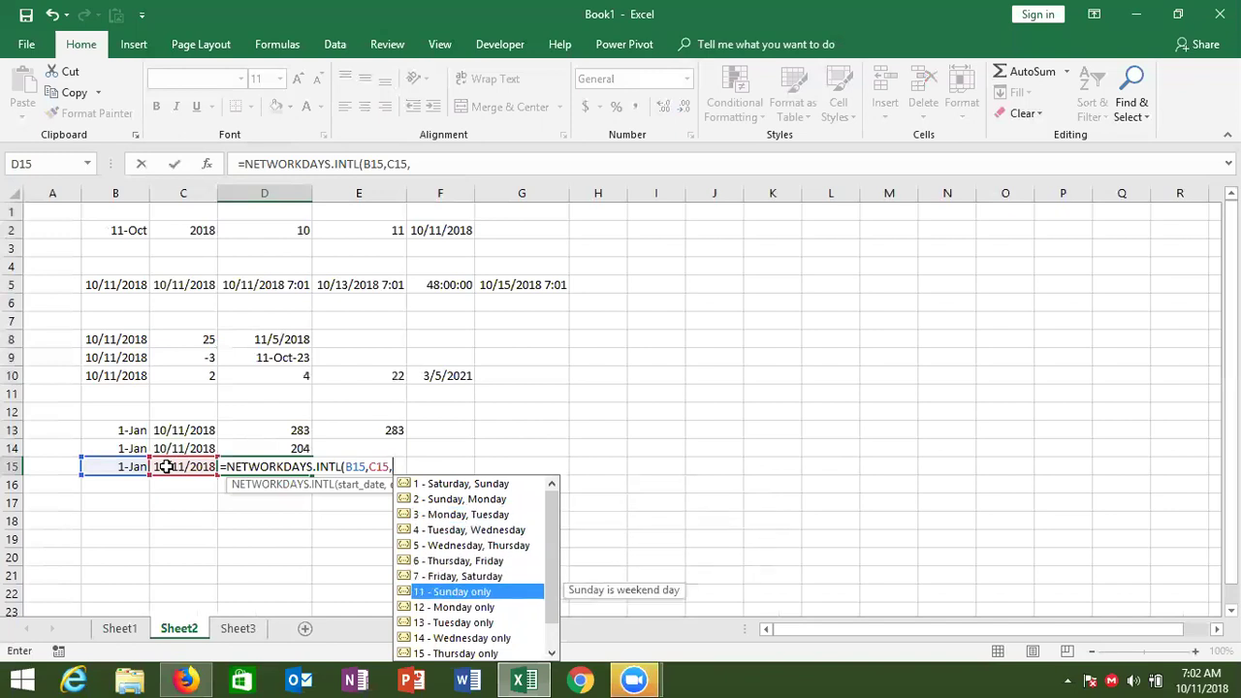
key("Tab")
type(",")
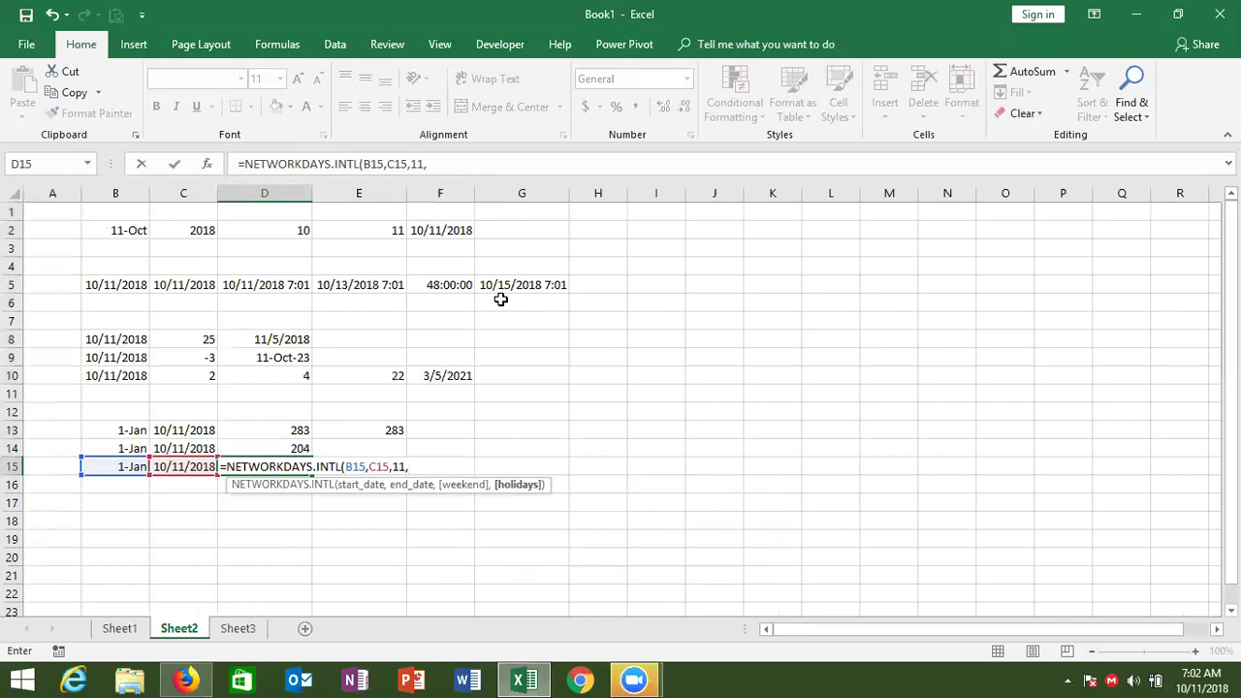
left_click(598, 211)
left_click_drag(609, 364, 604, 483)
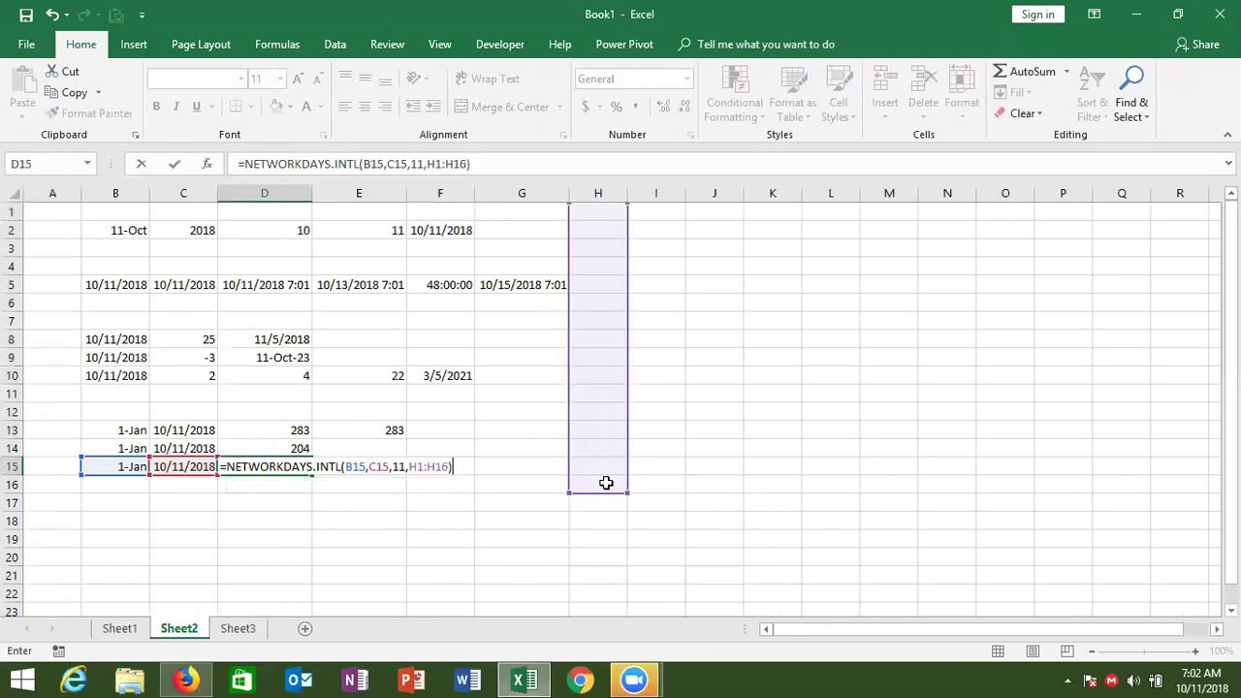
key("Return")
key("Up")
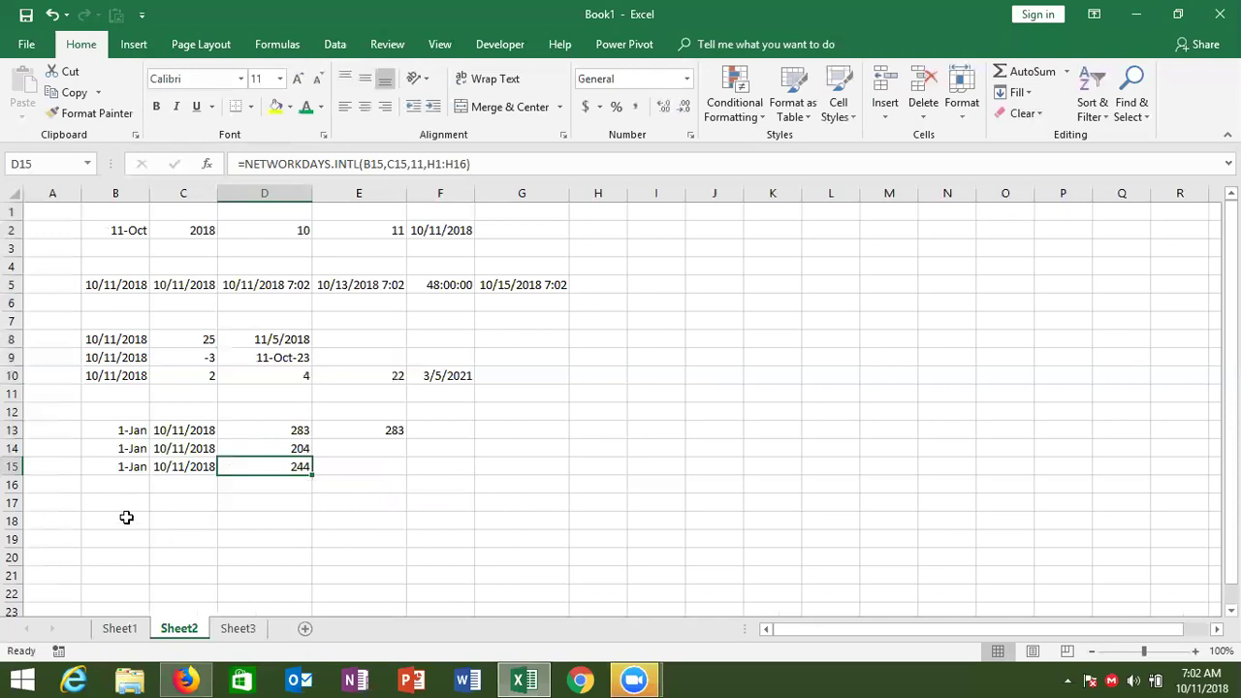
Put today's date in B18 and the plain General number 15 in C18
left_click(126, 517)
key("ctrl+semicolon")
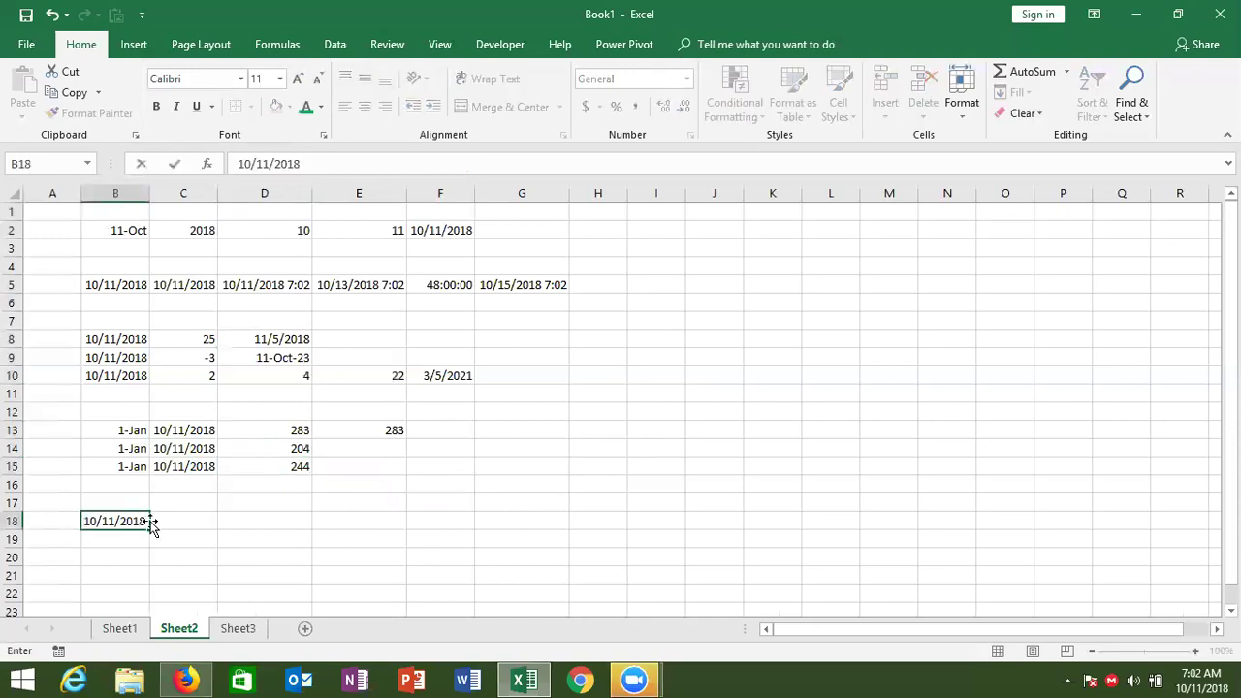
left_click(157, 521)
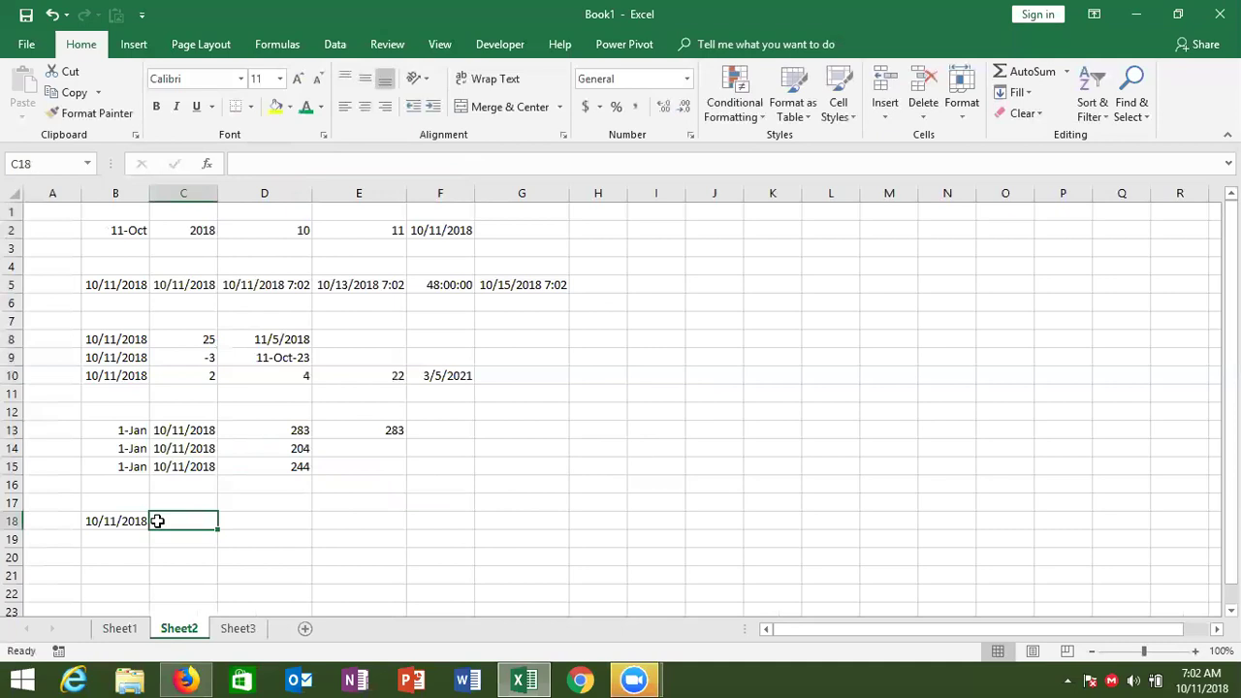
type("15")
key("Return")
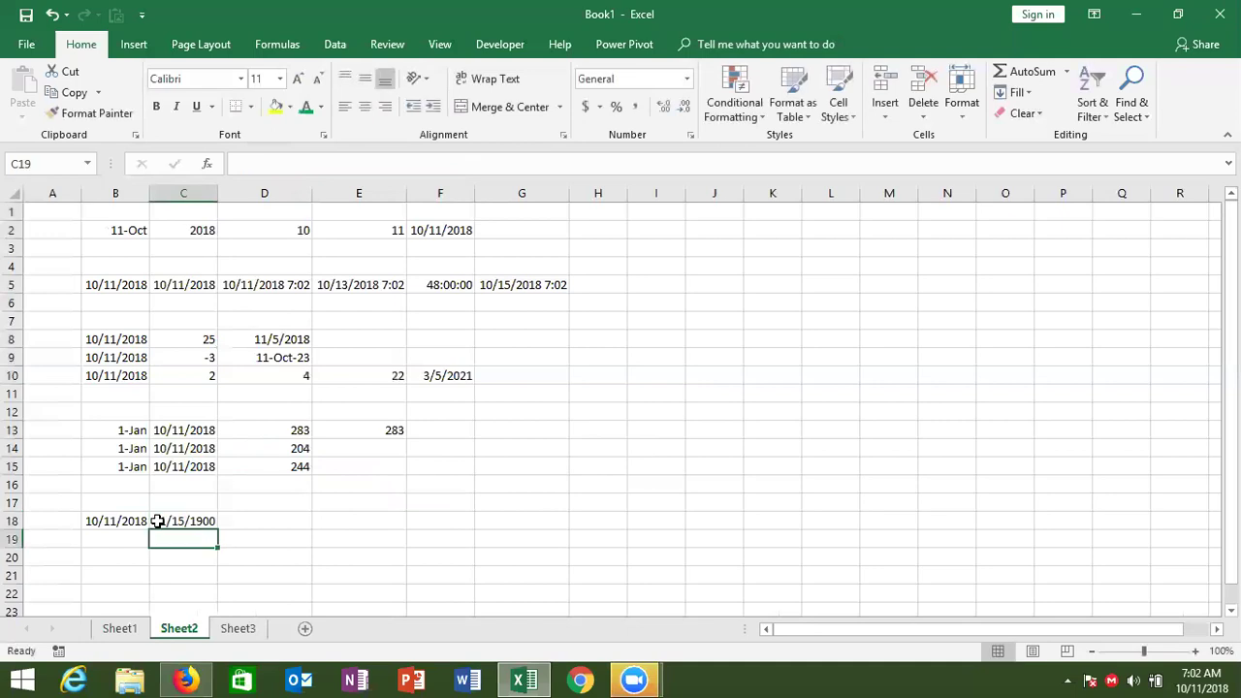
left_click(157, 520)
key("ctrl+shift+grave")
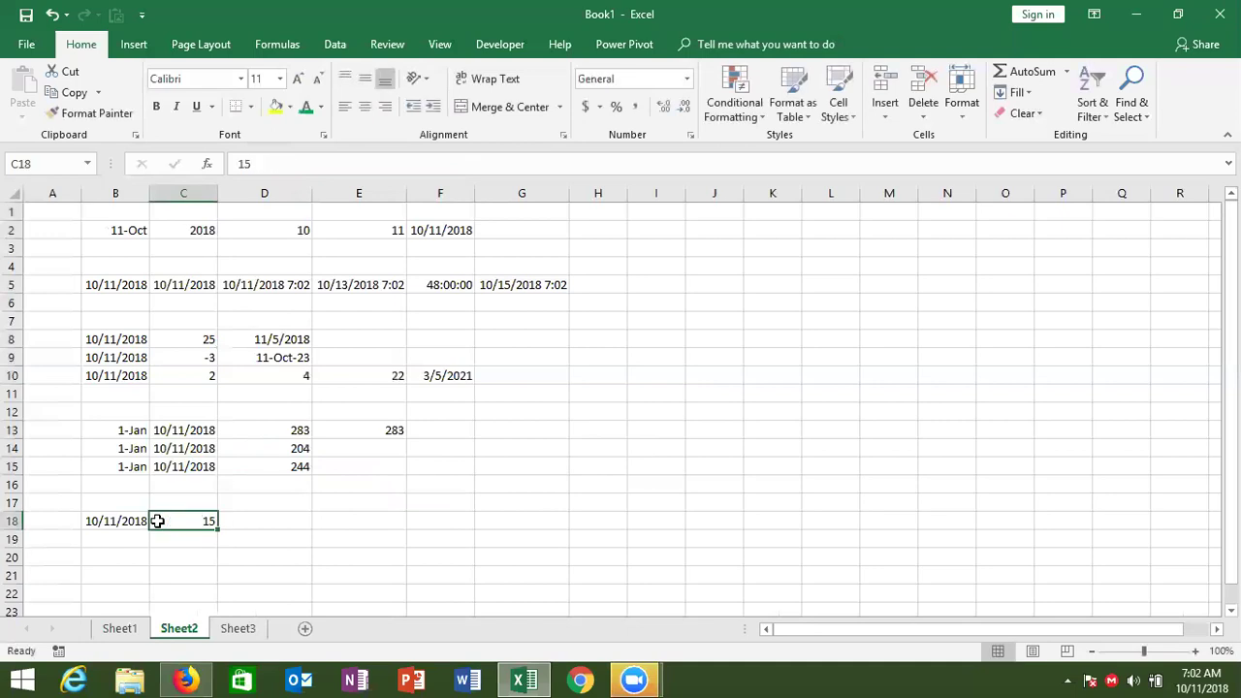
key("Right")
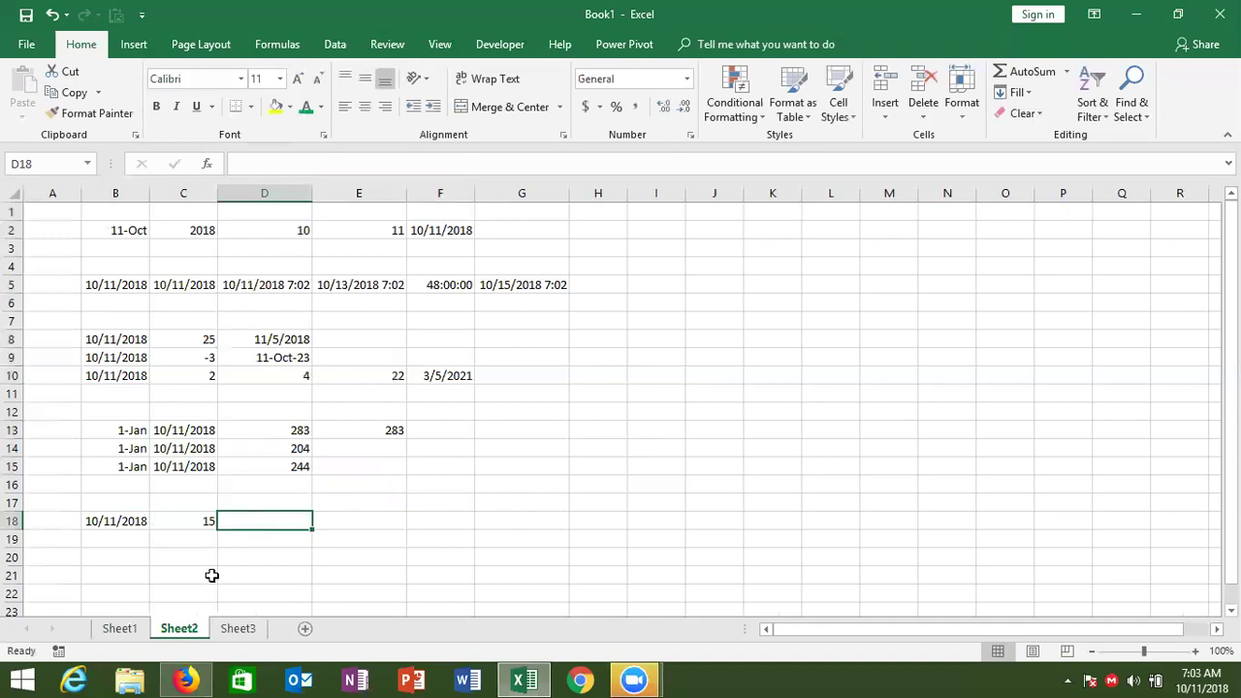
Enter =WORKDAY(B18,C18) in D18 and format it as a date (1-Nov-18)
type("=work")
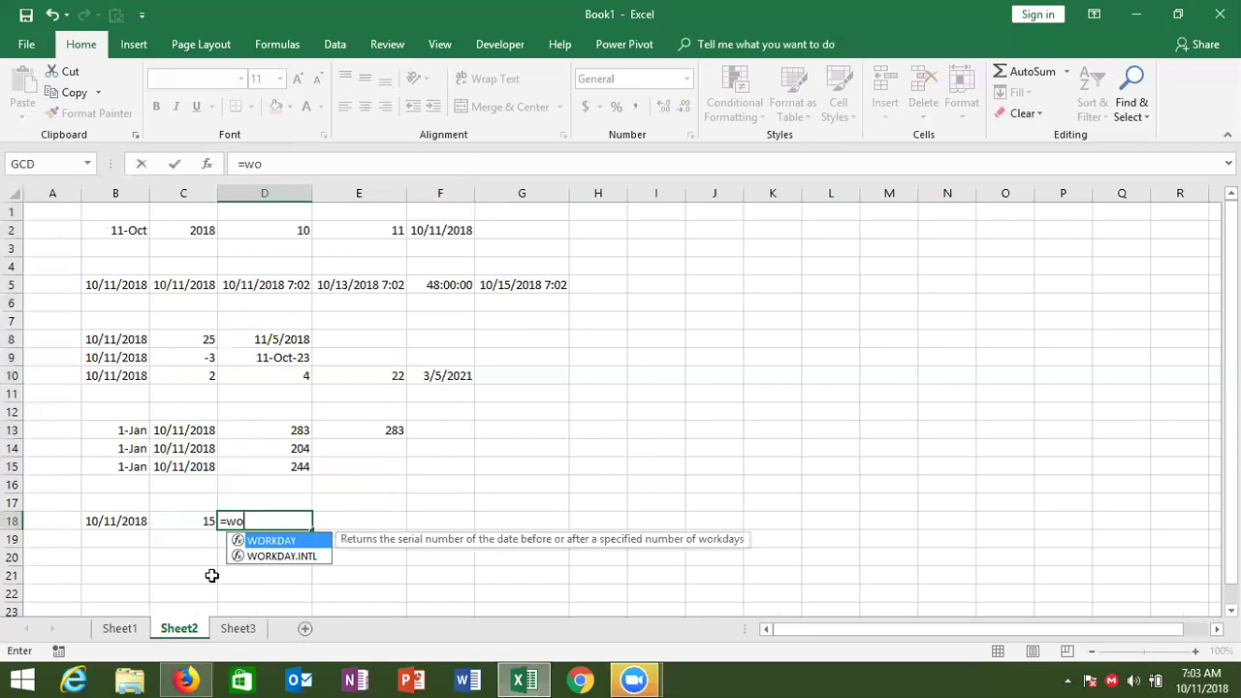
key("Tab")
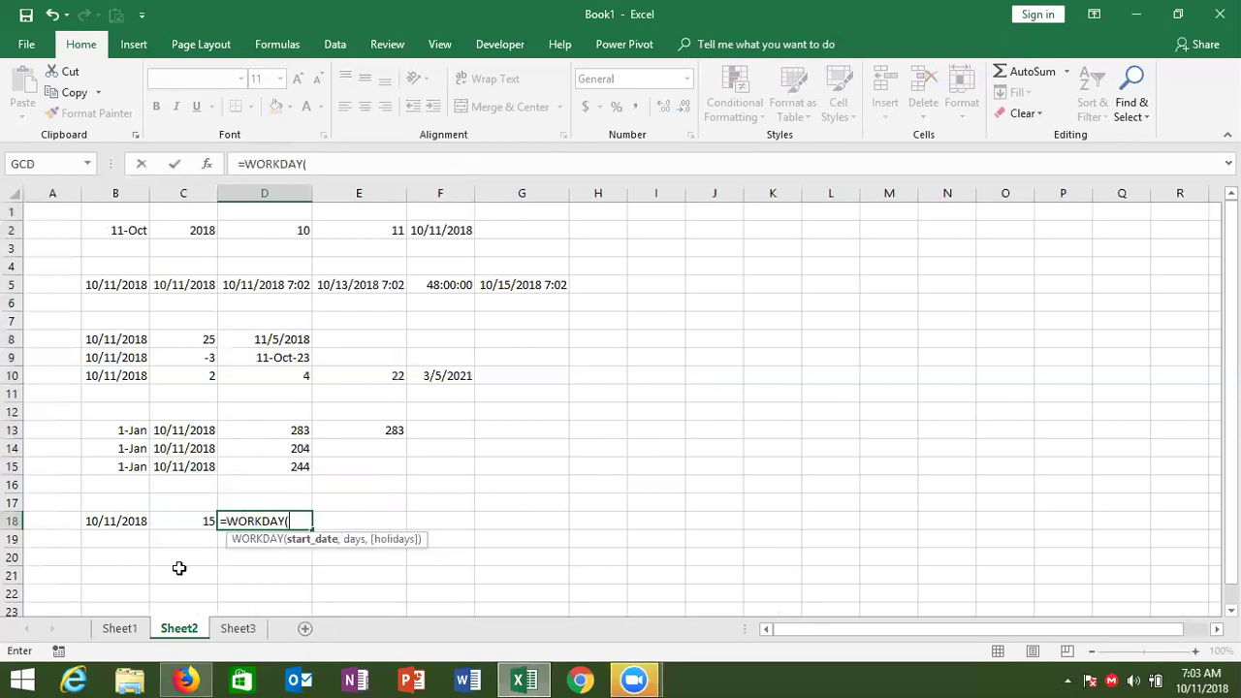
left_click(125, 522)
type(",")
left_click(171, 525)
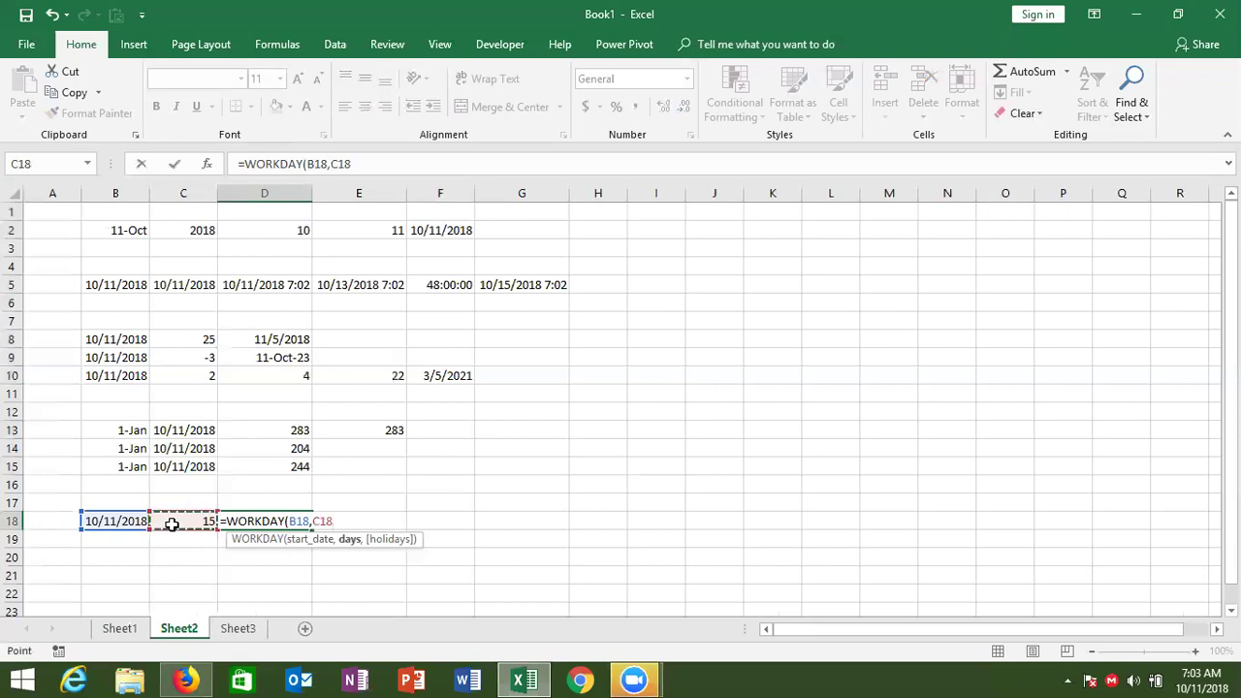
type(")")
key("ctrl+Return")
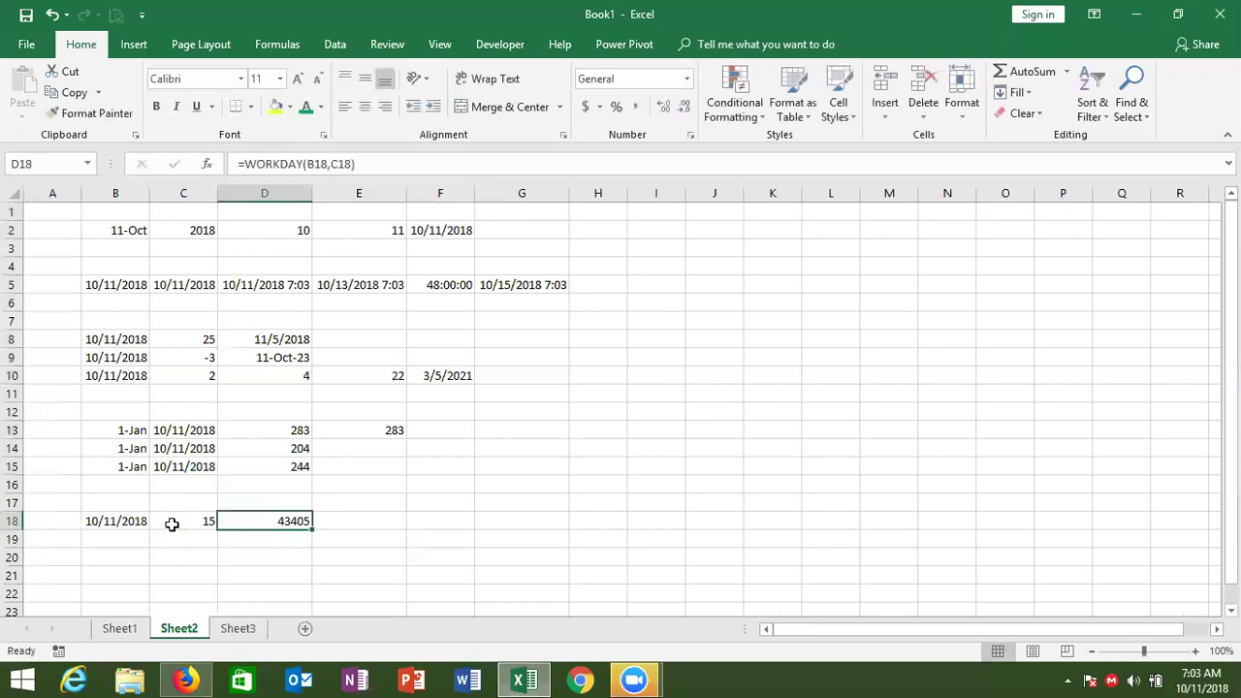
key("ctrl+shift+3")
Put today's date 10/11/2018 in B19 and 15 in C19
left_click(108, 538)
key("ctrl+semicolon")
key("ctrl+Return")
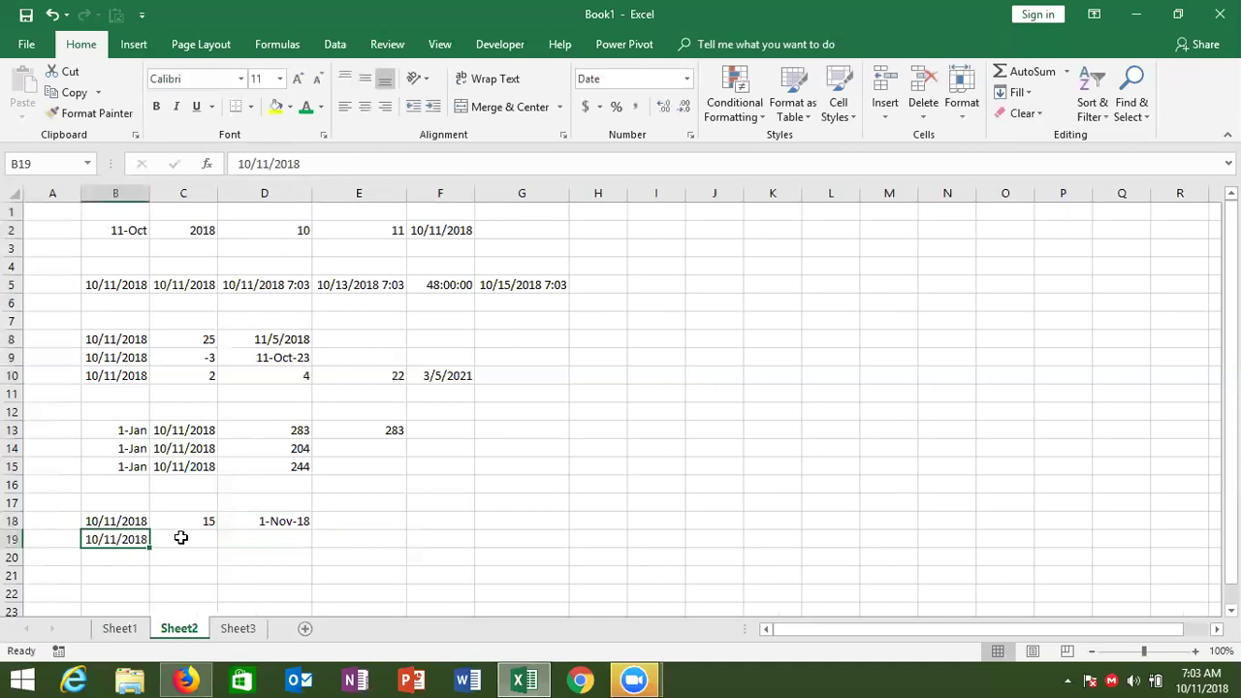
left_click(180, 537)
type("15")
key("Tab")
Enter =NETWORKDAYS.INTL(B19,C19,11,H2:H16) in D19 with a Sunday-only weekend
type("=")
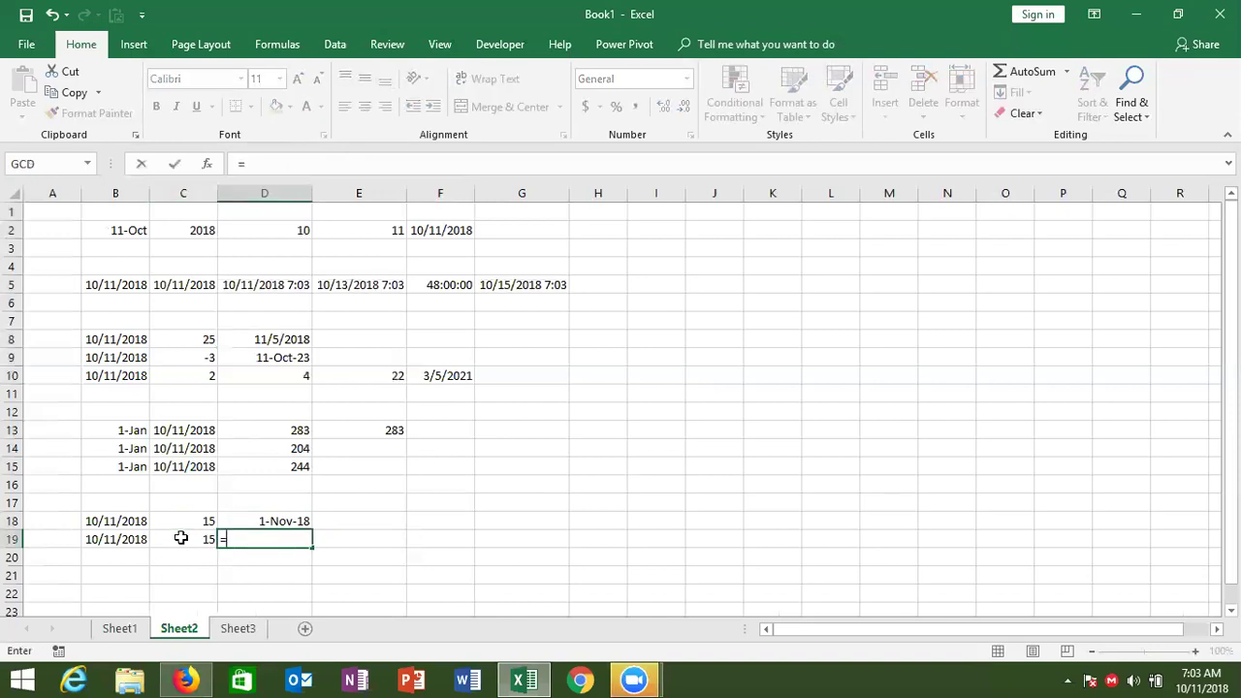
type("ne")
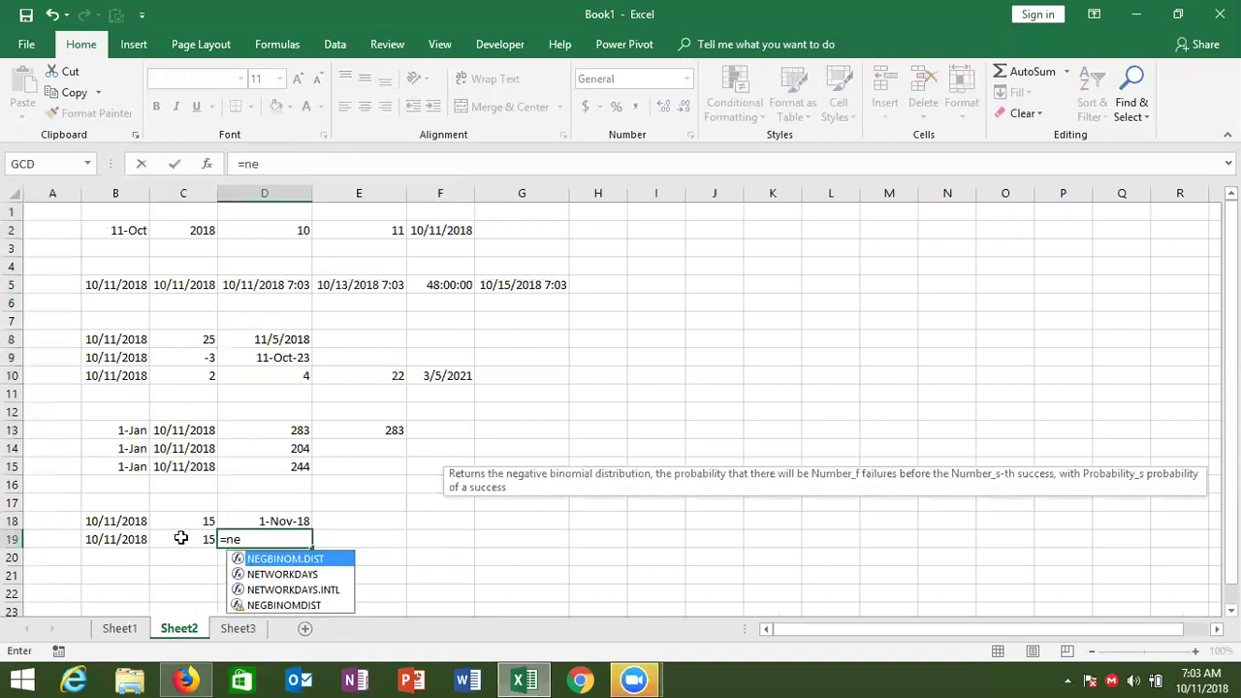
key("Down")
key("Down")
key("Tab")
left_click(130, 537)
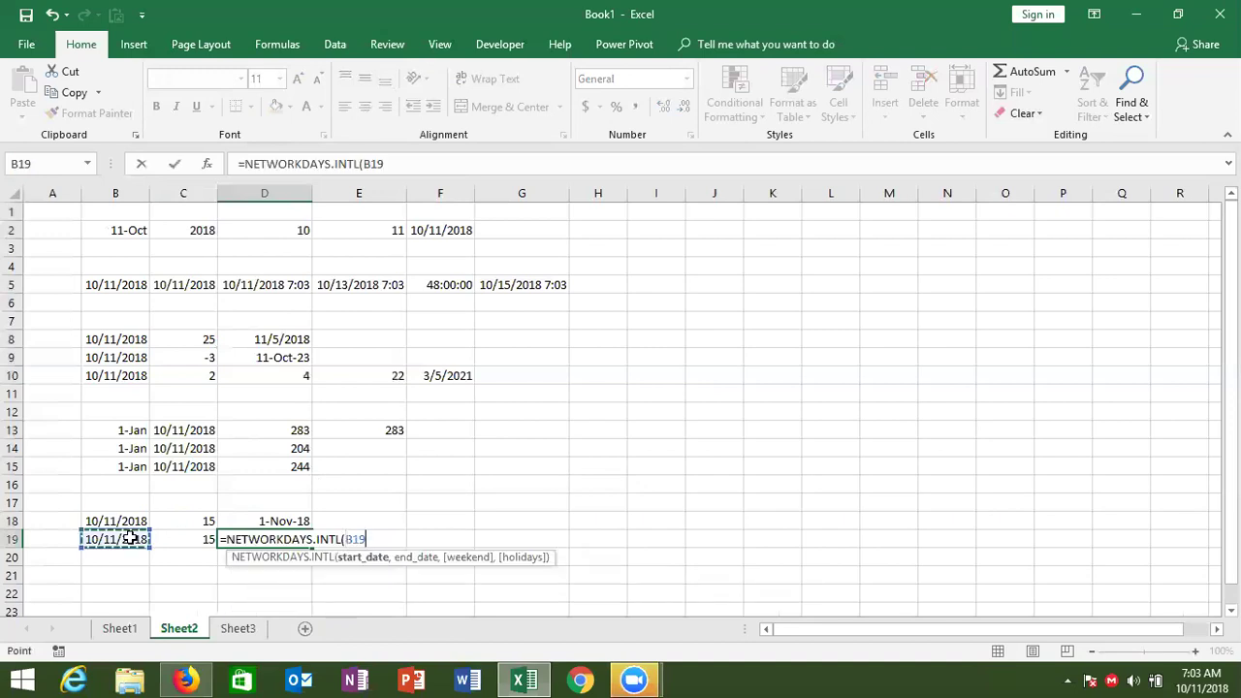
type(",")
left_click(188, 538)
type(",")
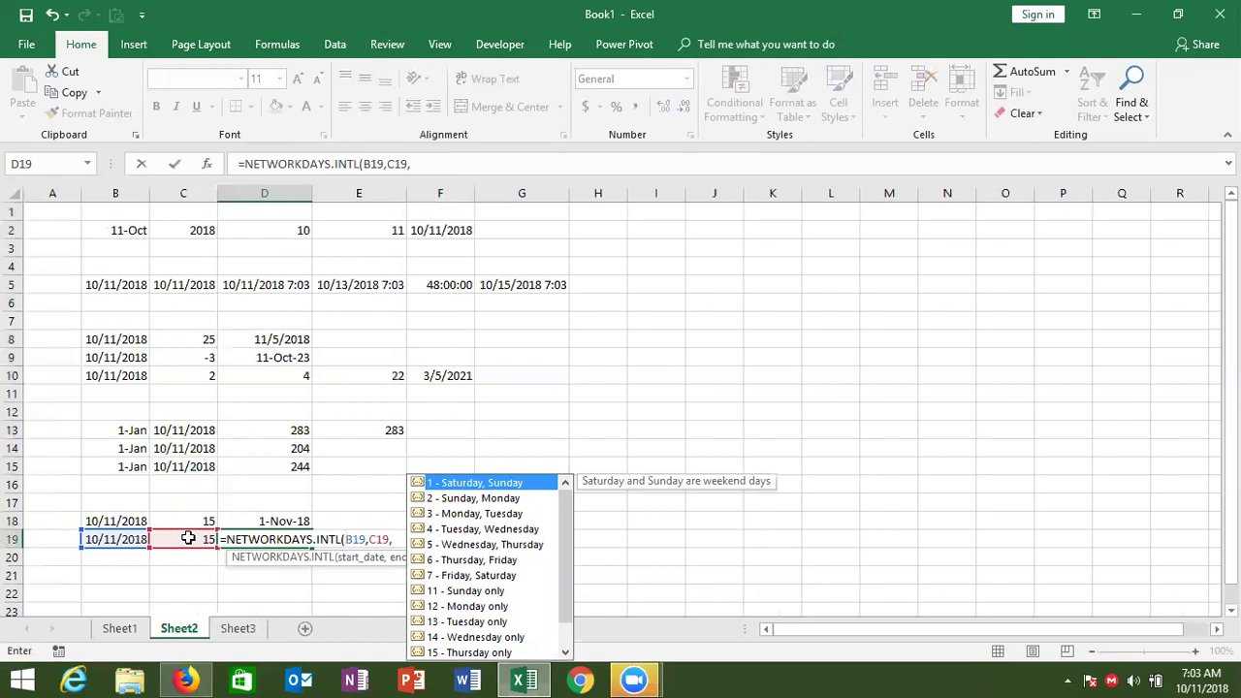
key("Down")
key("Down")
key("Down")
key("Down")
key("Down")
key("Down")
key("Down")
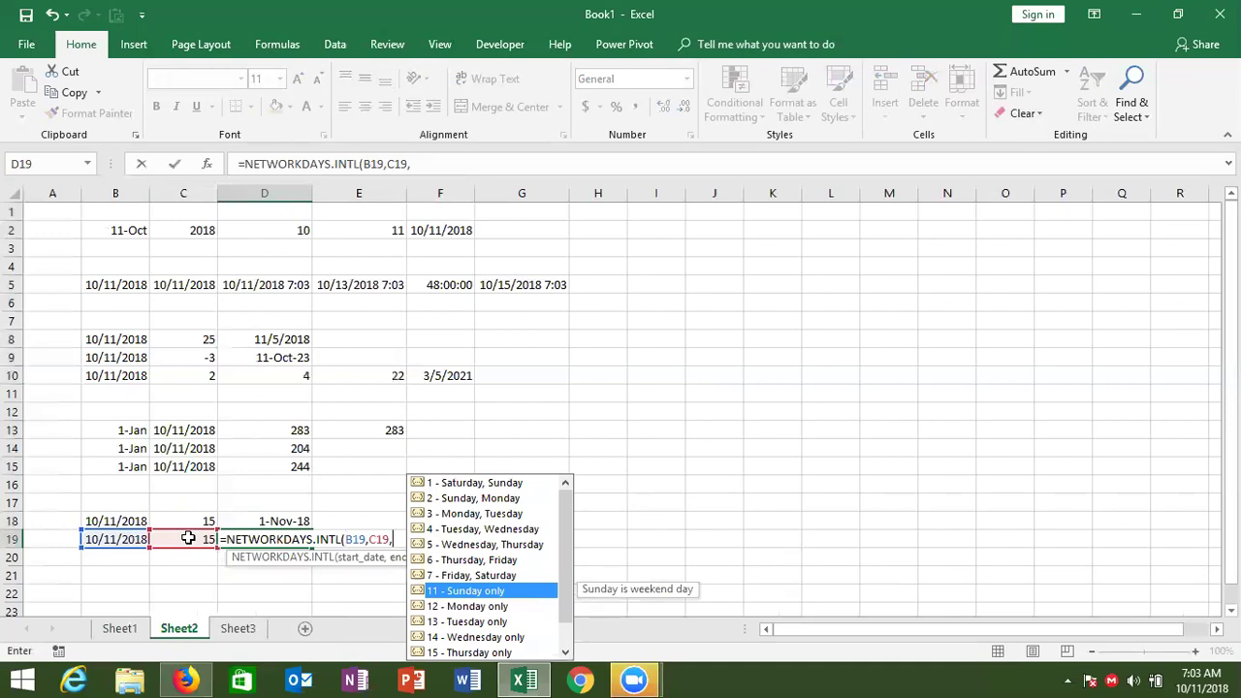
key("Tab")
type(",")
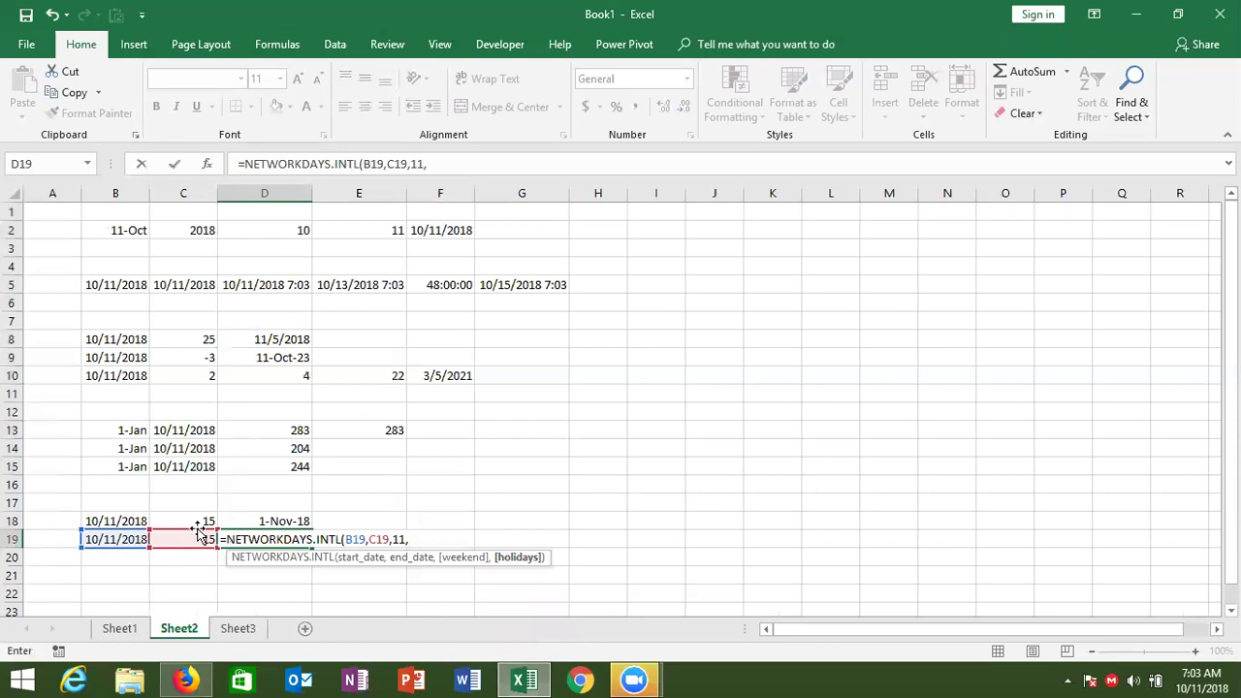
left_click(612, 234)
left_click_drag(613, 234, 616, 477)
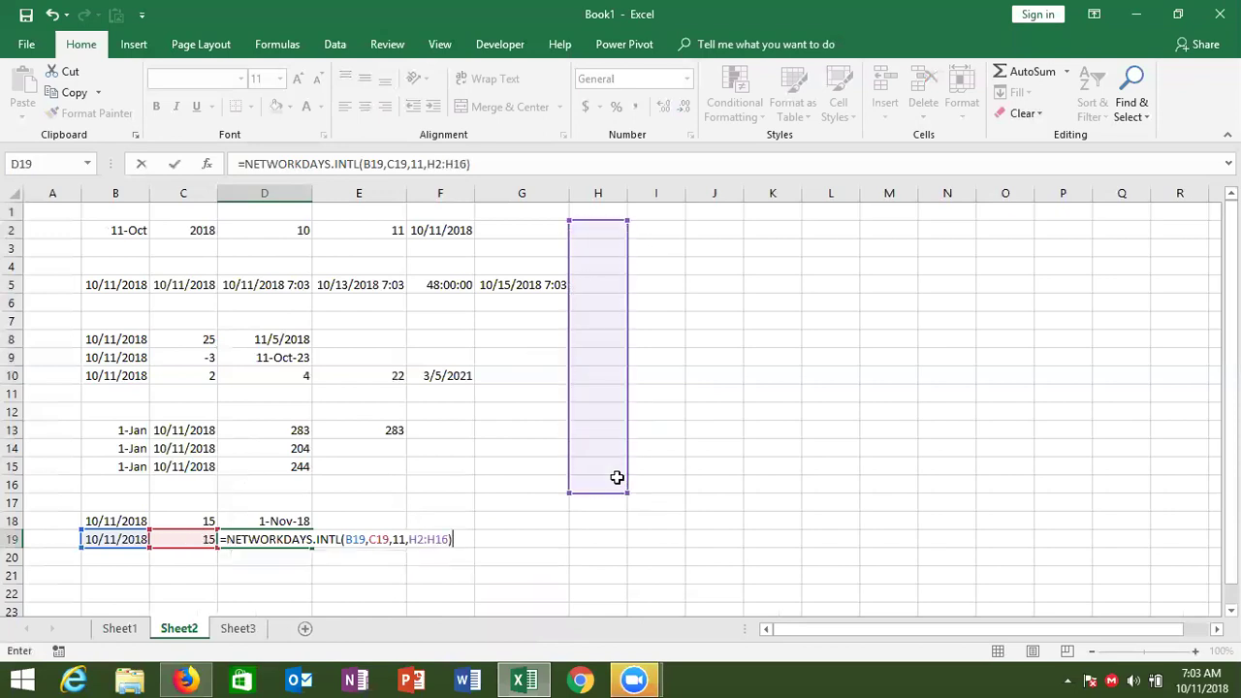
key("ctrl+Return")
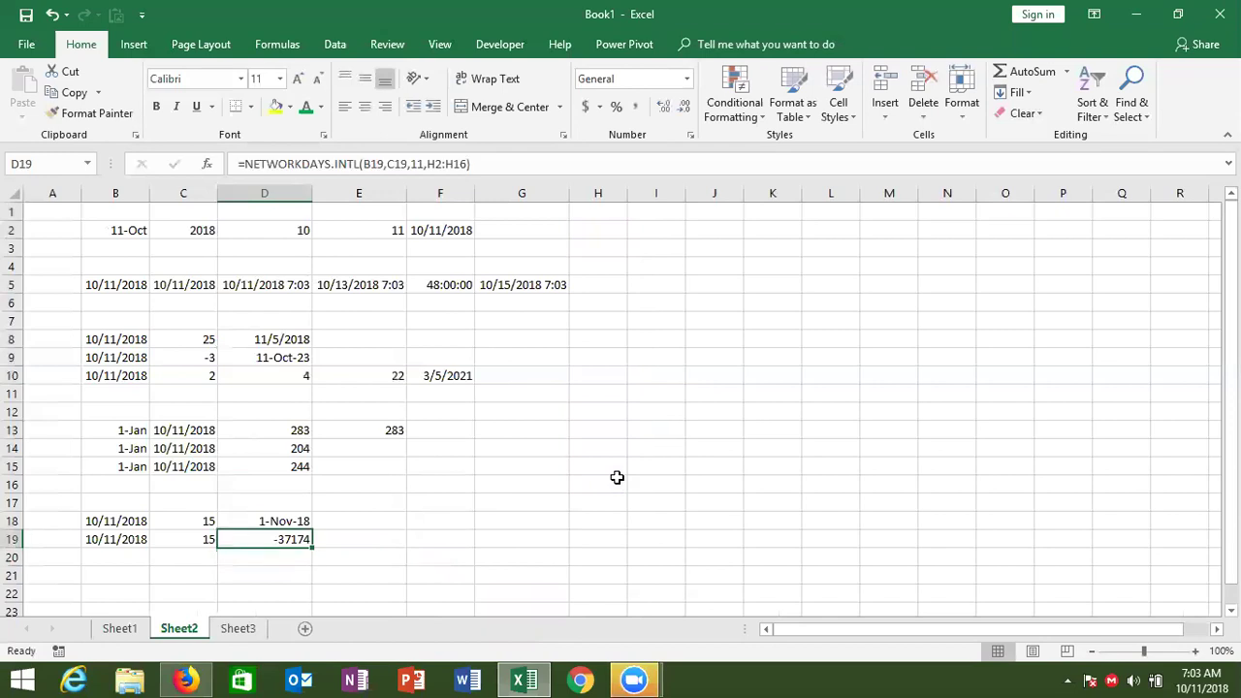
Replace NETWORKDAYS with WORKDAY.INTL in D19's formula
left_click(356, 164)
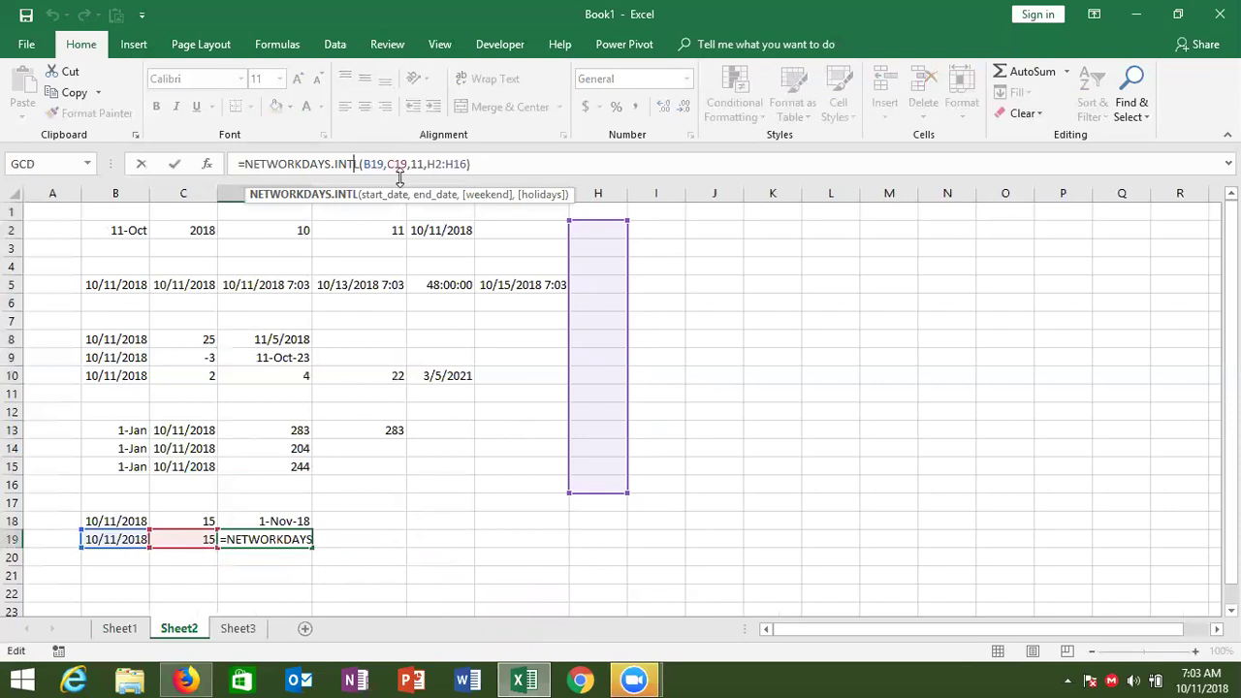
left_click(372, 164)
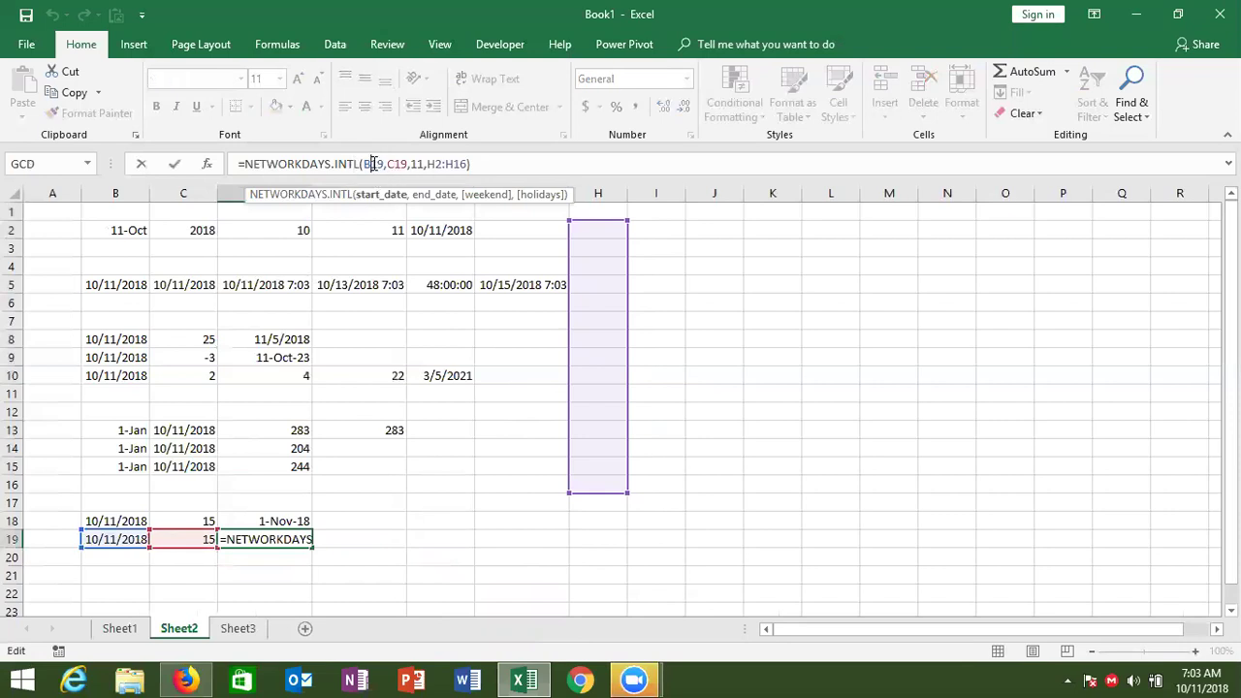
left_click_drag(332, 164, 248, 164)
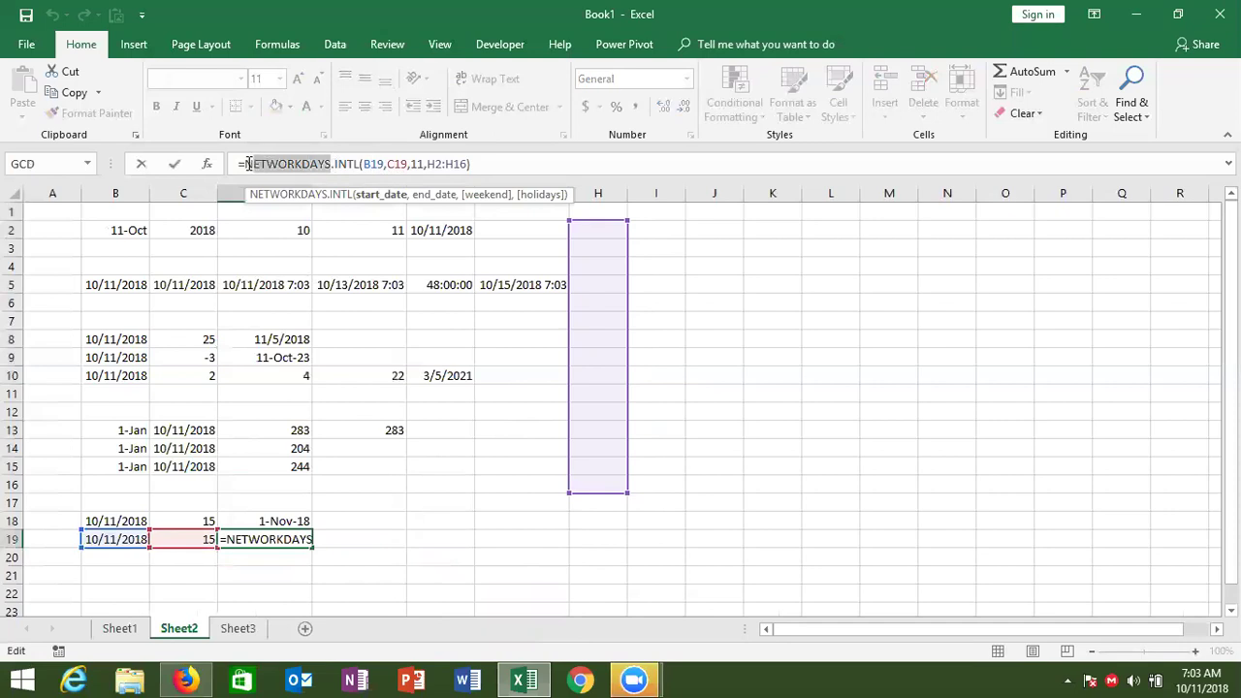
type("wo")
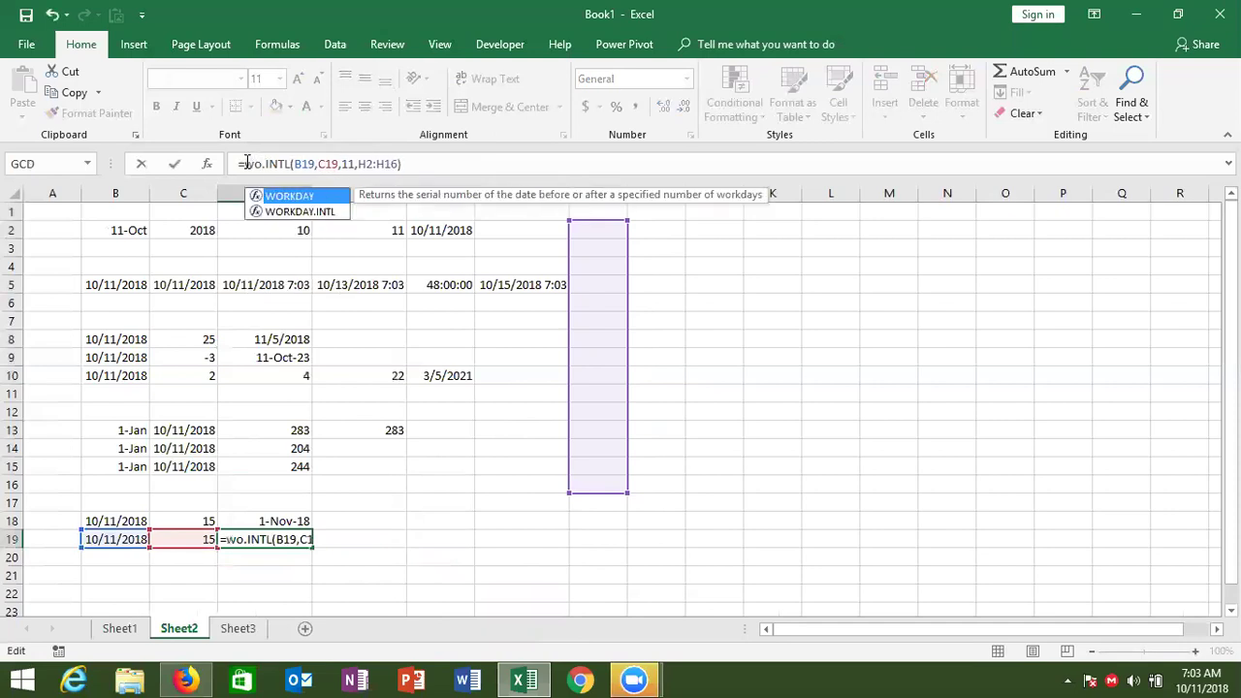
key("Down")
key("Tab")
Fix the extra parenthesis, commit, and format D19 as a date (29-Oct-18)
key("Return")
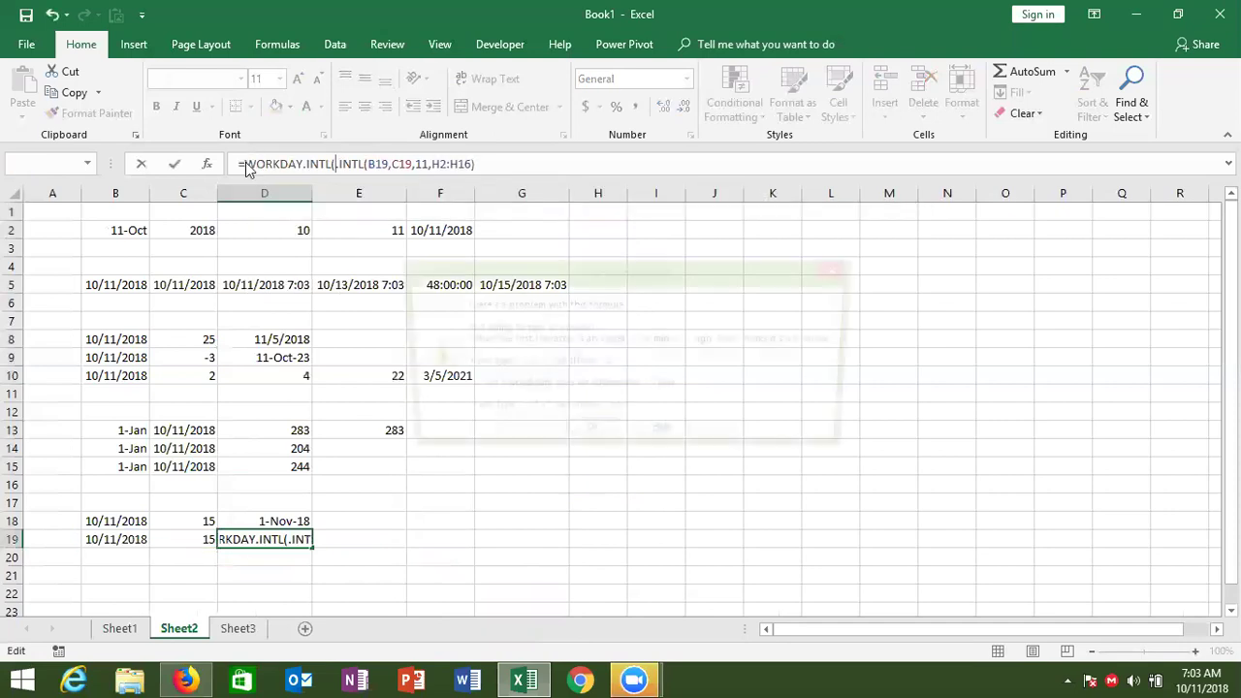
key("Return")
type("(")
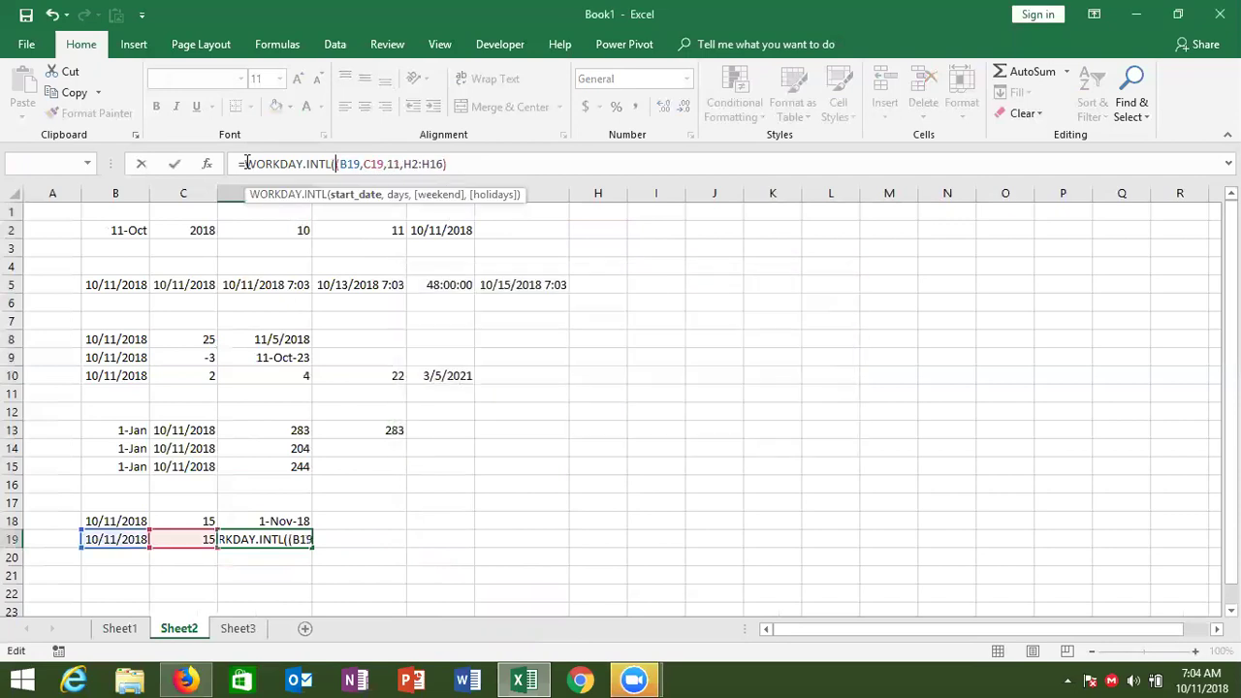
key("Return")
key("Return")
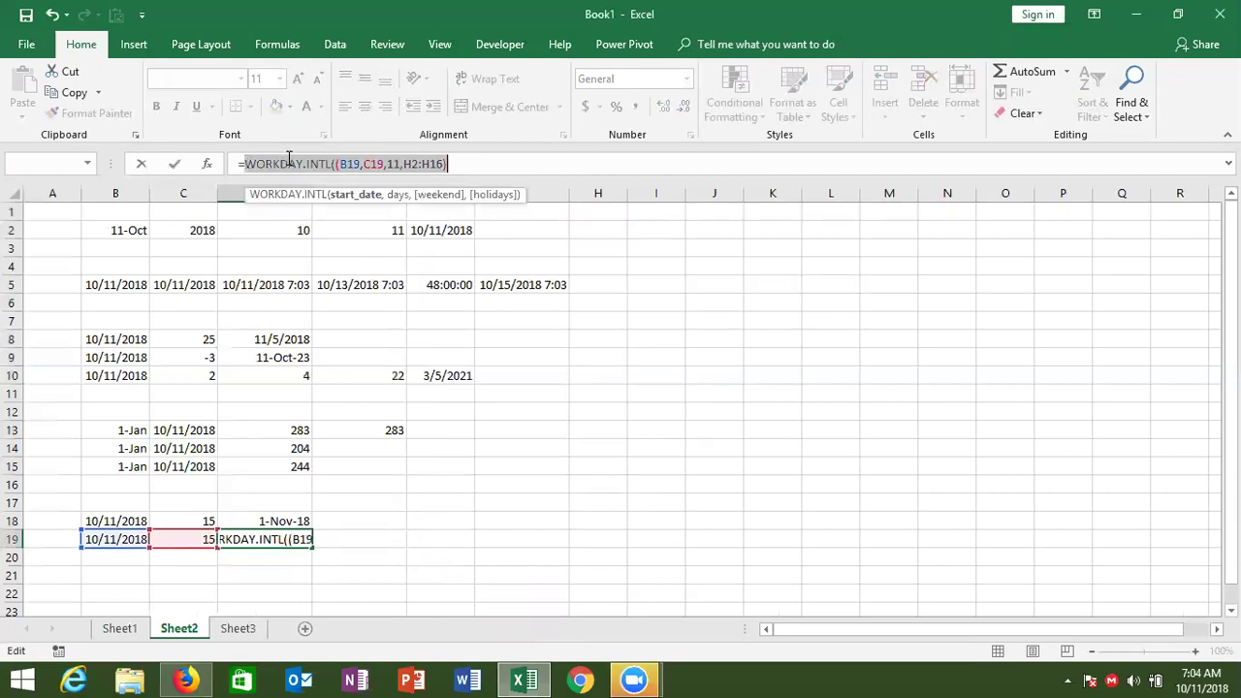
left_click(337, 165)
key("BackSpace")
key("Return")
key("Up")
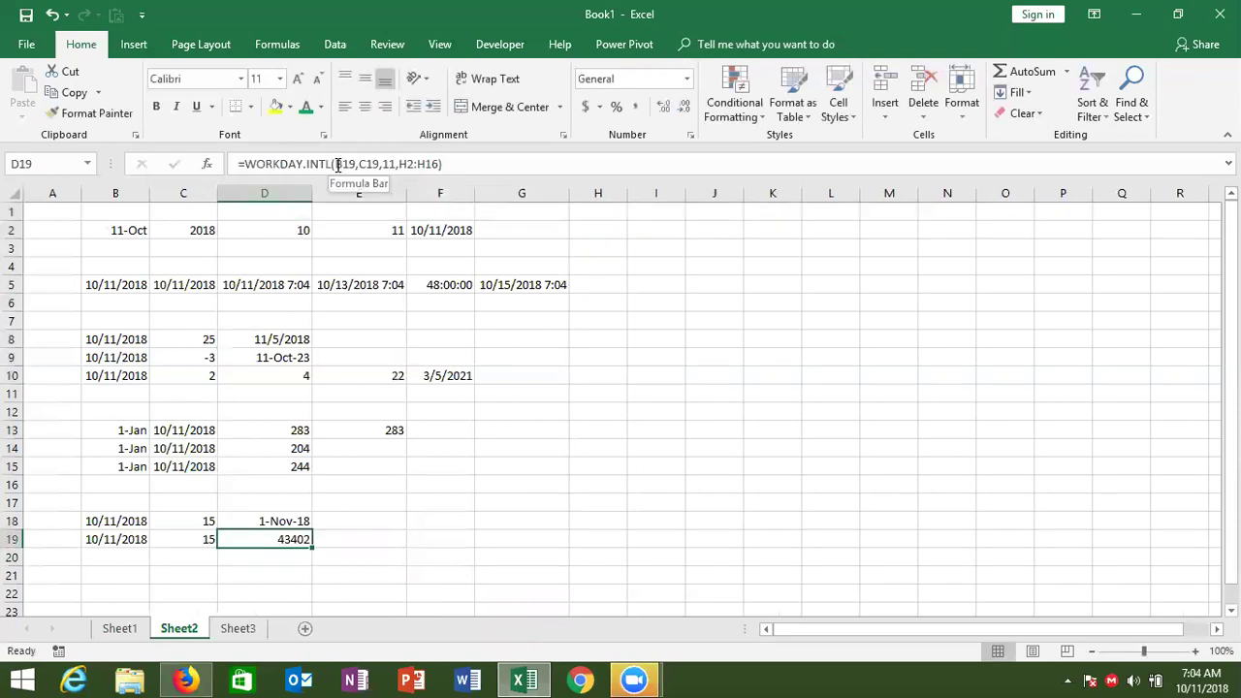
key("ctrl+shift+3")
Minimize Excel to the desktop and briefly view the taskbar calendar
key("super+d")
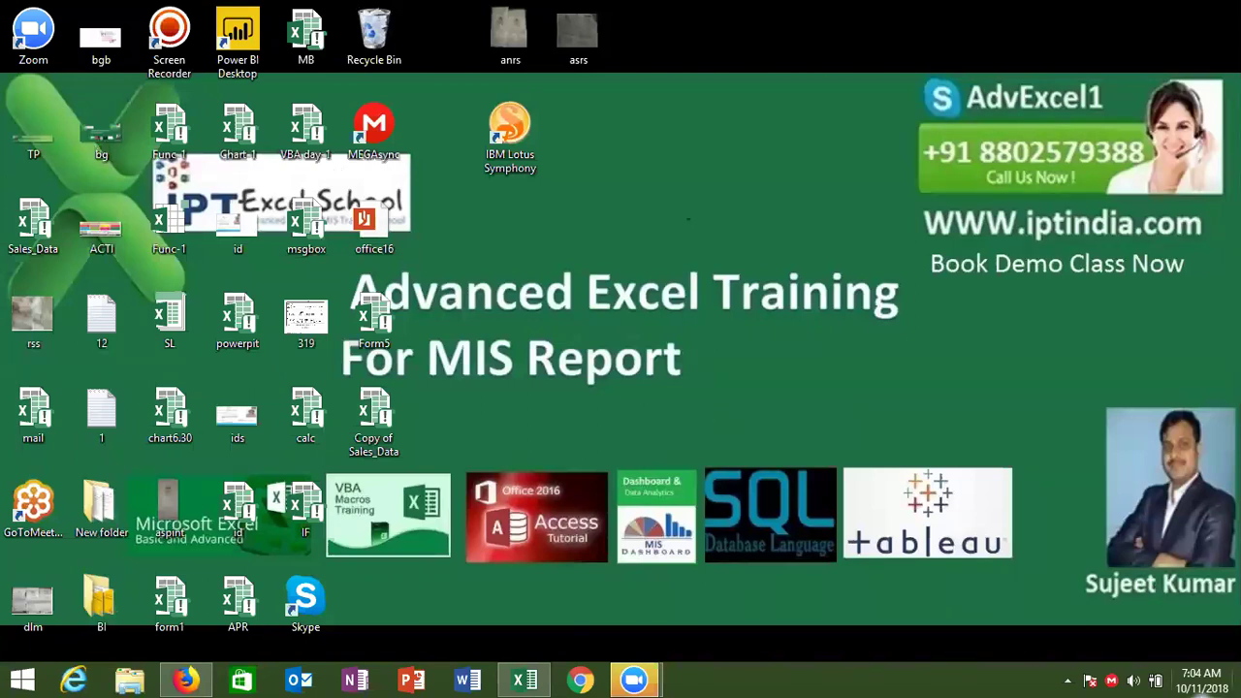
left_click(1199, 686)
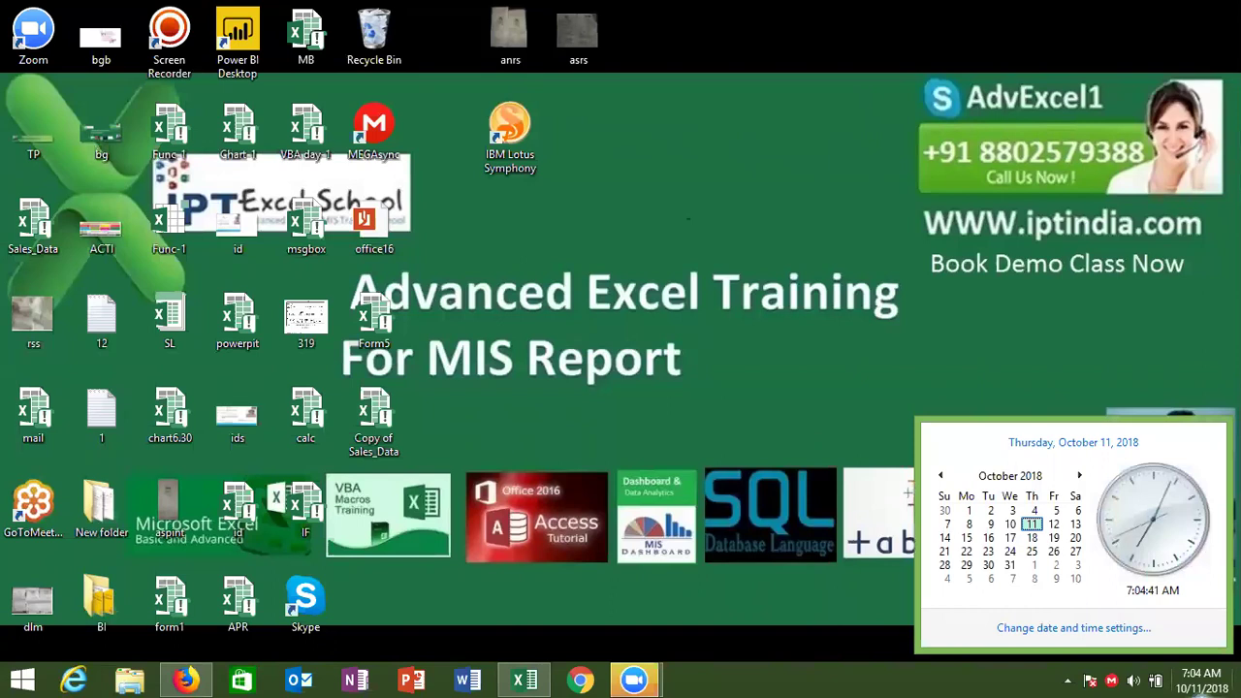
left_click(840, 513)
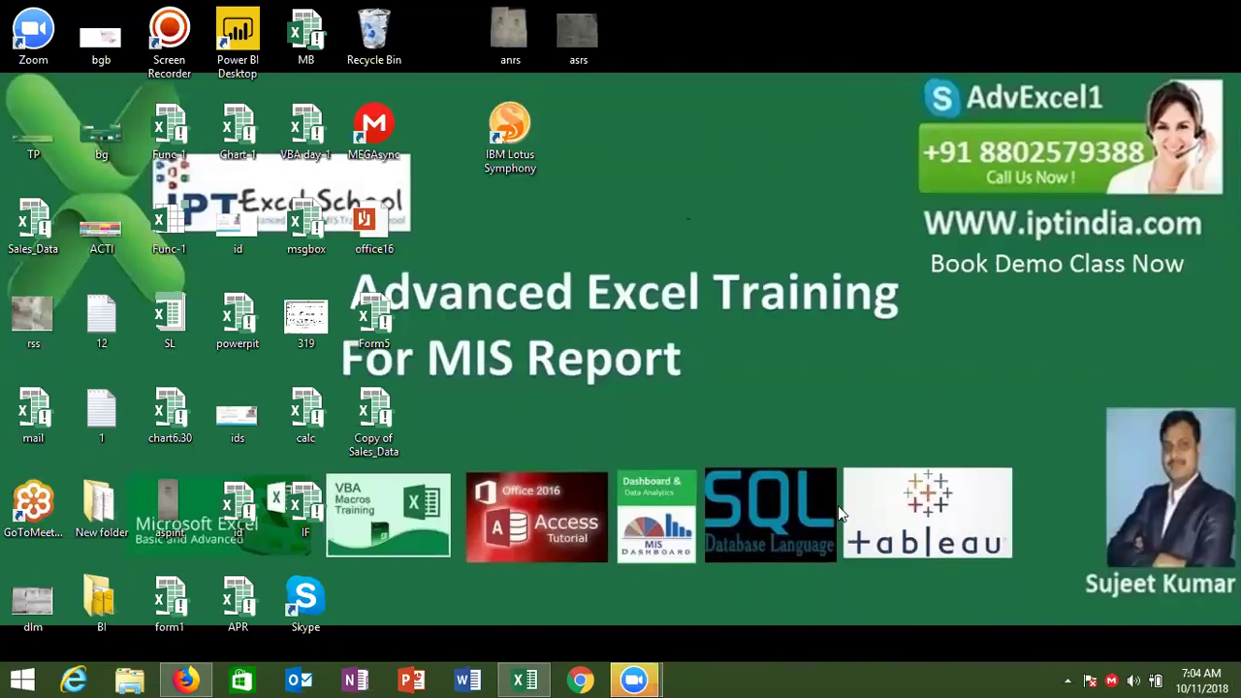